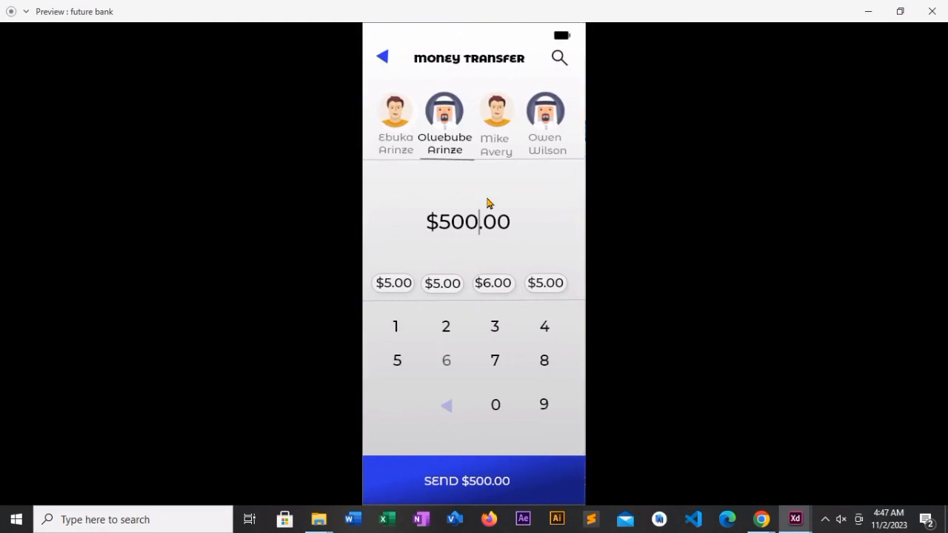
- Walk through the banking prototype preview from money transfer through send money and the thank-you screen back to the account overview
left_click(381, 59)
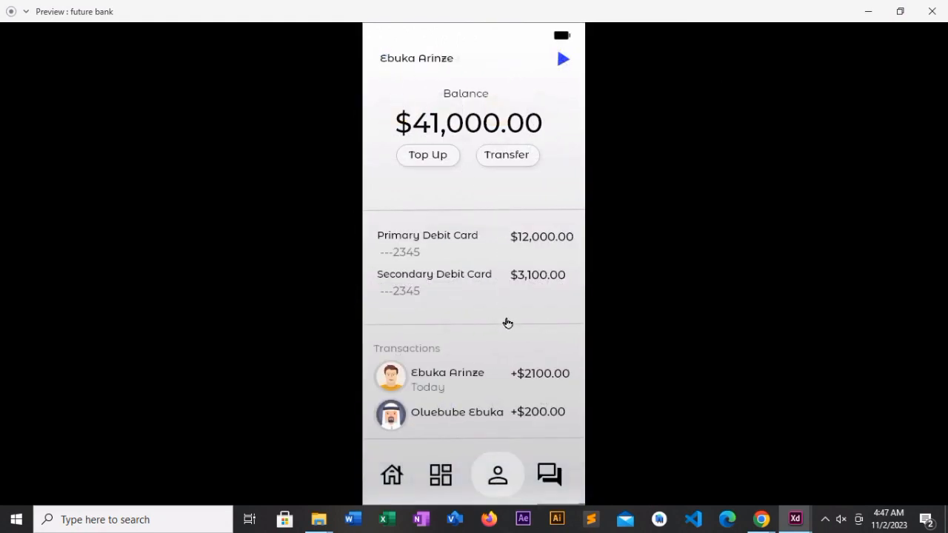
left_click(557, 65)
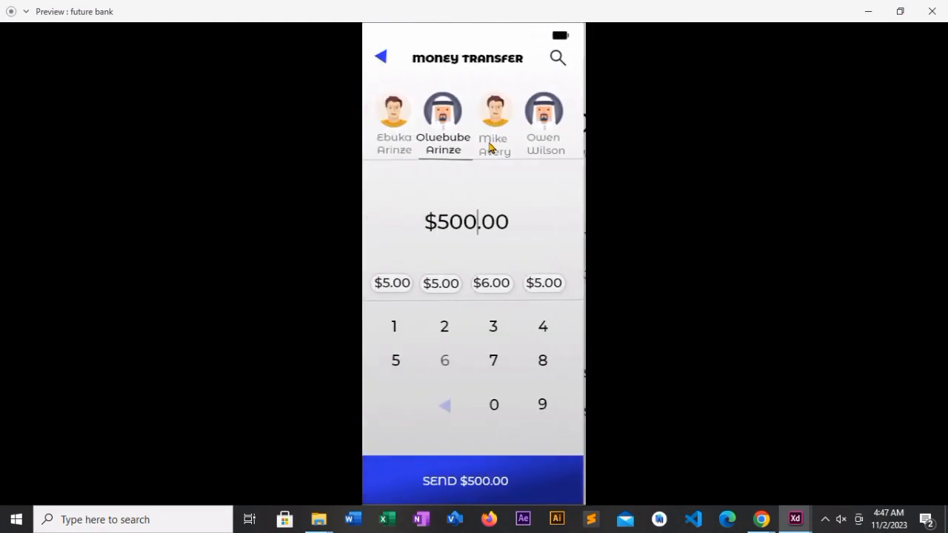
left_click(465, 479)
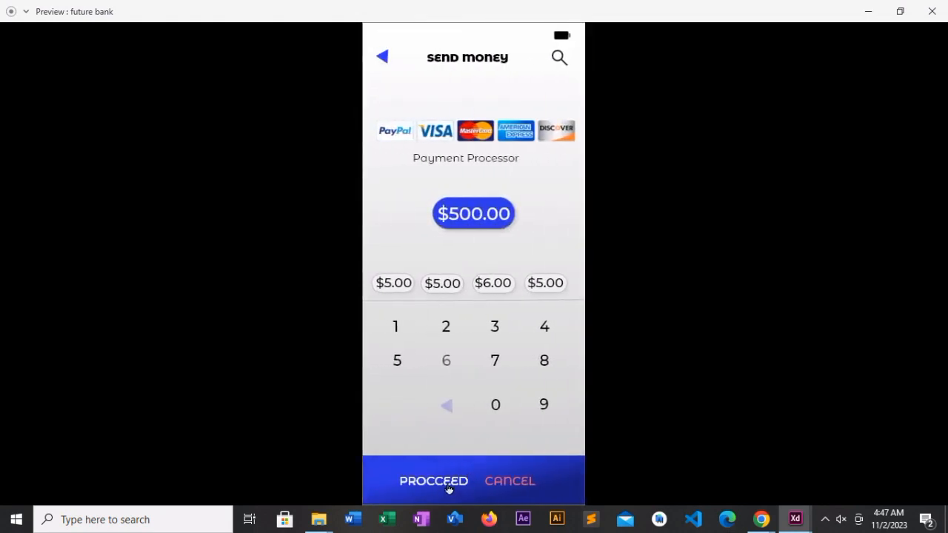
left_click(449, 487)
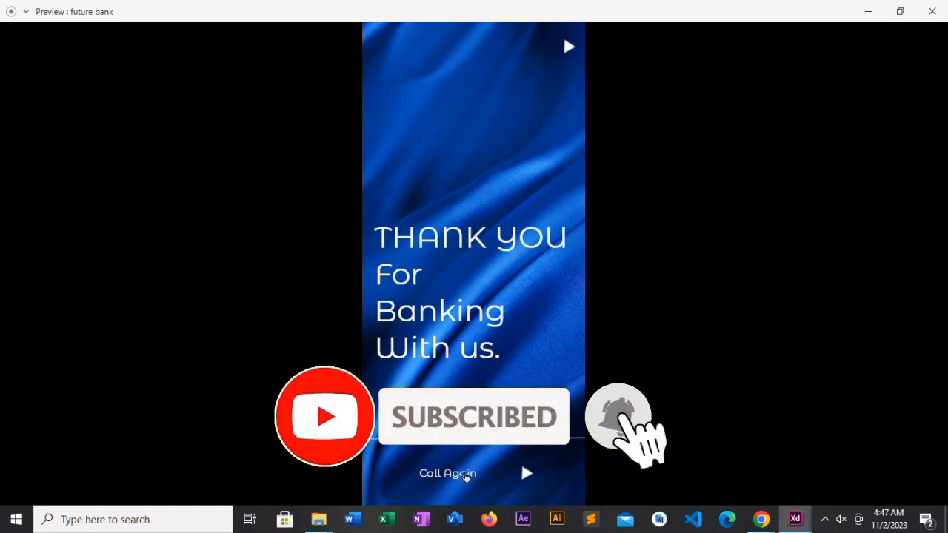
left_click(465, 476)
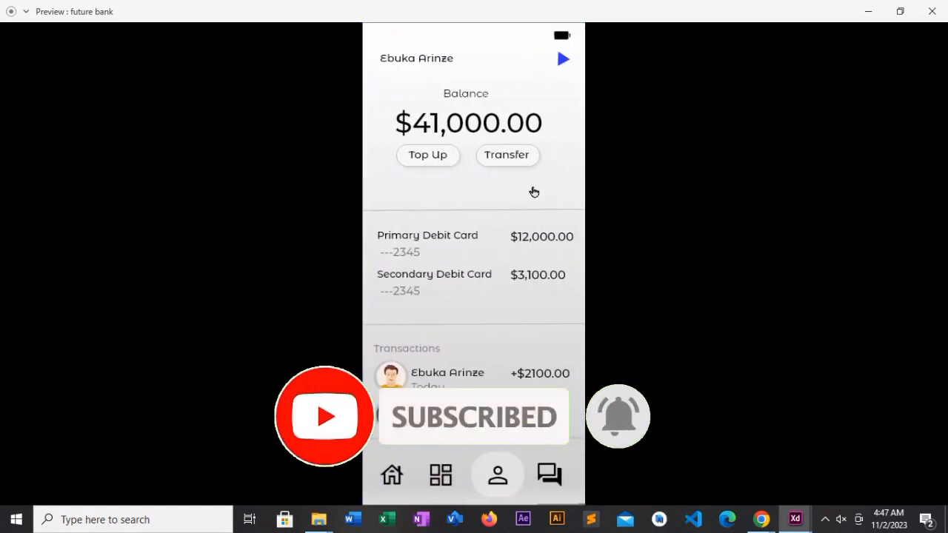
left_click(438, 461)
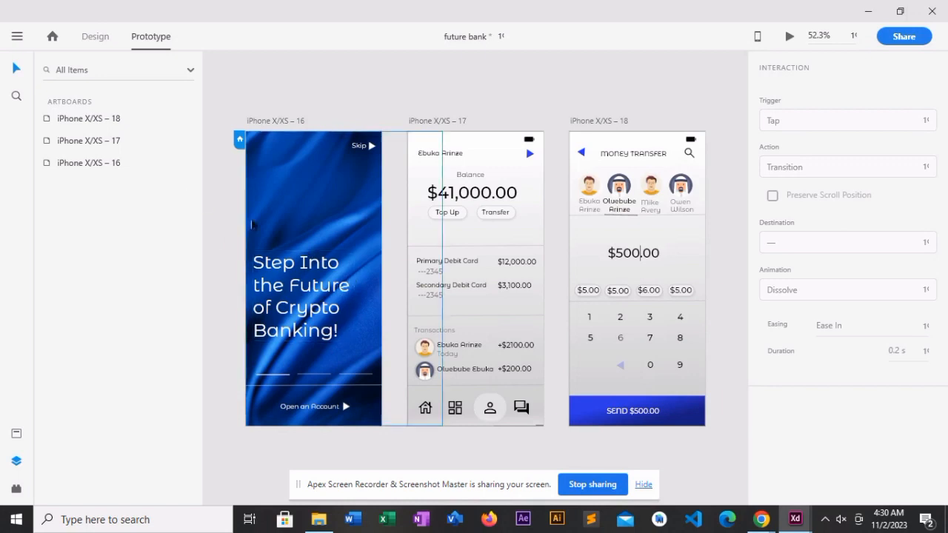
- Check which elements on the welcome and account screens carry prototype links, including the account-opening arrow, headline, Top Up and Transfer
left_click(345, 411)
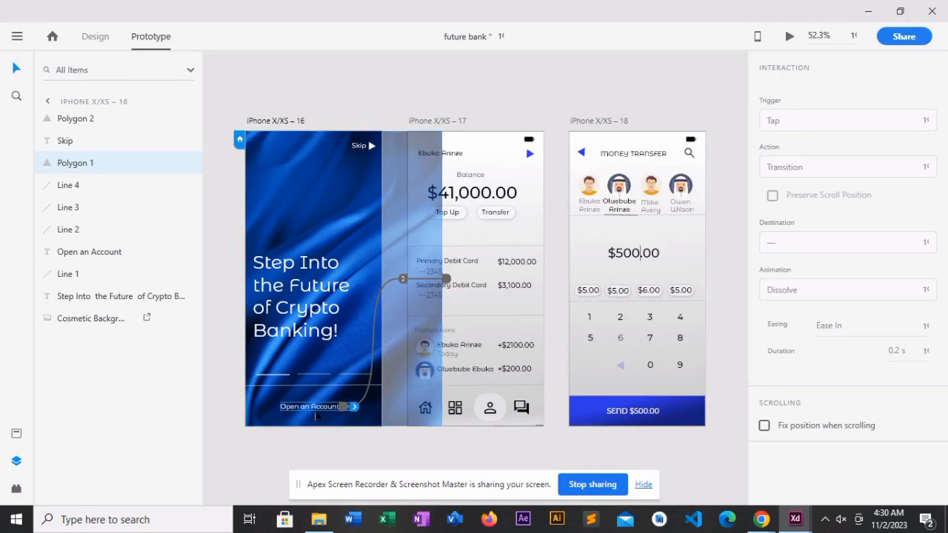
left_click(314, 412)
left_click(302, 333)
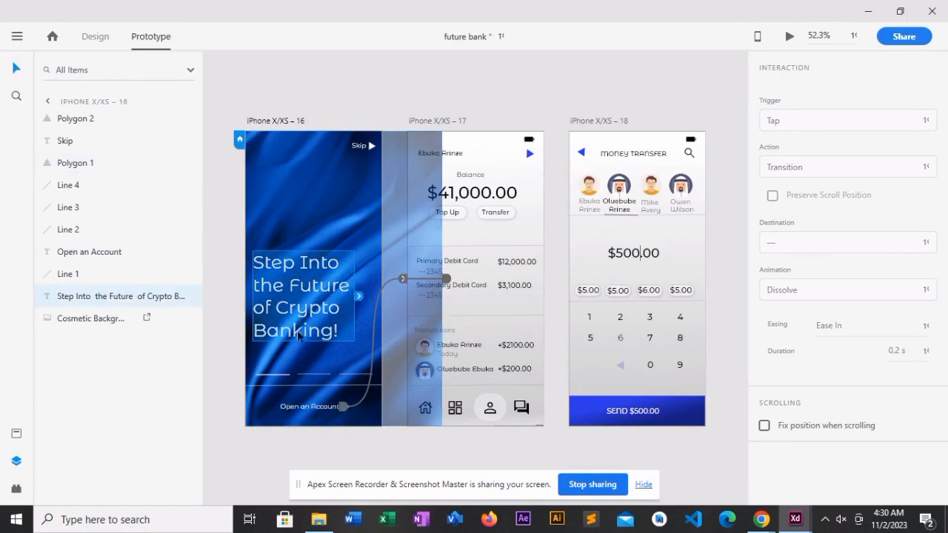
left_click(485, 194)
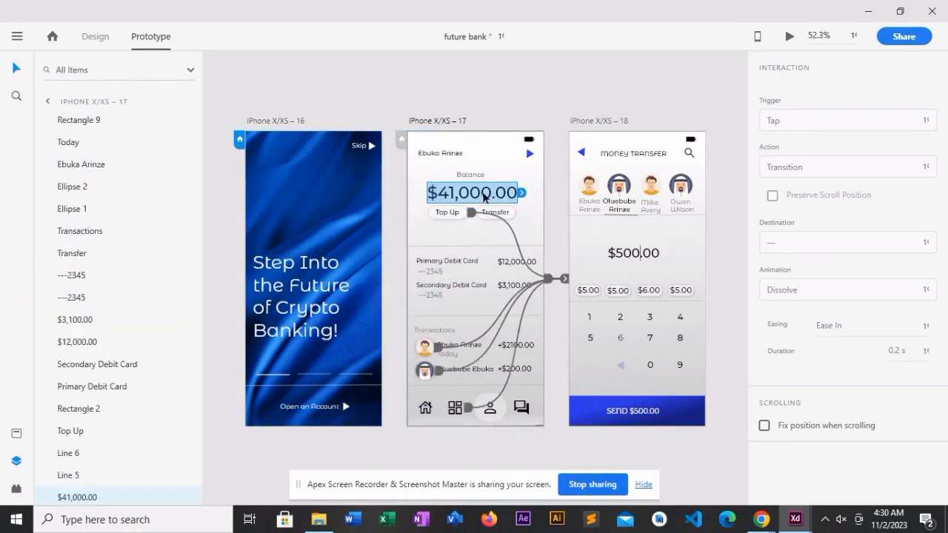
left_click(451, 212)
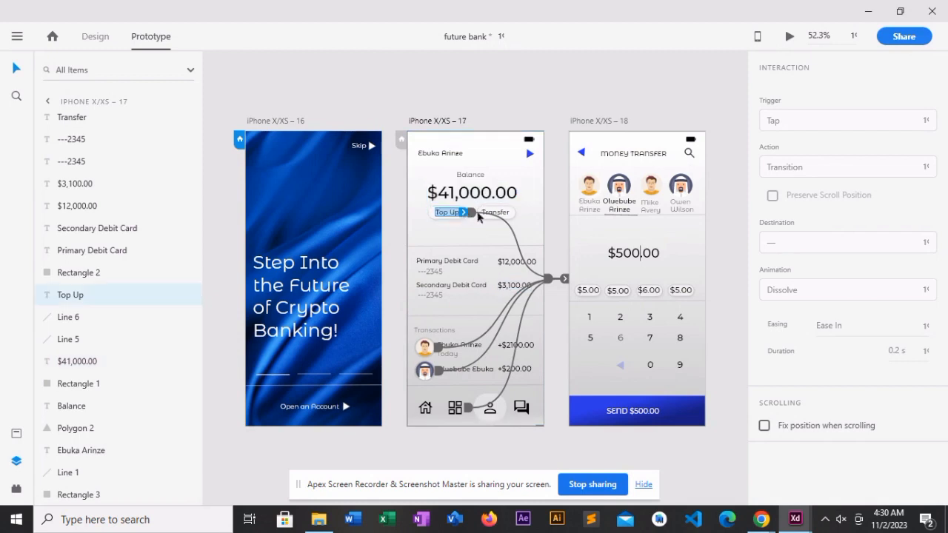
left_click(507, 214)
- Link the balance amount on the account screen to the iPhone X/XS – 18 money transfer artboard
left_click(506, 200)
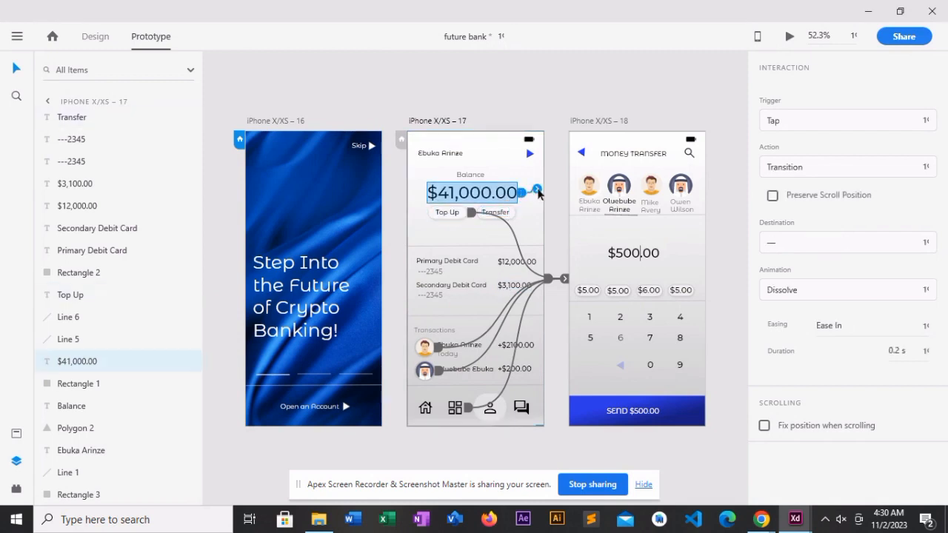
mouse_move(522, 194)
left_mouse_down()
mouse_move(582, 223)
mouse_move(575, 199)
mouse_move(574, 222)
mouse_move(615, 261)
left_mouse_up()
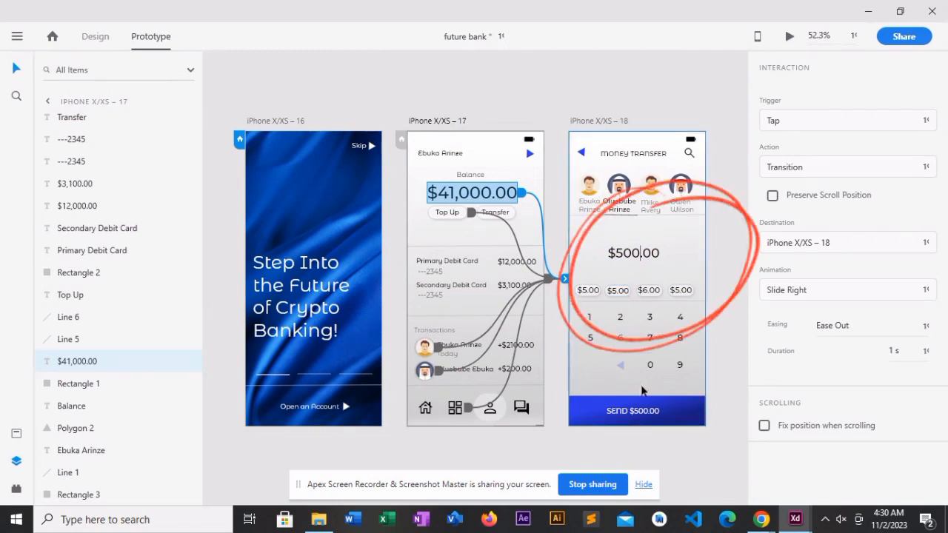
- Switch to Design mode and duplicate the iPhone X/XS – 18 money transfer artboard
left_click(638, 408)
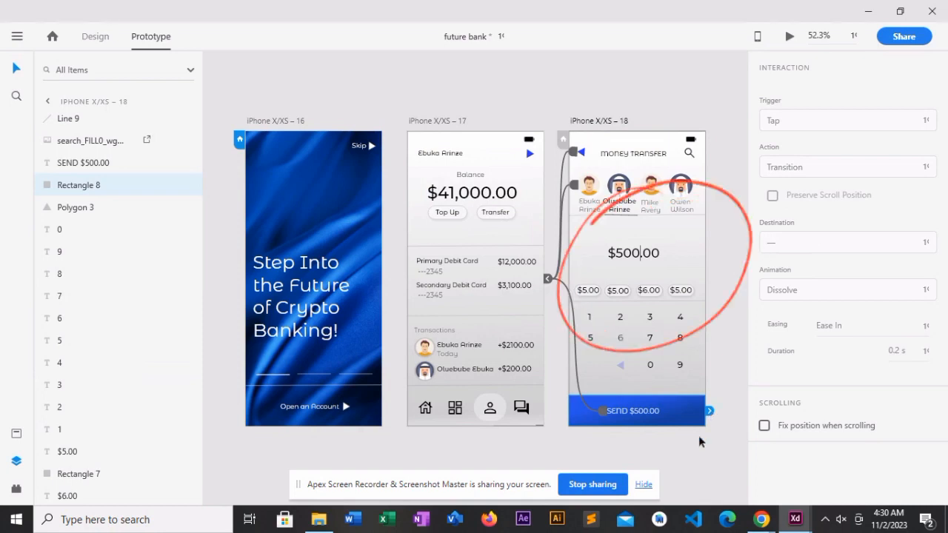
left_click(699, 446)
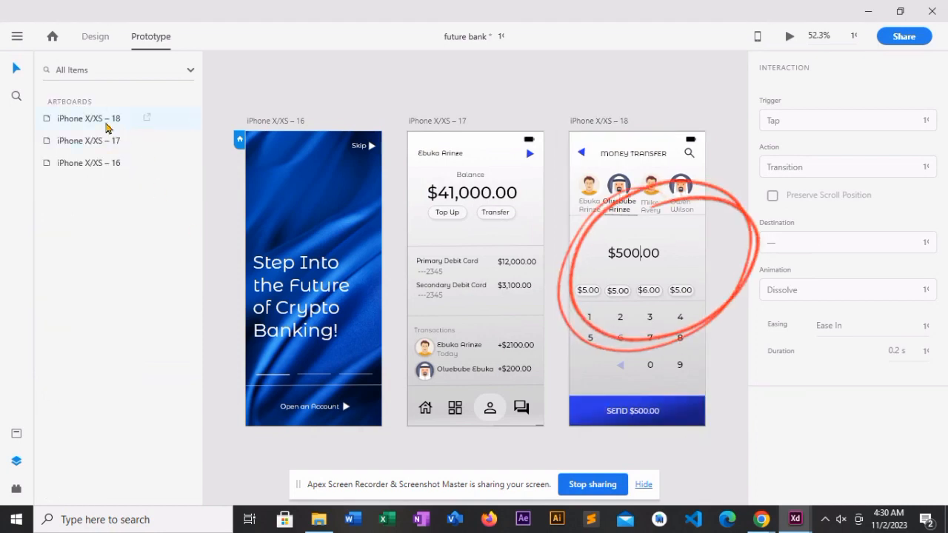
left_click(621, 138)
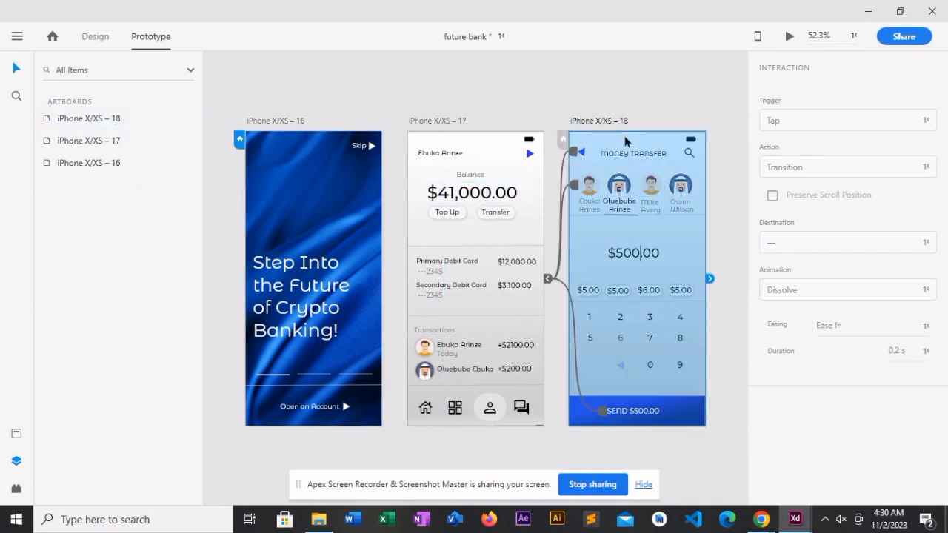
left_click(97, 36)
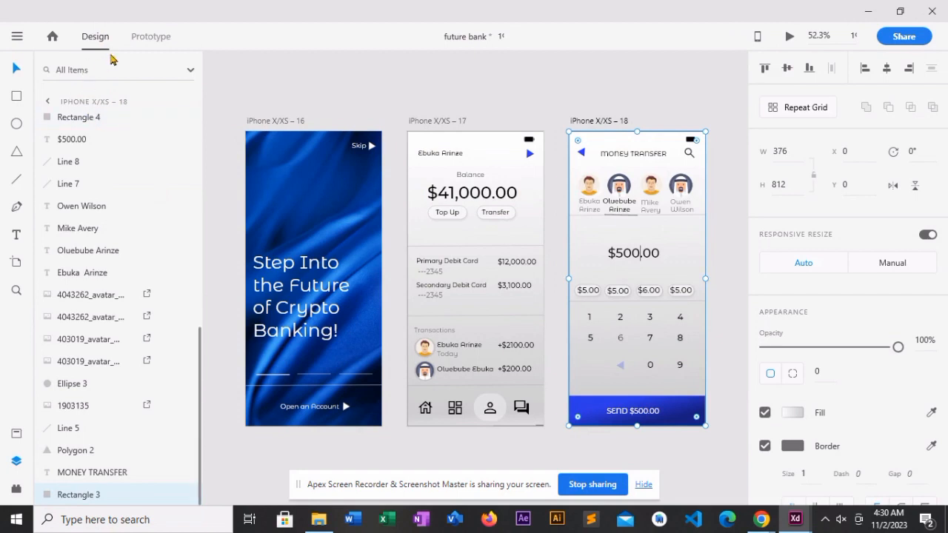
left_click(632, 99)
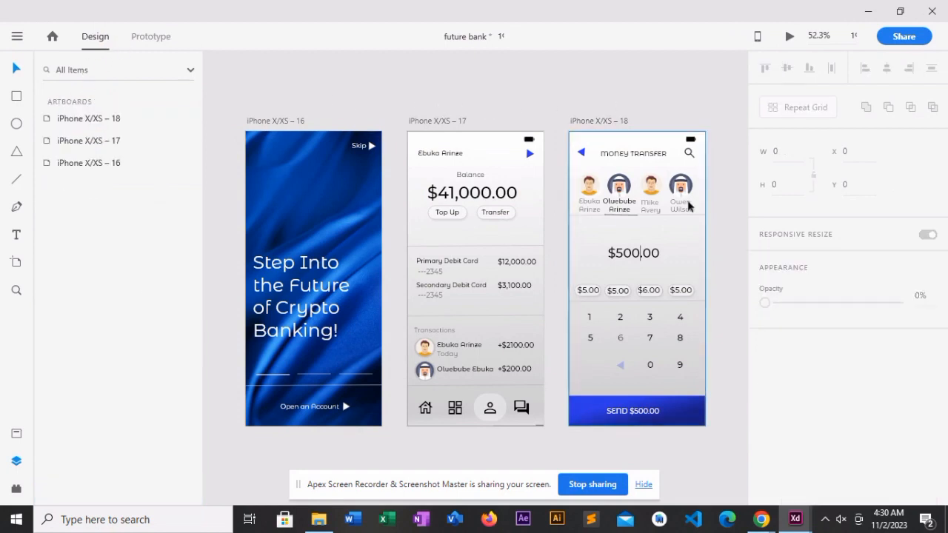
left_click(93, 120)
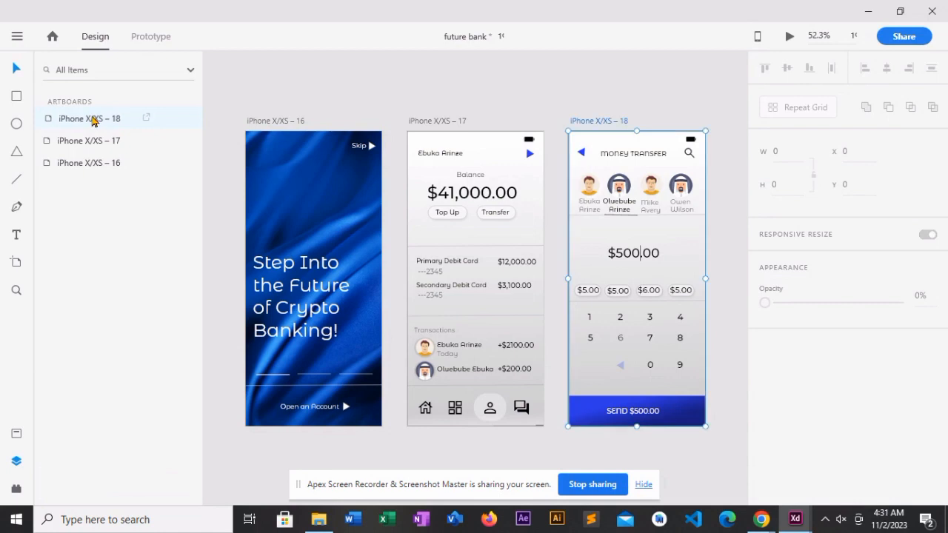
right_click(93, 121)
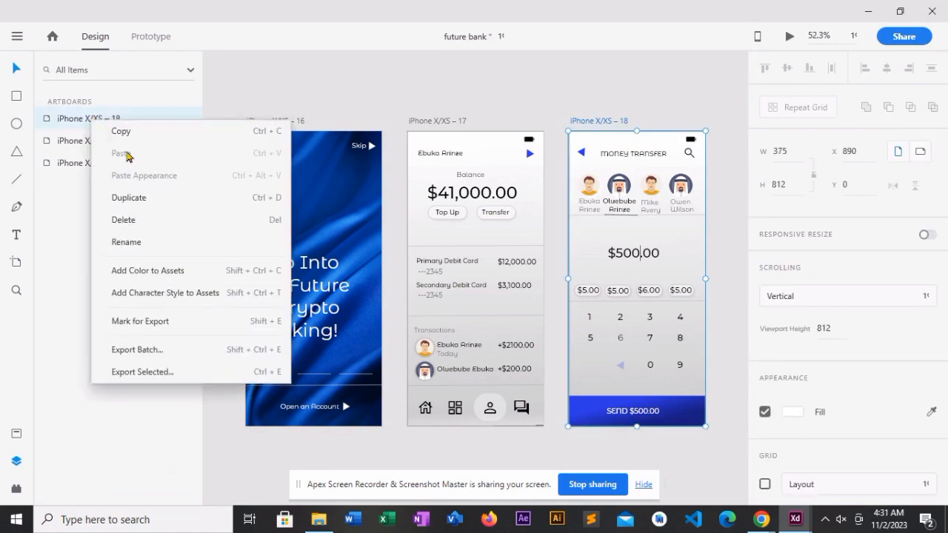
left_click(142, 198)
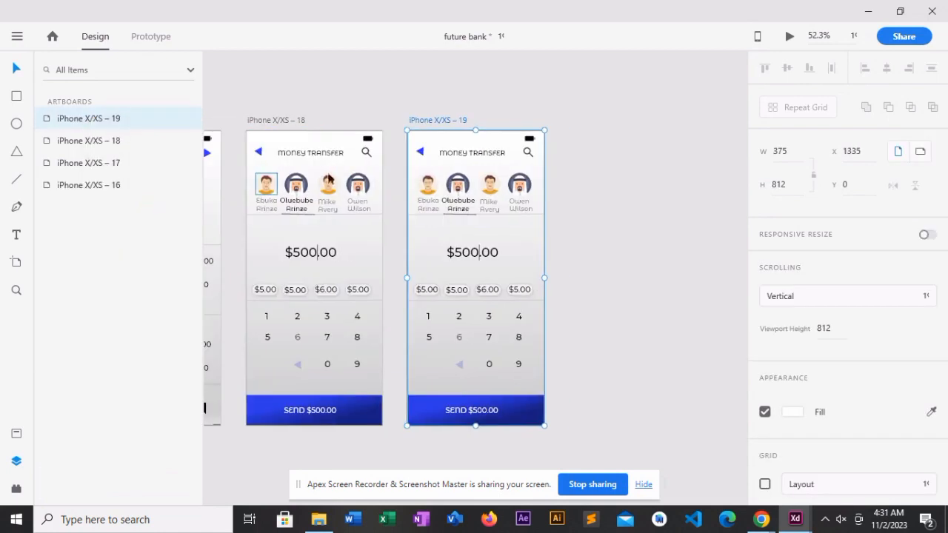
- Delete the four contact avatars and the circle behind the first one from the duplicated artboard
left_click(456, 184)
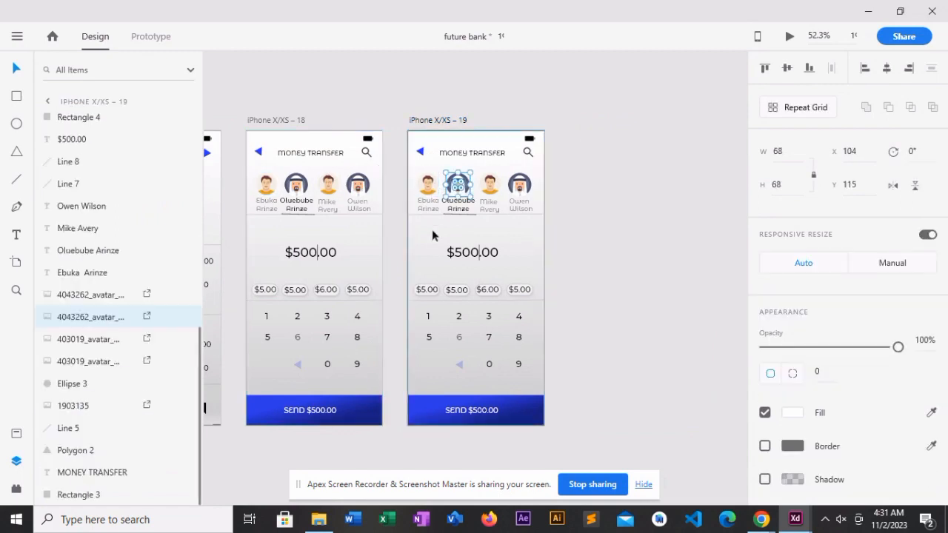
left_click(424, 190)
key("Delete")
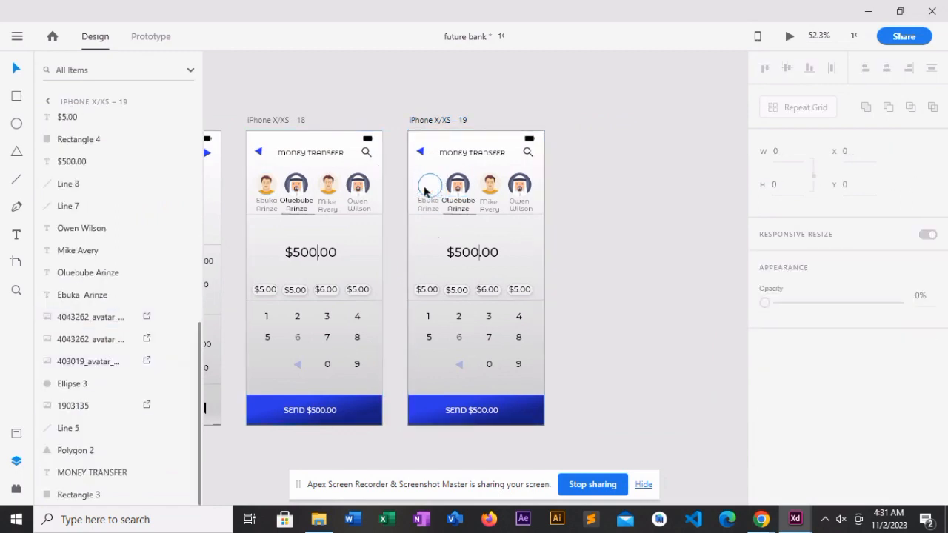
left_click(424, 190)
key("Delete")
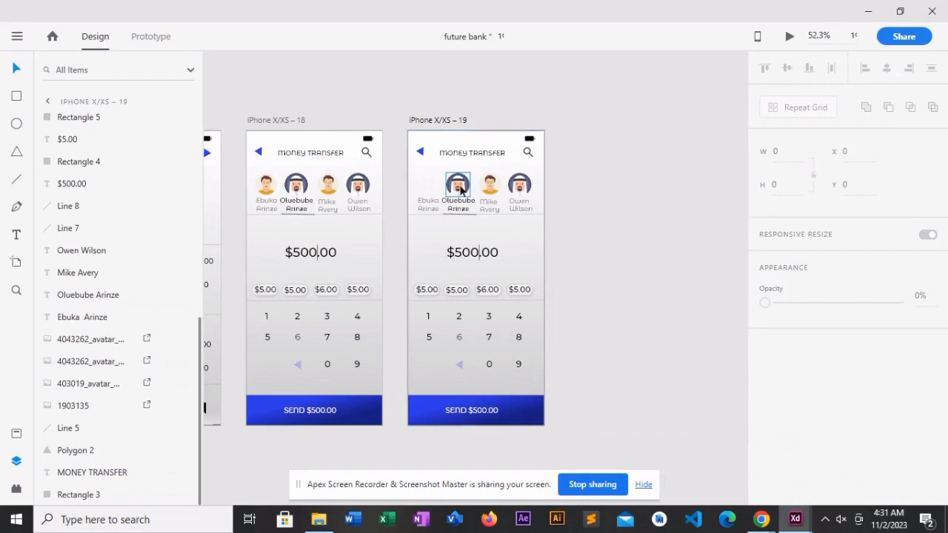
left_click(460, 189)
key("Delete")
left_click(486, 190)
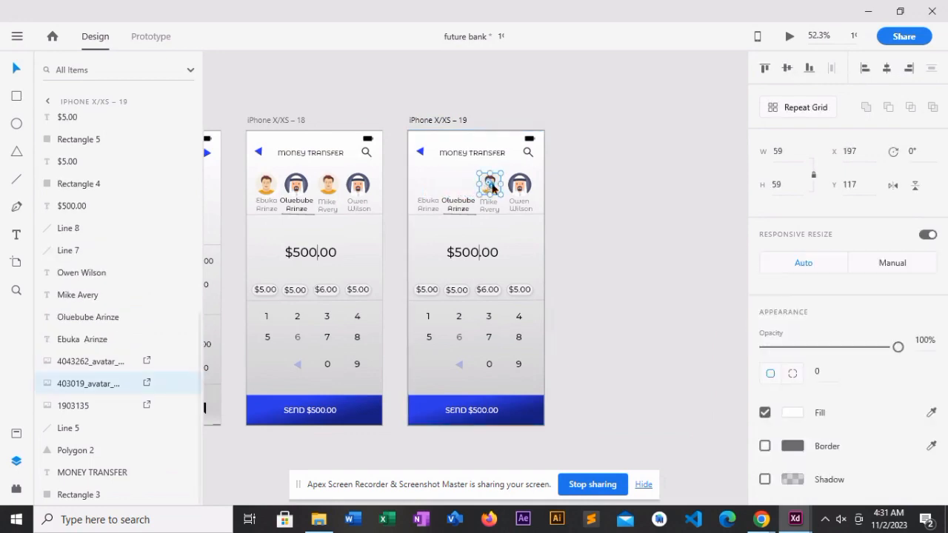
key("Delete")
left_click(518, 188)
key("Delete")
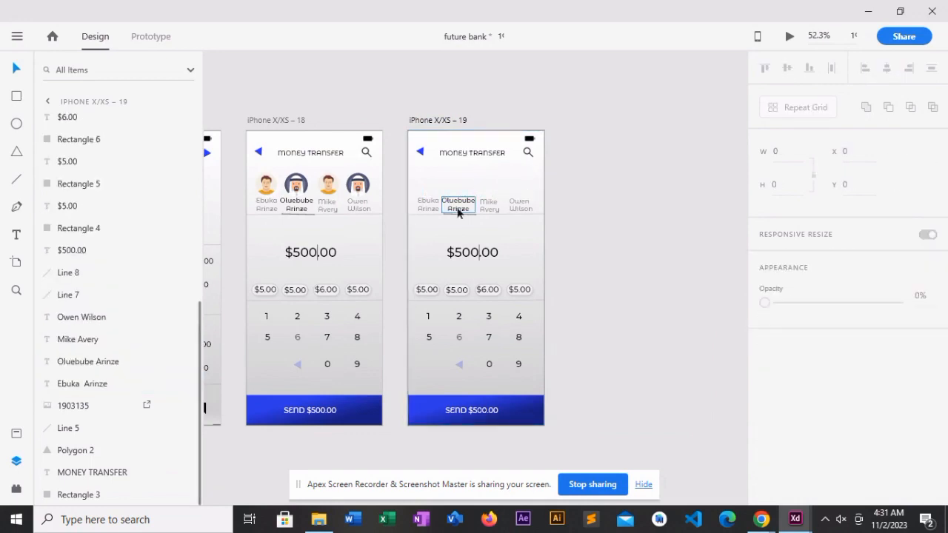
- Delete the four contact name labels beneath the former avatars on the duplicated artboard
left_click(433, 210)
key("Delete")
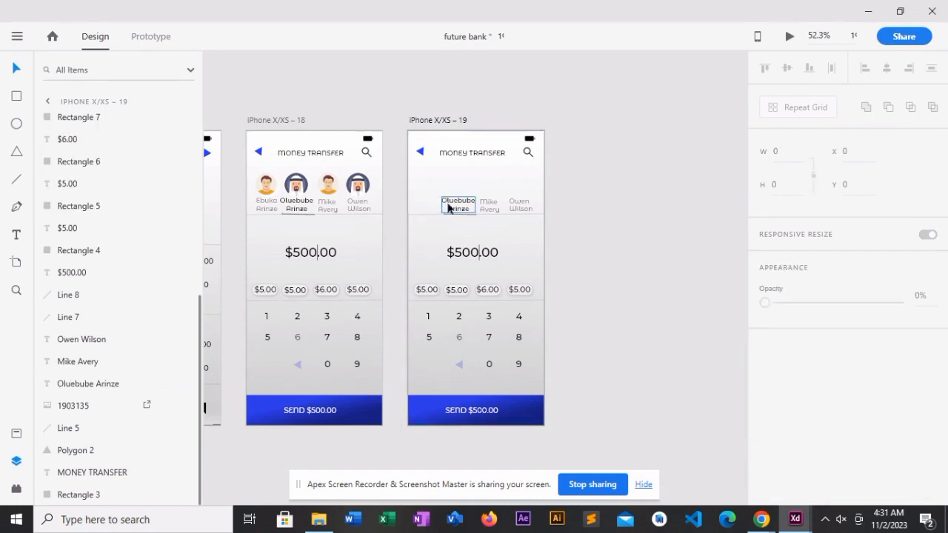
left_click(450, 206)
key("Delete")
left_click(480, 207)
key("Delete")
left_click(512, 207)
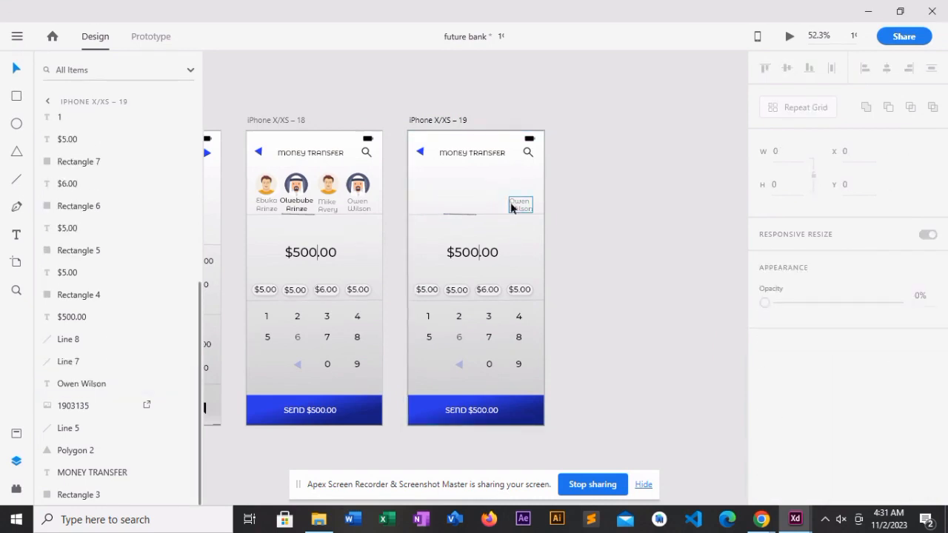
key("Delete")
- Delete the short contact underline and the full-width divider line above the $500.00 amount on the duplicate
left_click(456, 212)
key("Delete")
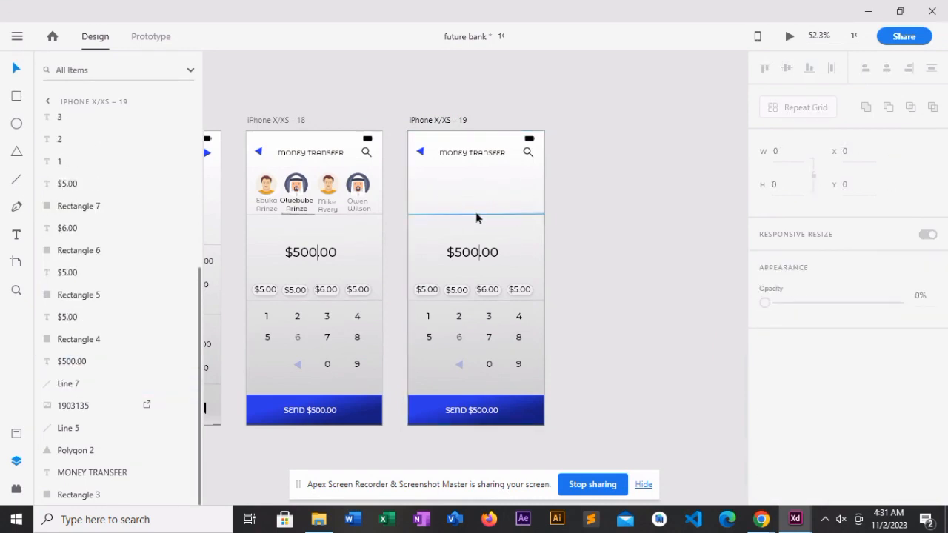
left_click(475, 214)
key("Delete")
- Change the duplicate's MONEY TRANSFER heading to SEND MONEY and recentre it at about X 109, Y 49
left_click(462, 154)
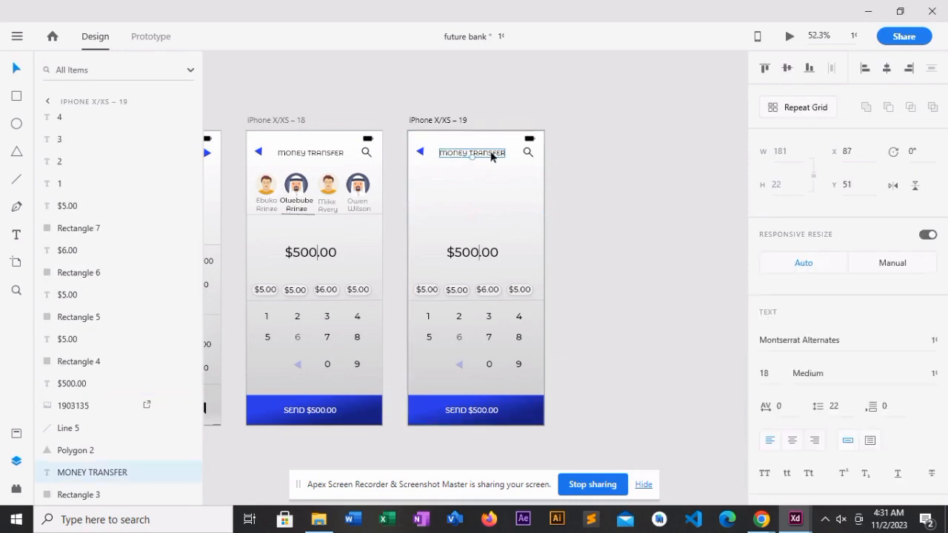
key("Delete")
key("ctrl+z")
key("Delete")
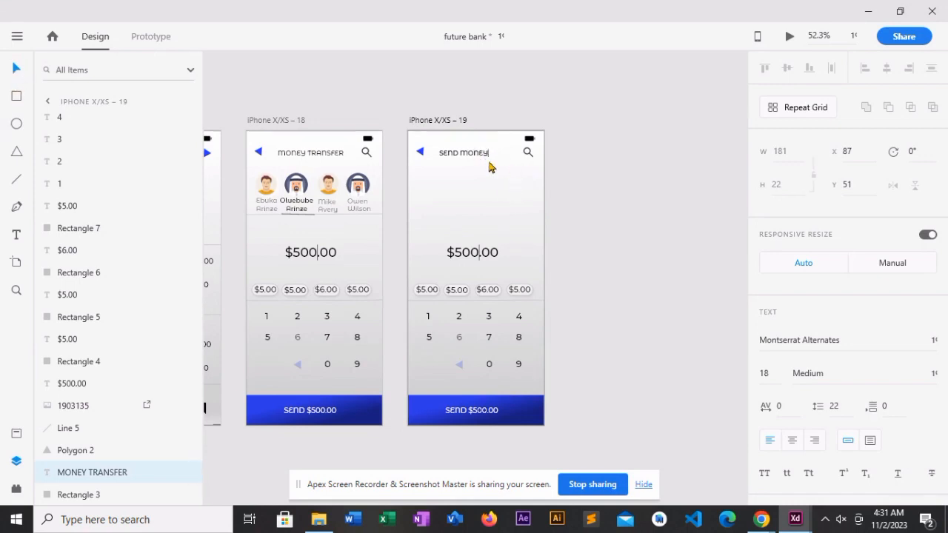
left_click(13, 69)
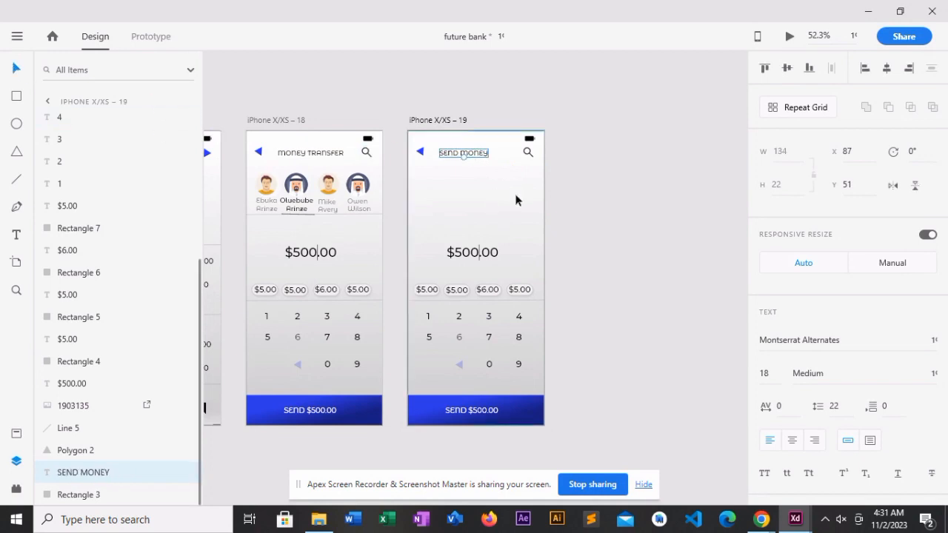
left_click_drag(474, 154, 483, 157)
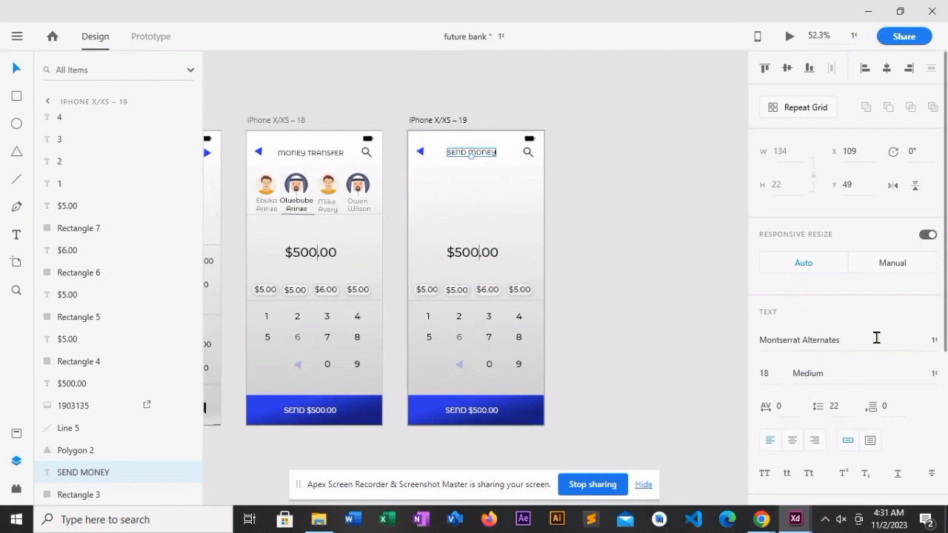
scroll(848, 296, "down", 3)
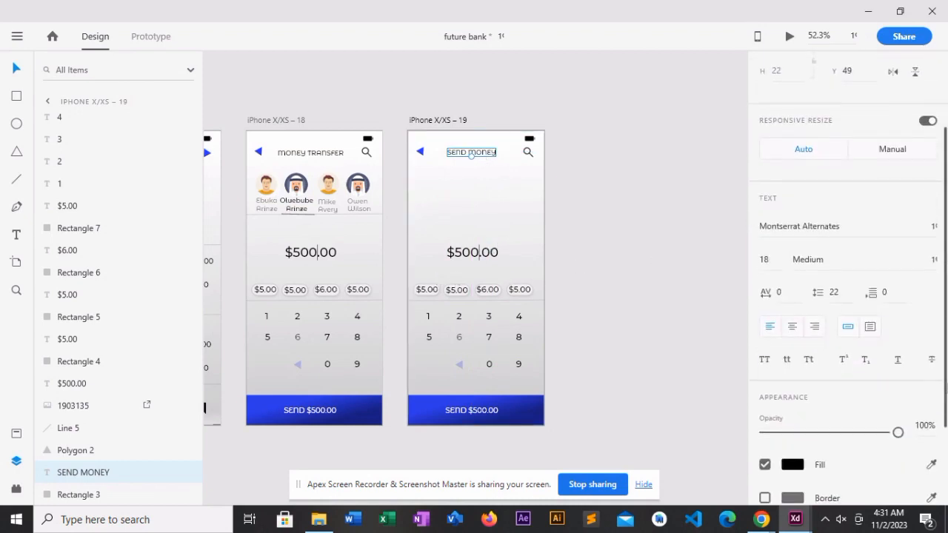
scroll(848, 281, "down", 3)
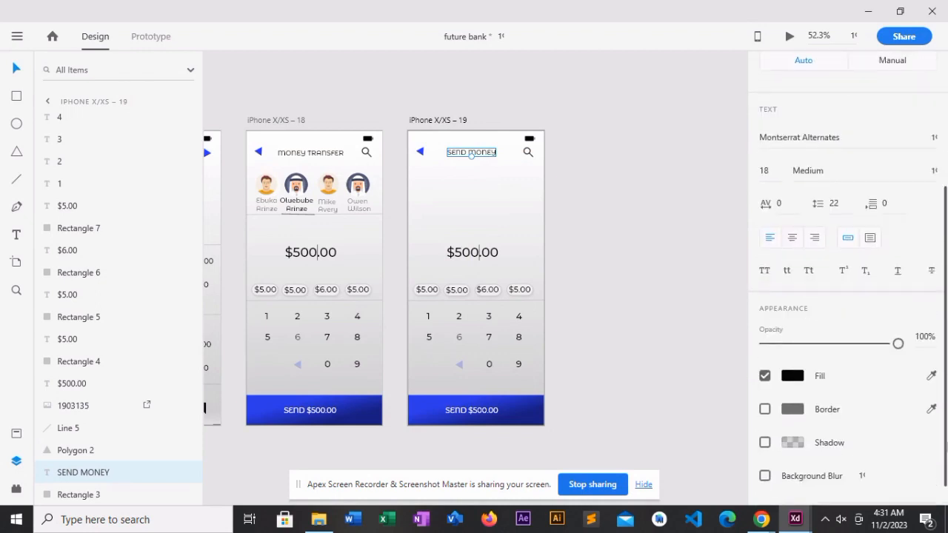
scroll(848, 281, "up", 5)
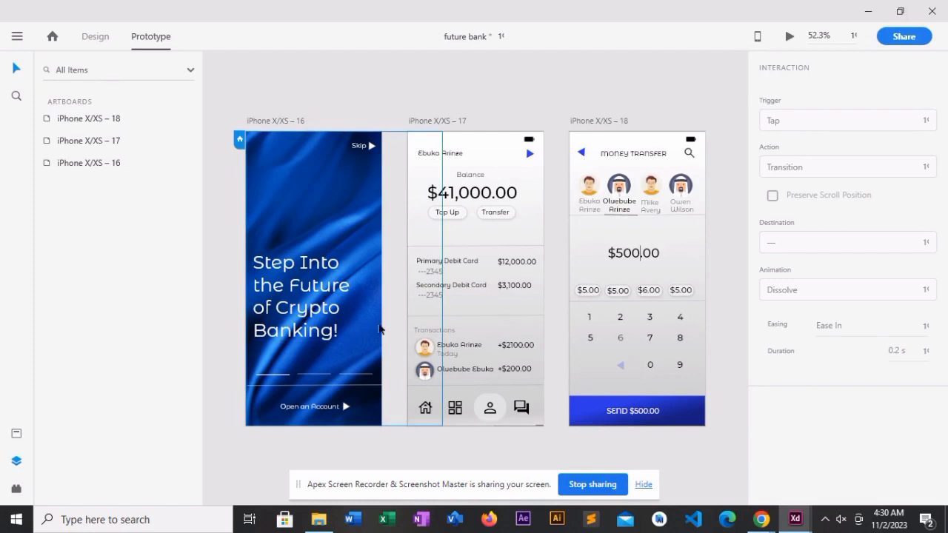
- Examine the prototype interactions of the Open an Account arrow, its label and the large headline on the first artboard
left_click(346, 412)
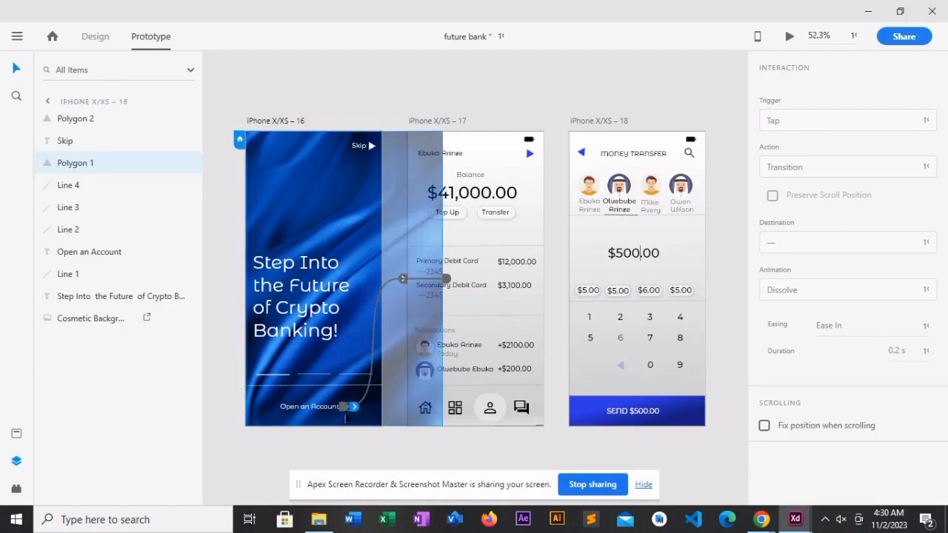
left_click(316, 409)
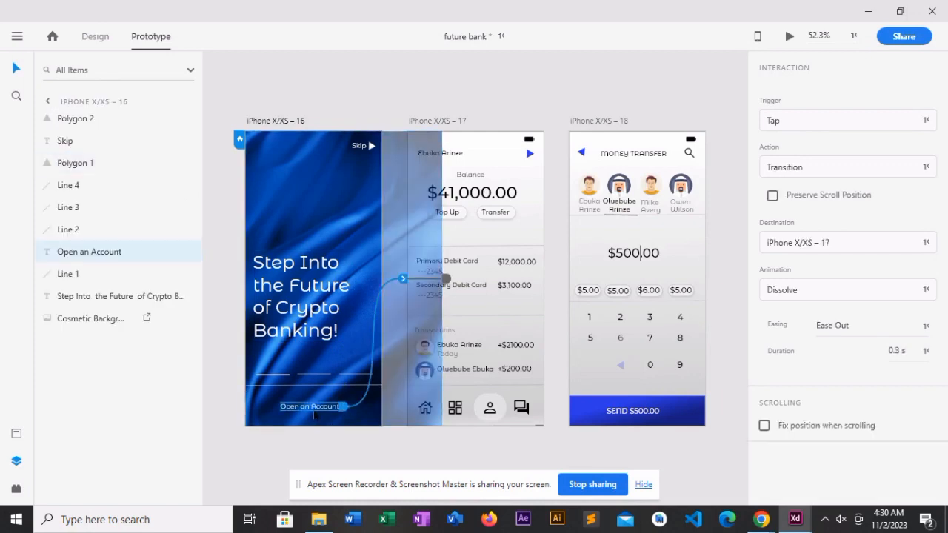
left_click(298, 334)
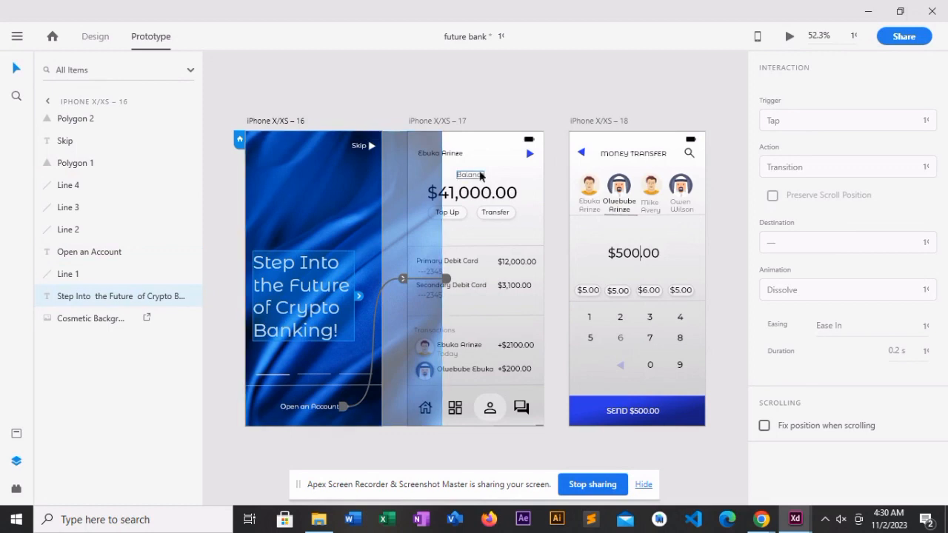
- Link the $41,000.00 balance on the second artboard to the money transfer artboard as a prototype transition
left_click(483, 194)
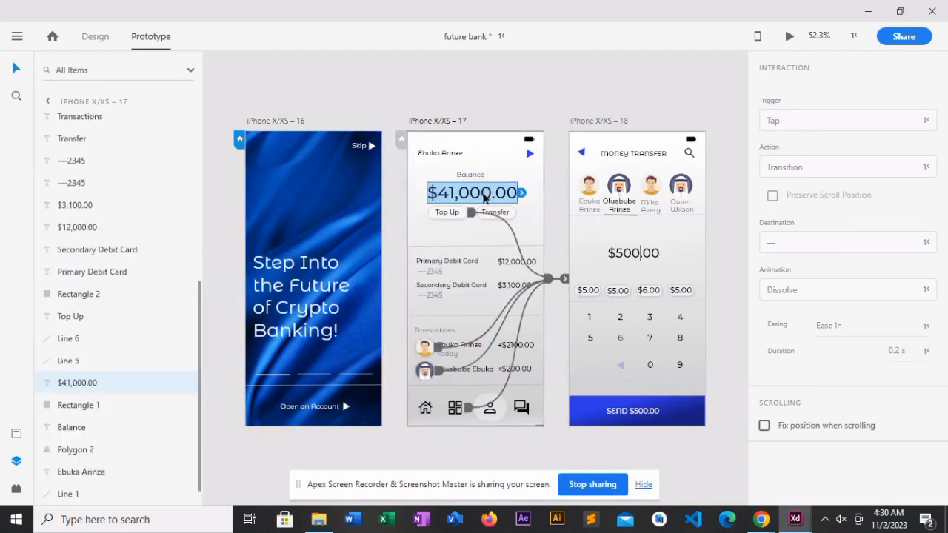
left_click(447, 213)
left_click(506, 197)
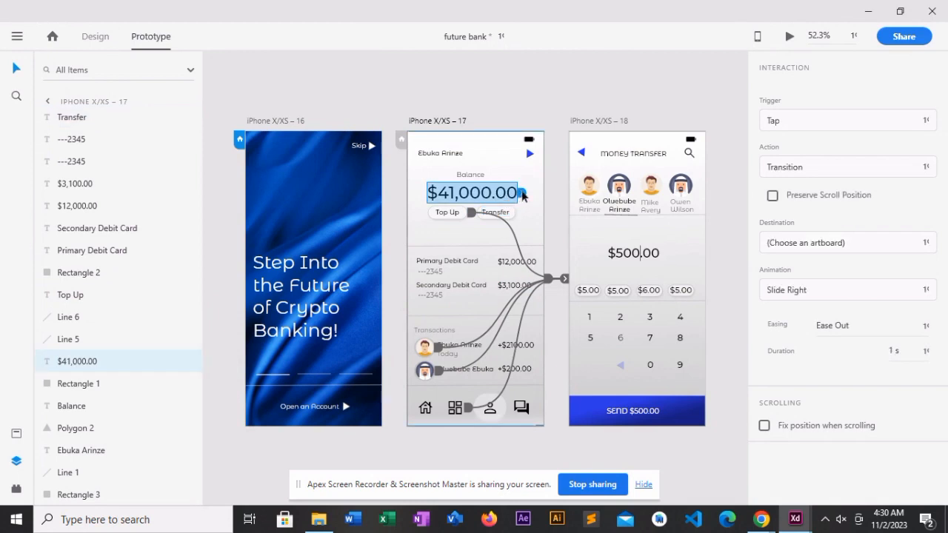
left_click_drag(522, 194, 614, 250)
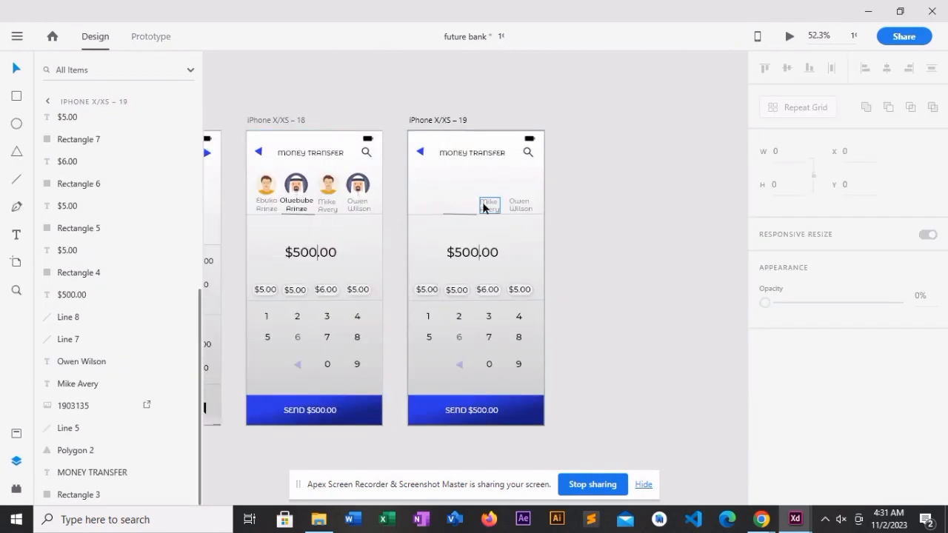
- Delete the remaining contact name labels from the duplicated money transfer artboard
key("Delete")
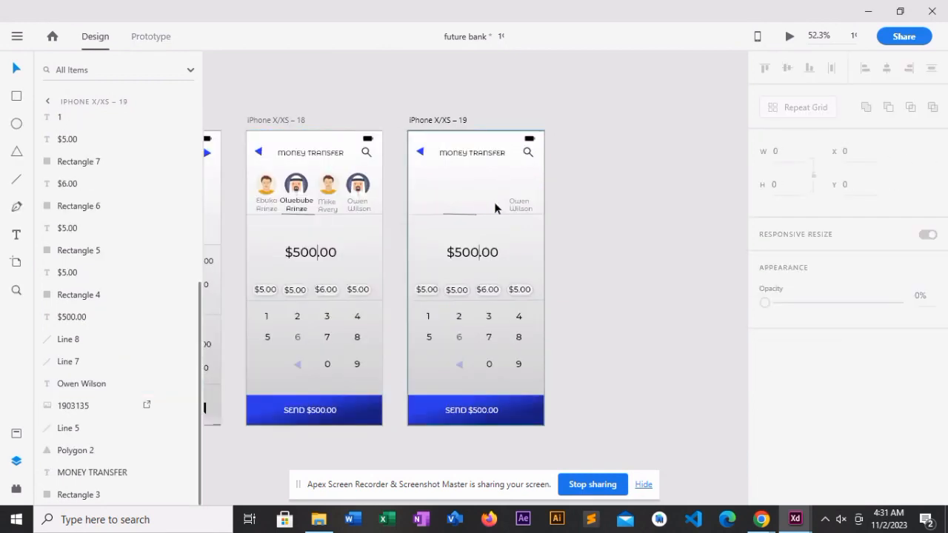
left_click(519, 205)
key("Delete")
- Delete the short contact underline and the full-width divider above the $500.00 amount on the duplicated artboard
left_click(457, 217)
key("Delete")
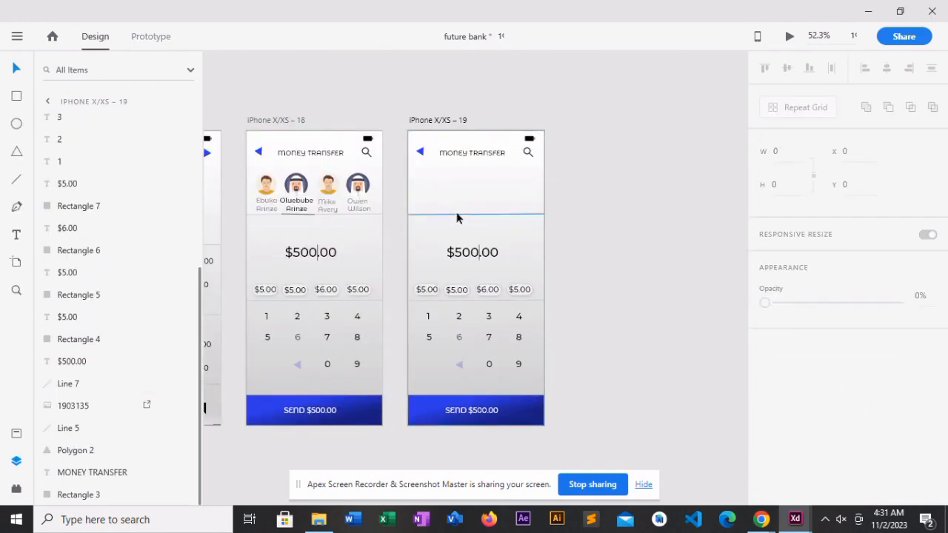
left_click(476, 212)
key("Delete")
- Replace the duplicate's MONEY TRANSFER heading with SEND MONEY and recentre it at about X 109, Y 49
left_click(463, 159)
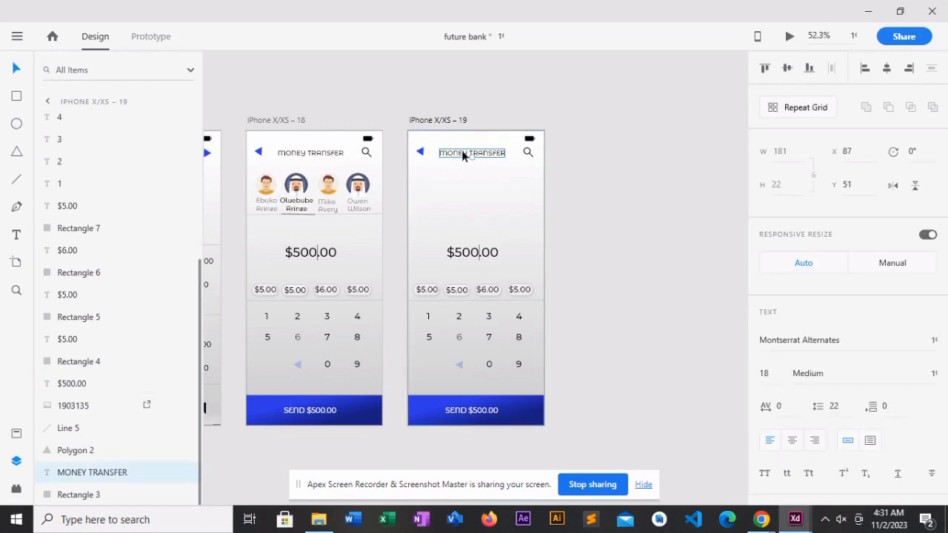
double_click(492, 156)
key("ctrl+a")
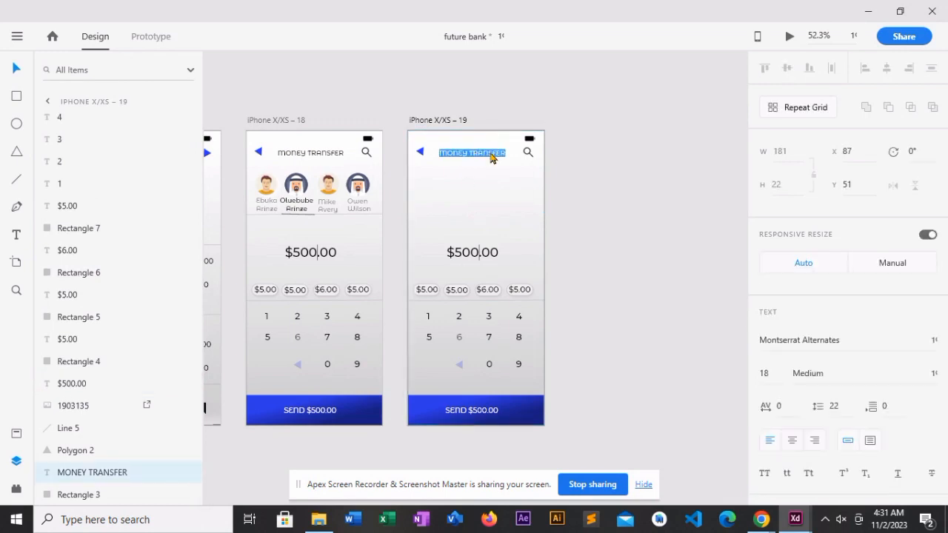
key("BackSpace")
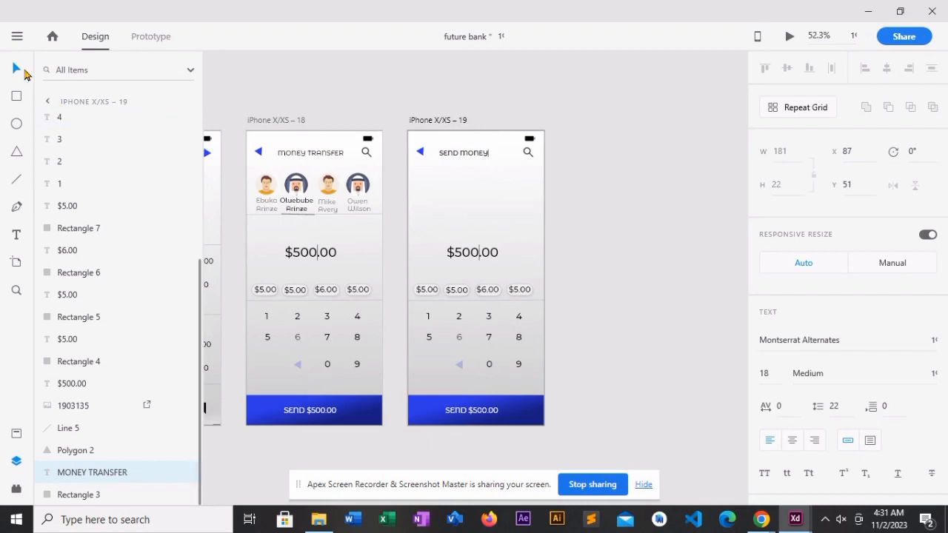
left_click(13, 69)
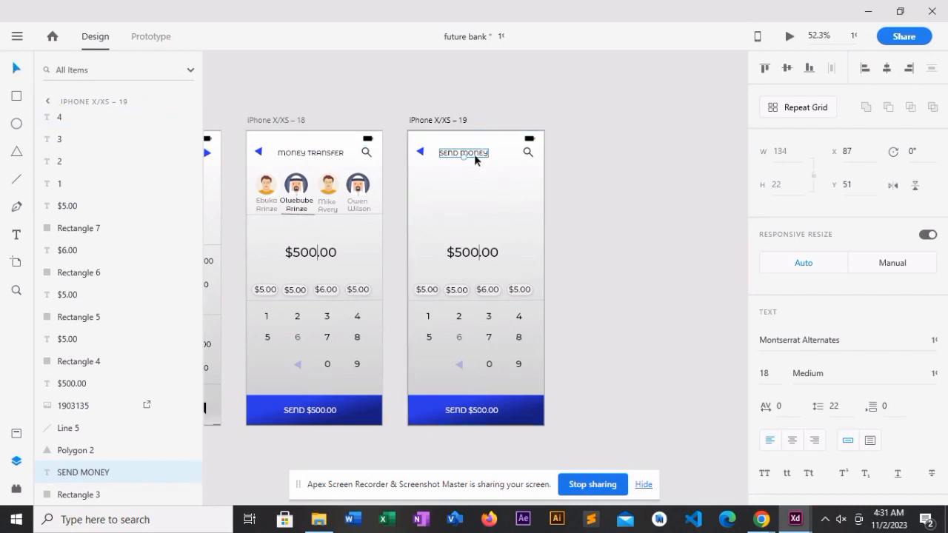
left_click_drag(474, 154, 482, 156)
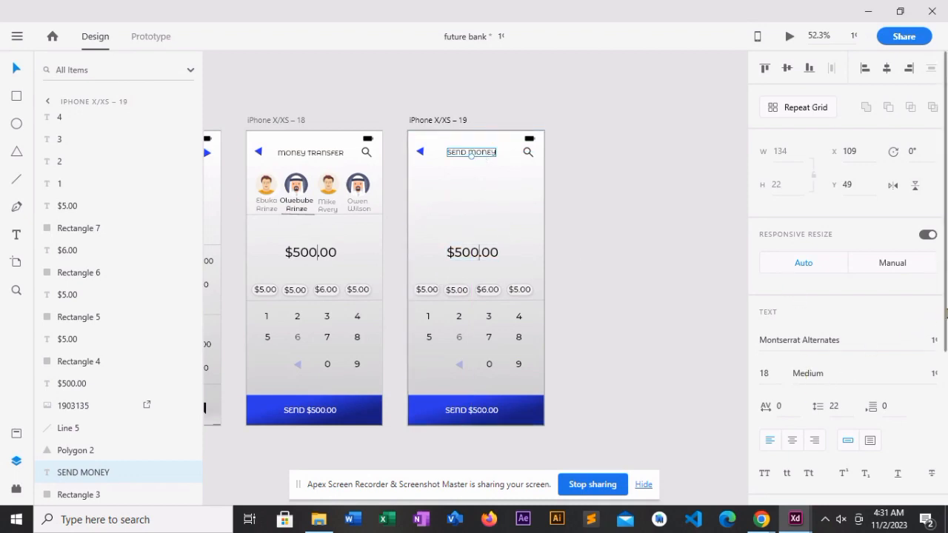
- Set the font weight of the SEND MONEY heading to Black
scroll(944, 314, "down", 3)
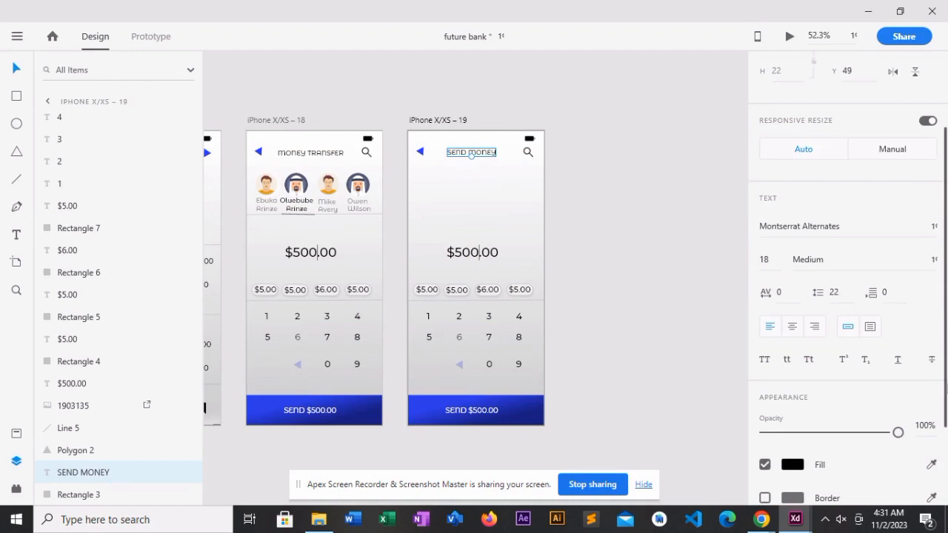
scroll(847, 287, "down", 3)
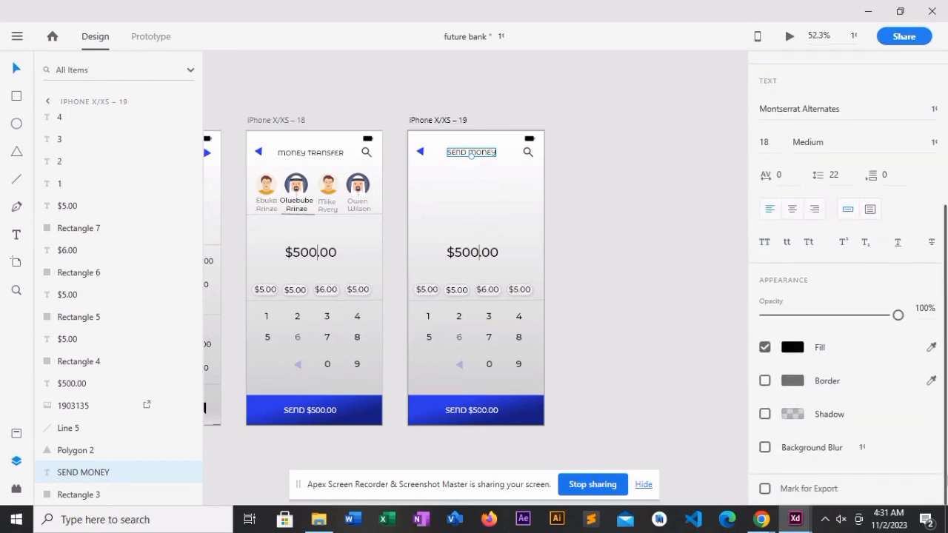
scroll(916, 408, "up", 4)
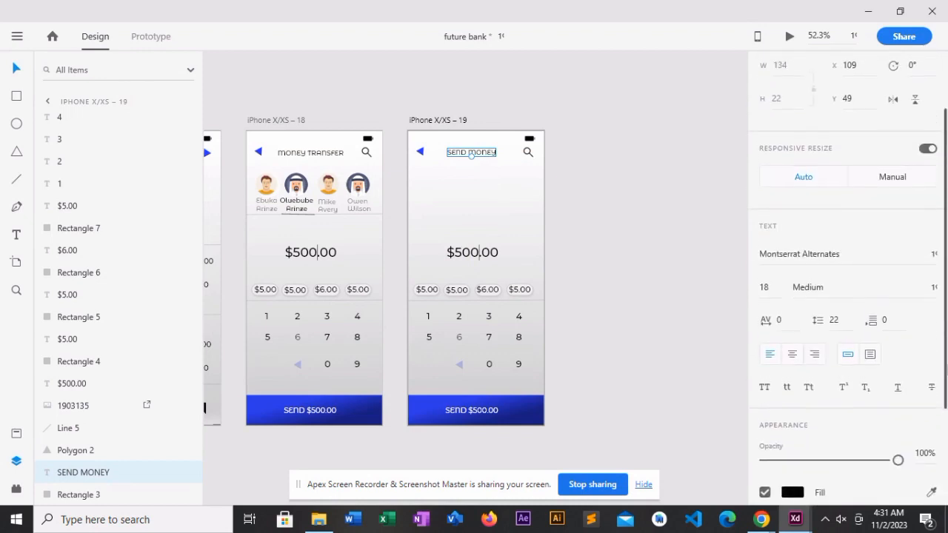
left_click(937, 299)
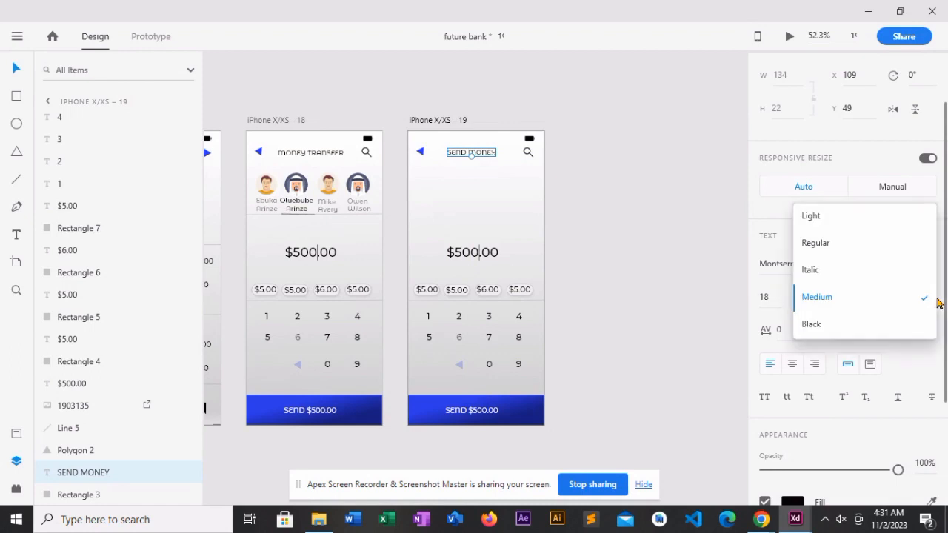
left_click(851, 327)
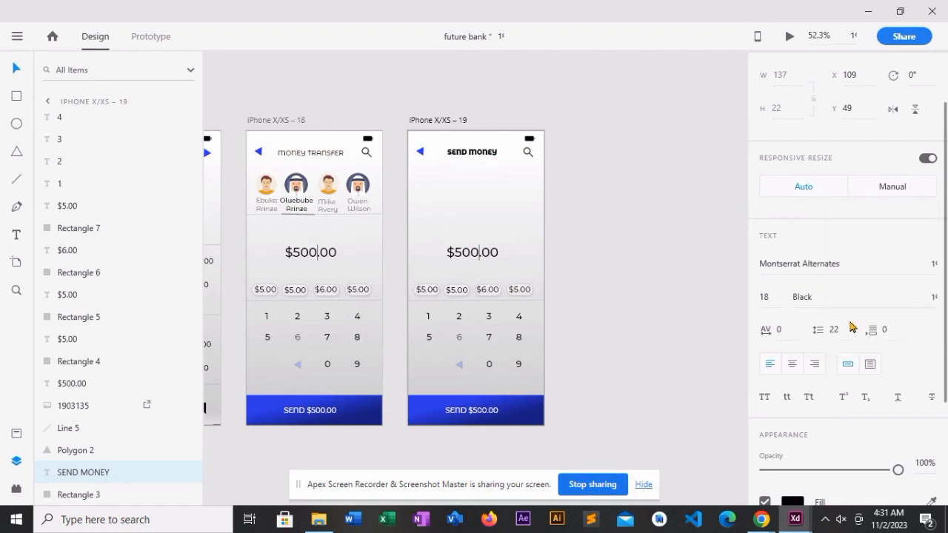
- Set the MONEY TRANSFER heading on the original transfer artboard to the Black font weight as well
left_click(314, 152)
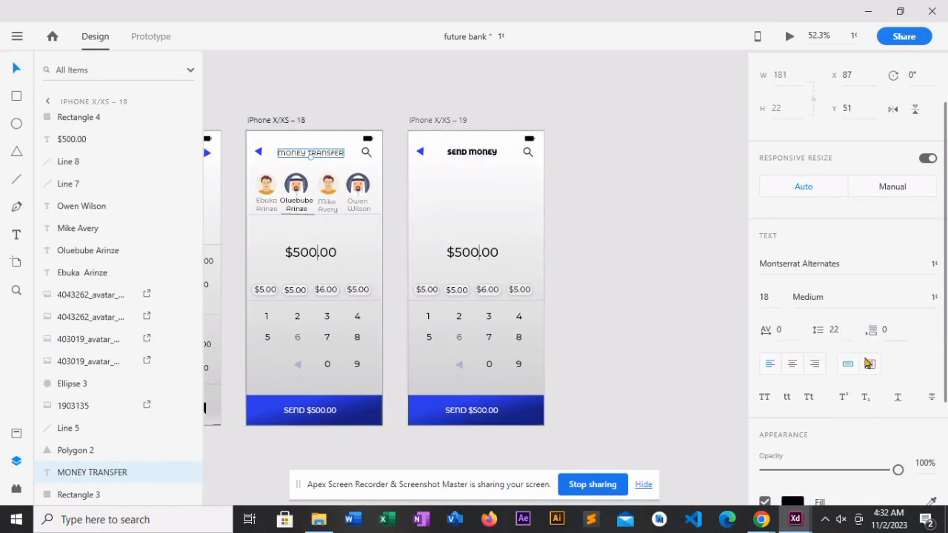
left_click(933, 306)
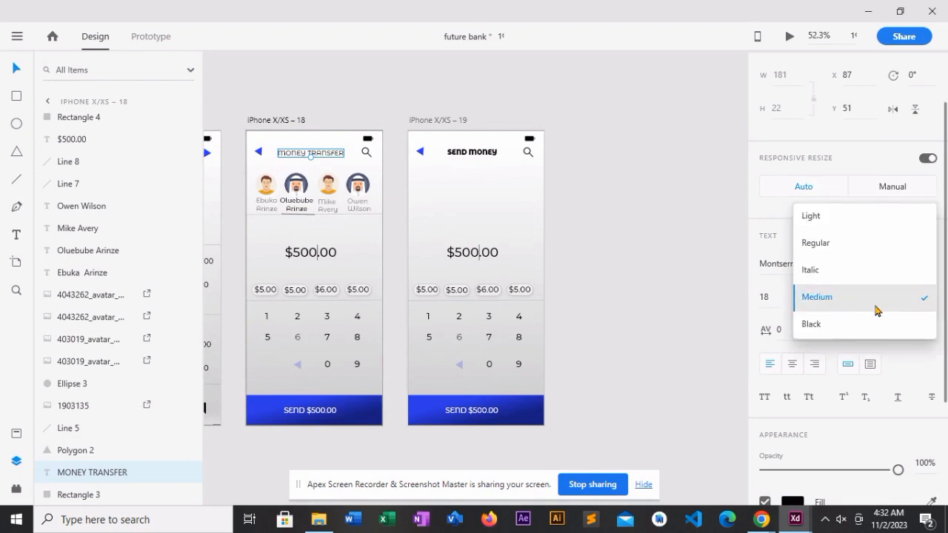
left_click(812, 323)
left_click(663, 220)
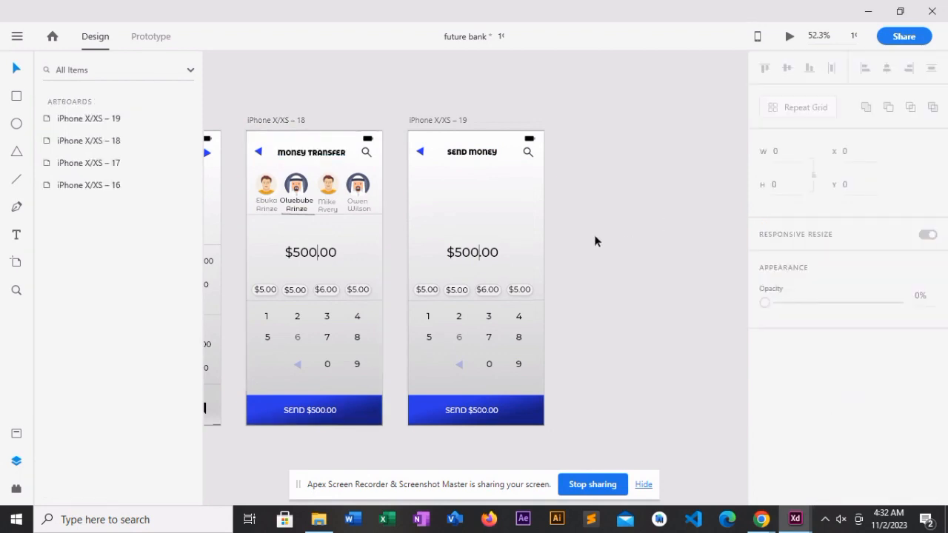
left_click(499, 234)
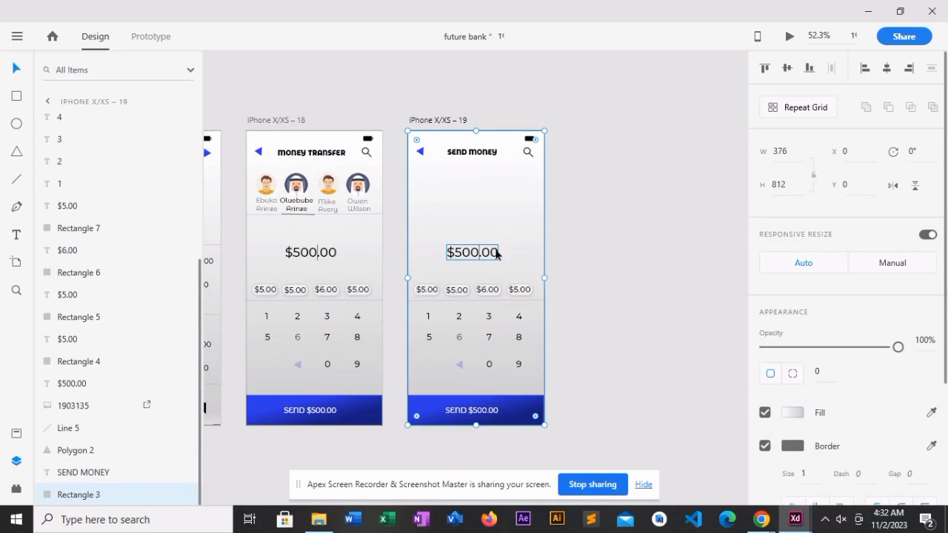
left_click(496, 253)
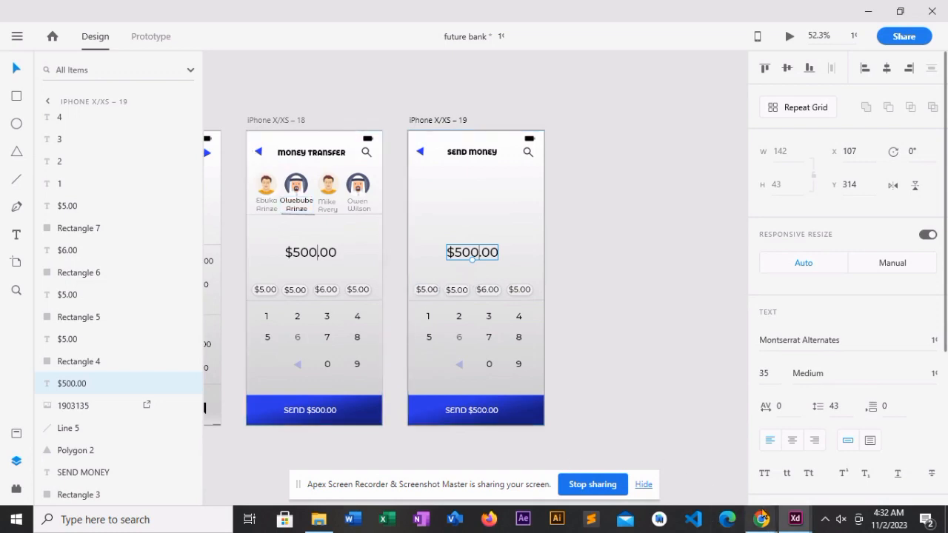
left_click(761, 518)
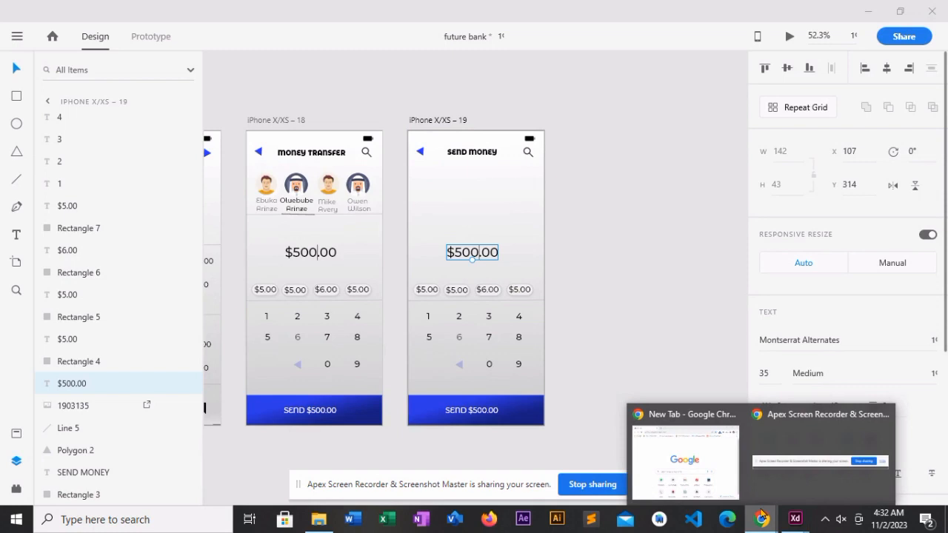
left_click(677, 374)
- Import the icon-cc-removebg-preview payment logo image from the Web Icons folder onto the canvas
left_click(321, 522)
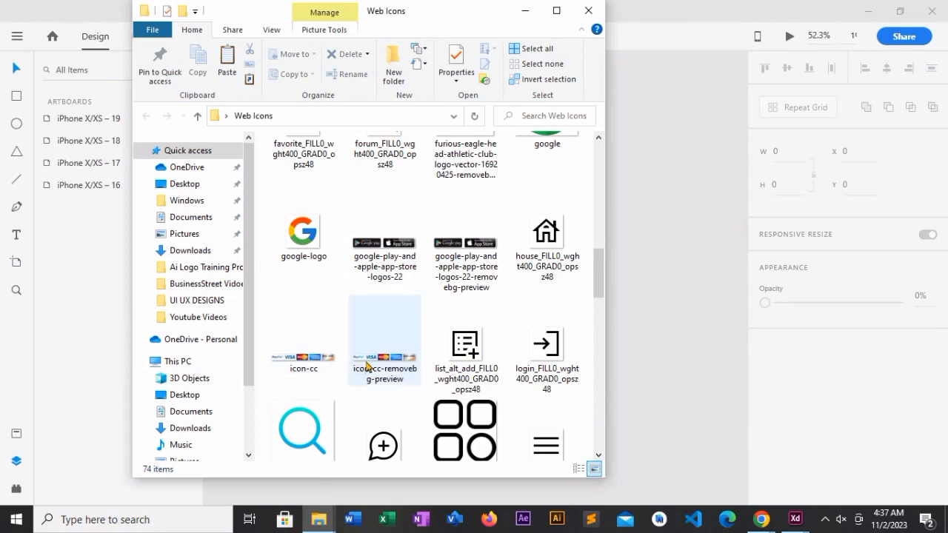
left_click(366, 366)
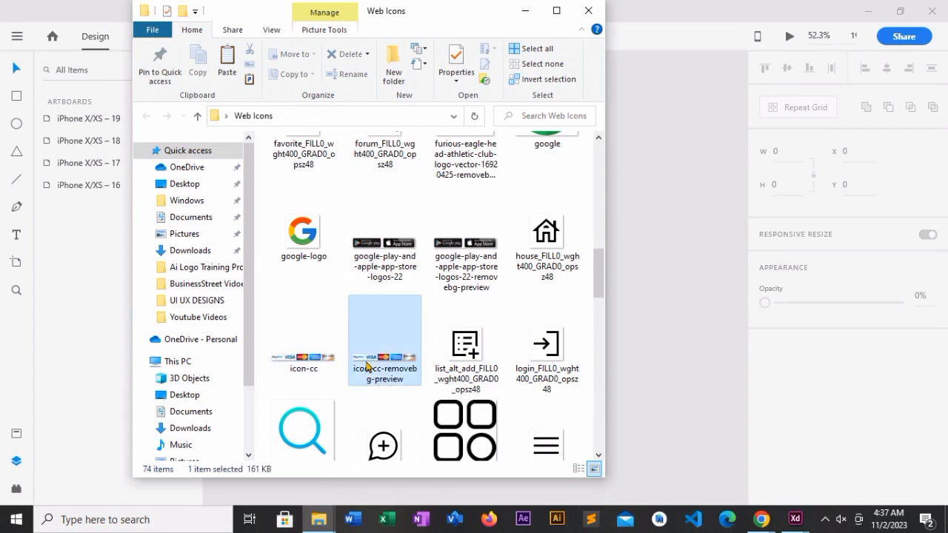
left_click(642, 326)
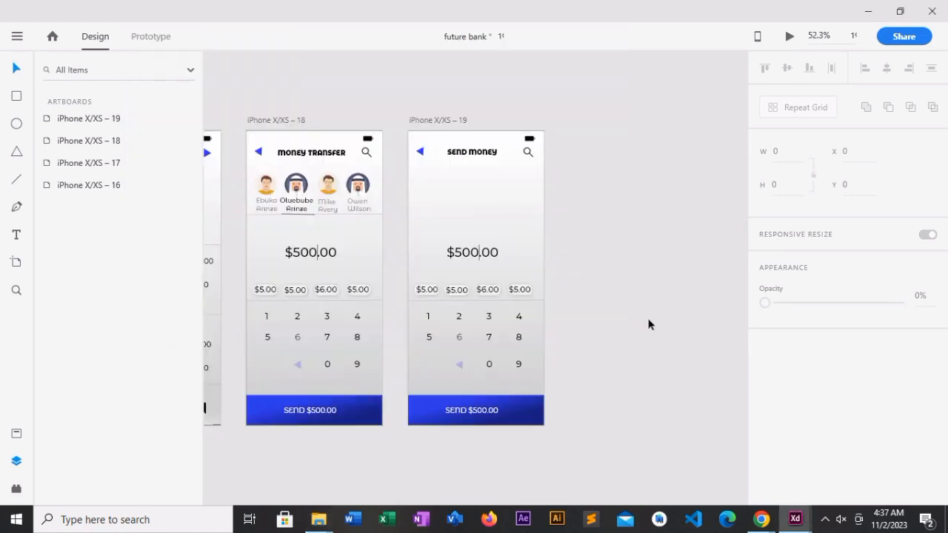
left_click_drag(703, 358, 368, 223)
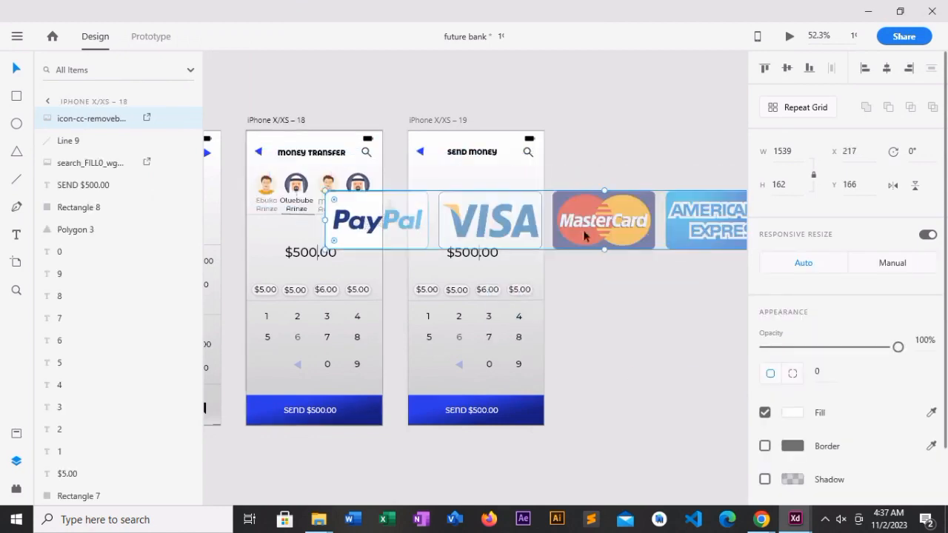
- Scale the payment logo strip to about 334 by 35 and place it on the Send Money artboard at X 24, Y 165
left_click_drag(637, 231, 460, 266)
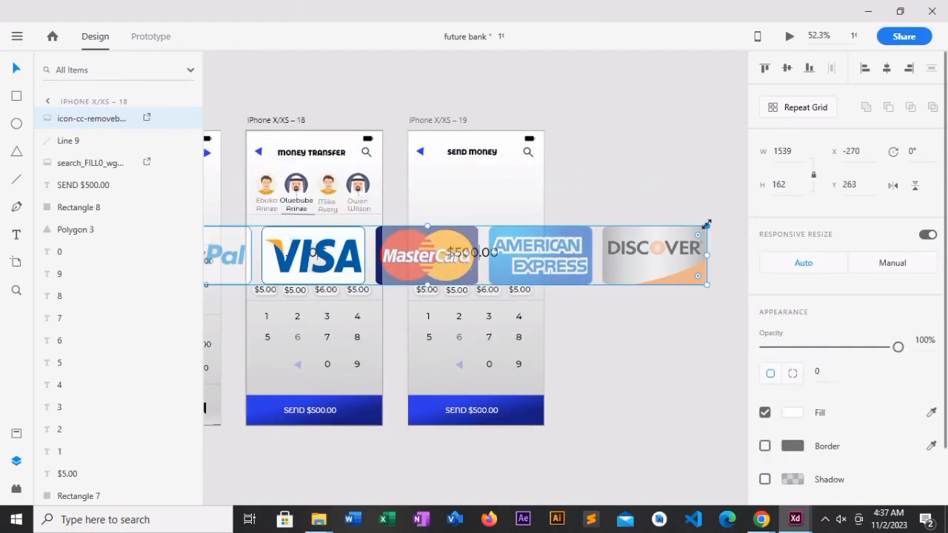
left_click_drag(706, 223, 444, 260)
left_click_drag(284, 279, 592, 209)
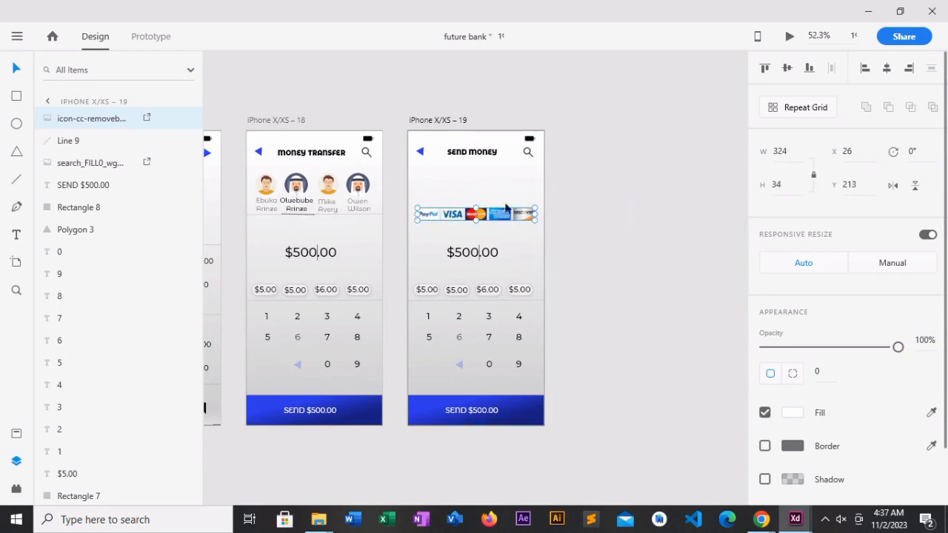
left_click_drag(493, 213, 542, 208)
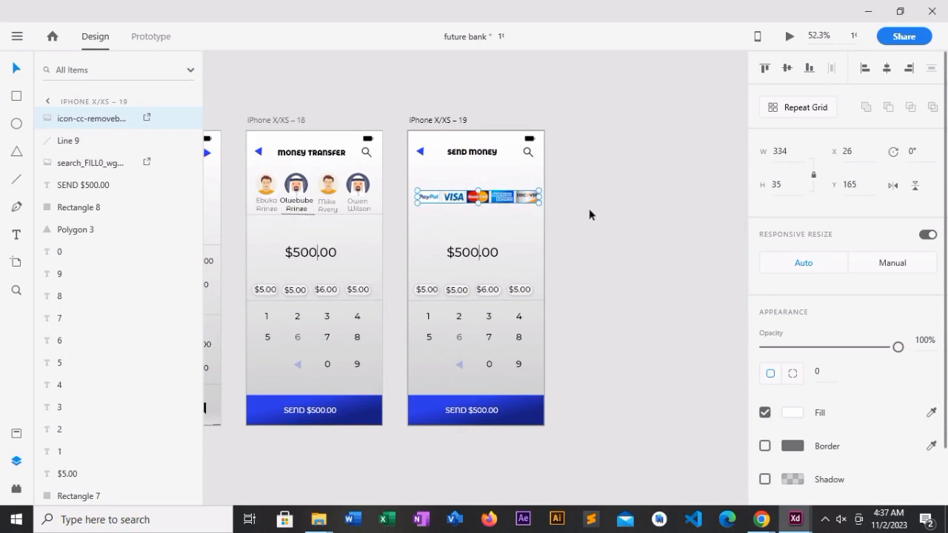
key("Left")
key("Left")
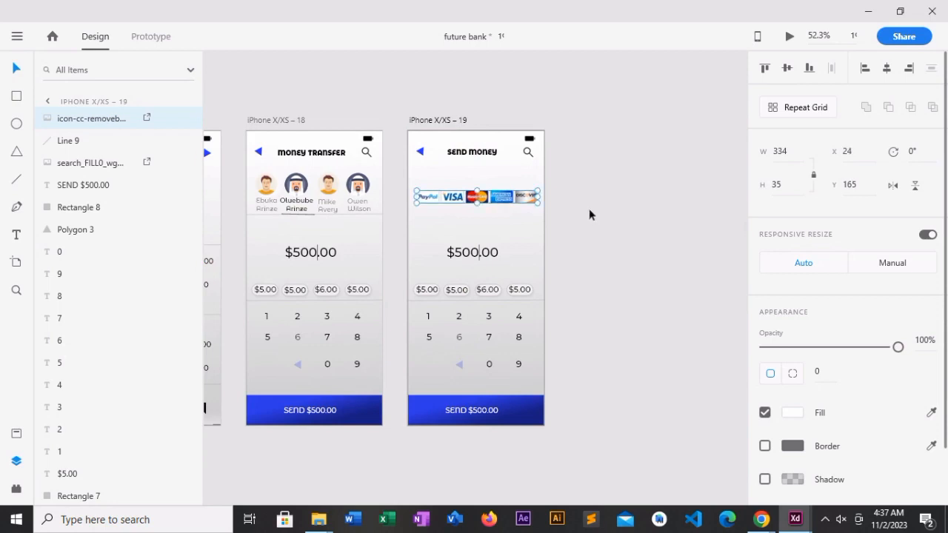
- Duplicate the SEND MONEY heading below the payment logos and turn the copy into a light grey Payment Processor caption
left_click(467, 153)
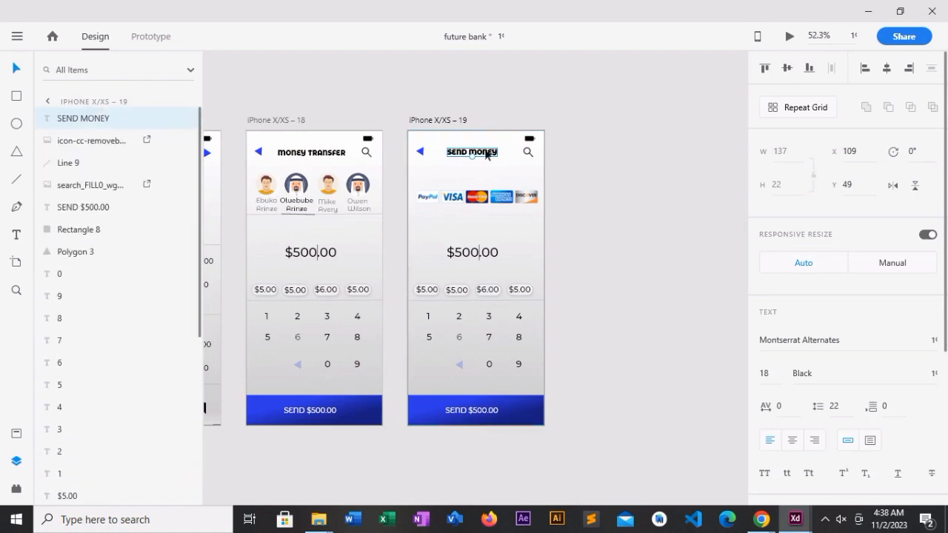
left_click_drag(484, 154, 462, 214)
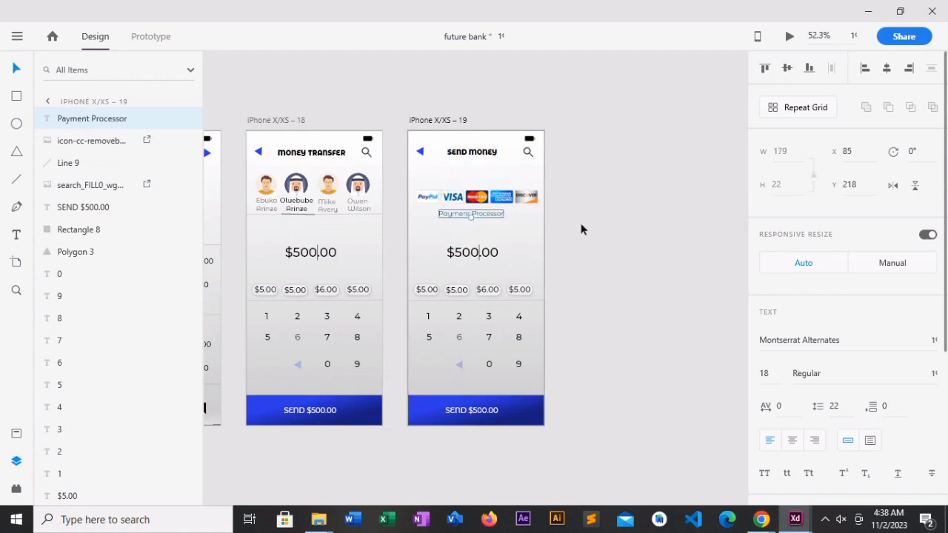
left_click(607, 229)
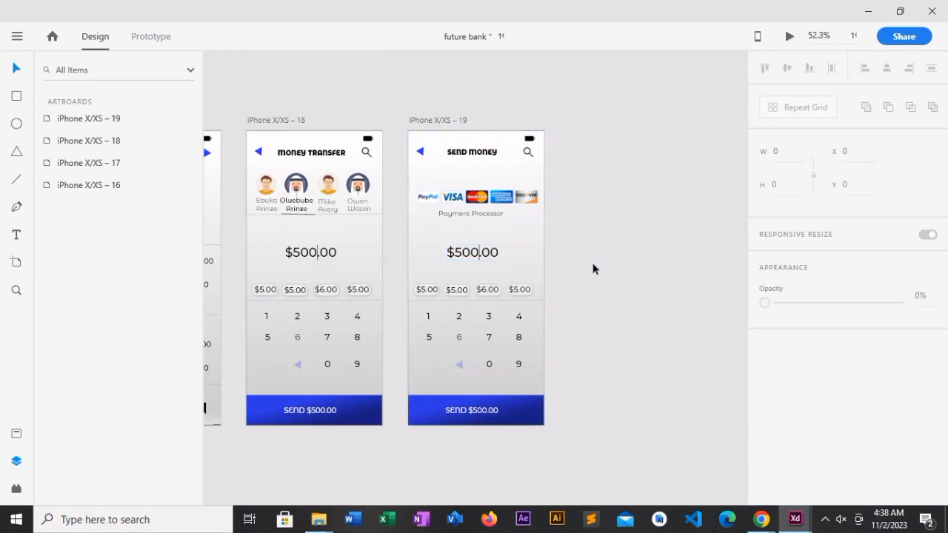
- Draw a pill-shaped rectangle about 139 by 54 with a corner radius of 27 on the pasteboard beside the Send Money artboard
left_click(492, 260)
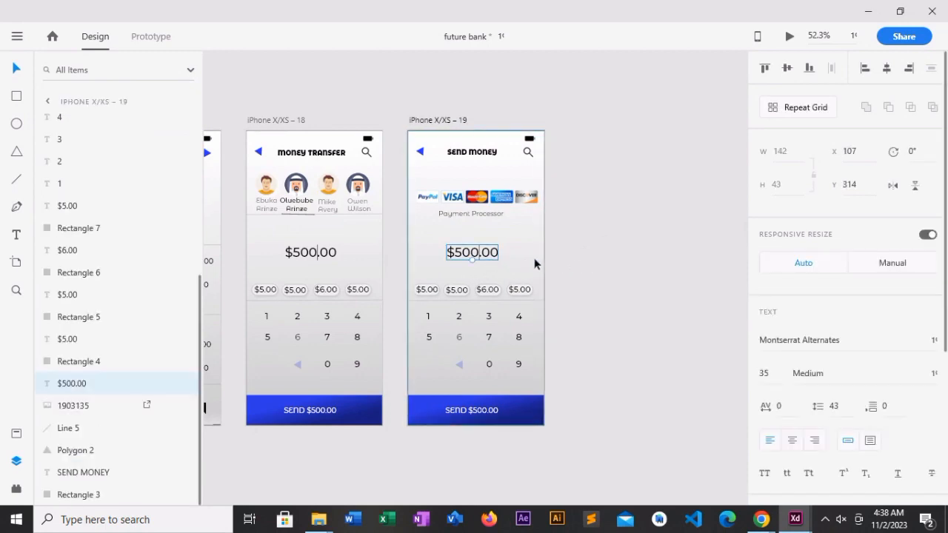
left_click(16, 96)
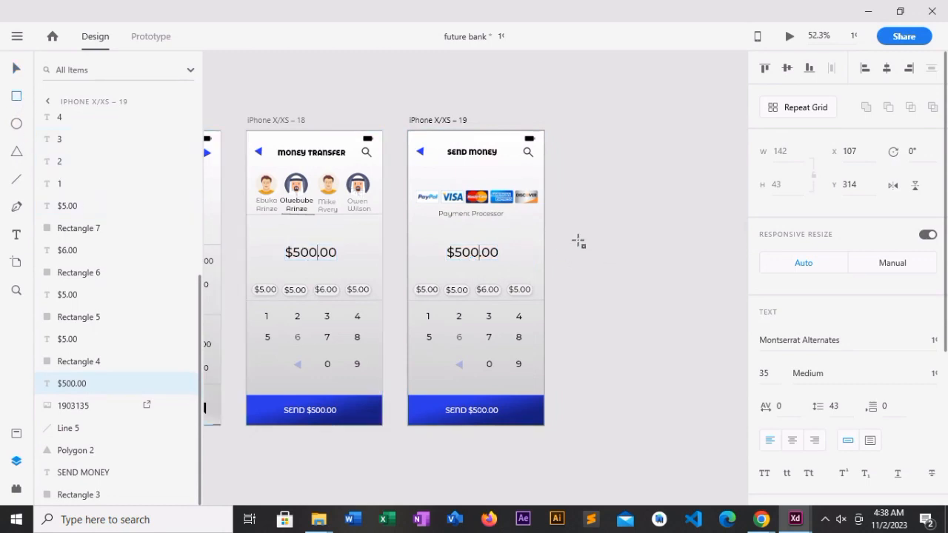
mouse_move(577, 240)
left_mouse_down()
mouse_move(652, 241)
mouse_move(652, 272)
mouse_move(618, 249)
mouse_move(627, 249)
mouse_move(608, 251)
left_mouse_up()
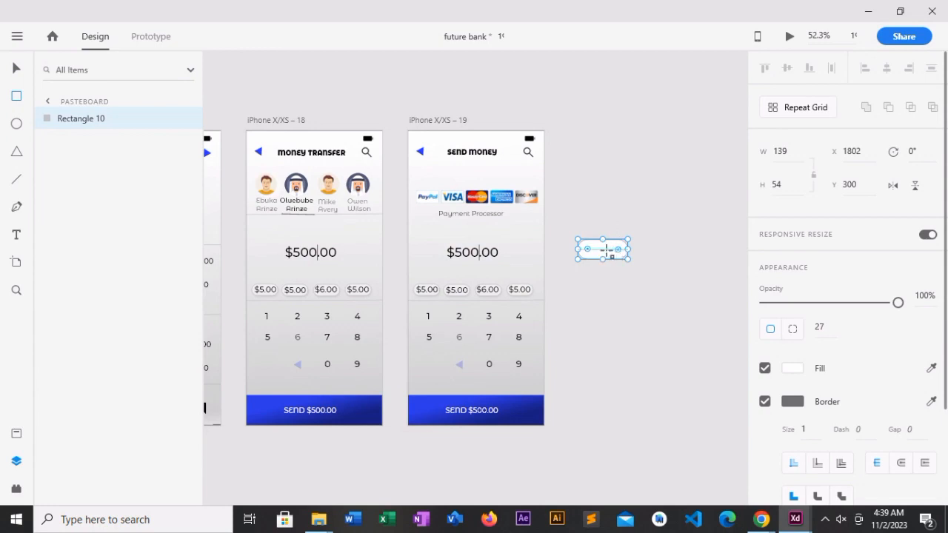
left_click_drag(607, 251, 533, 247)
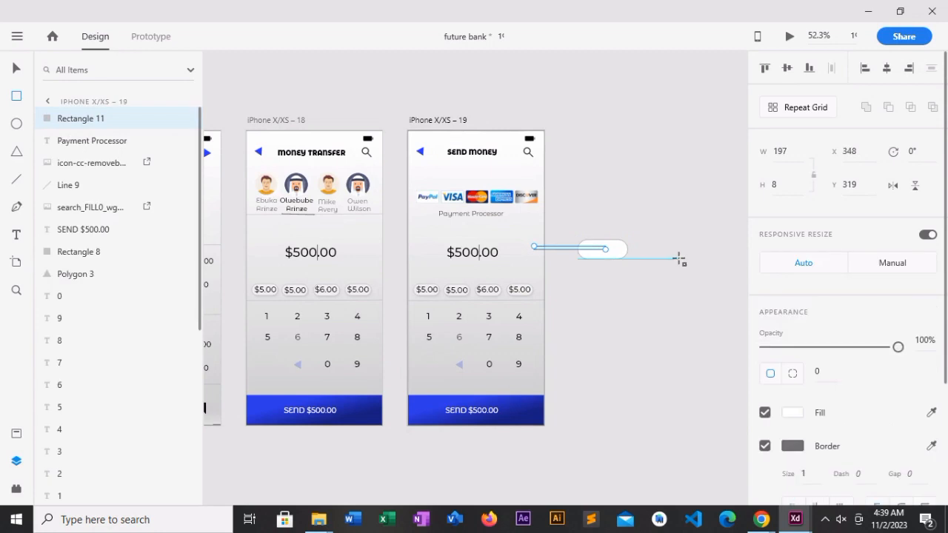
key("Delete")
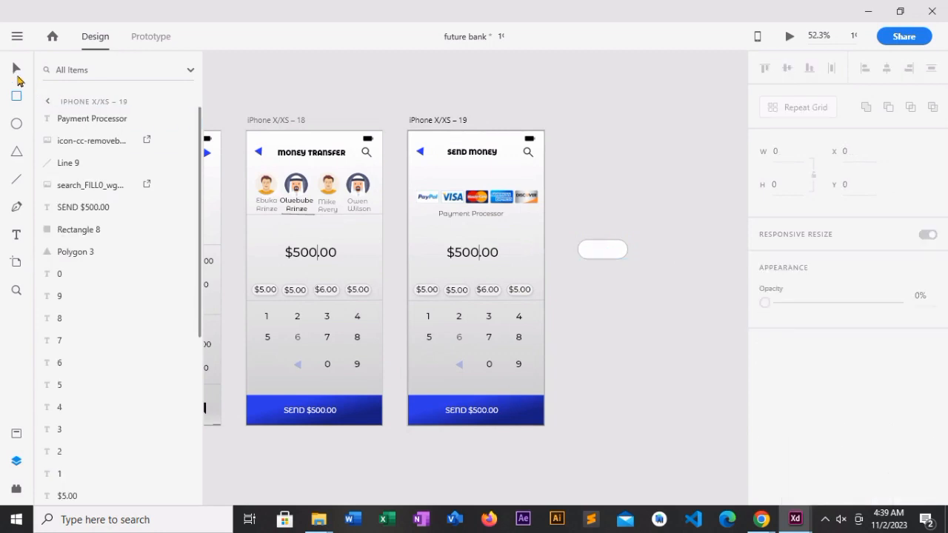
- Move the $500.00 amount out onto the pasteboard and put the pill in its place at about X 118, Y 292
left_click(457, 252)
left_click_drag(470, 254, 590, 204)
left_click_drag(609, 247, 482, 245)
left_click(585, 202)
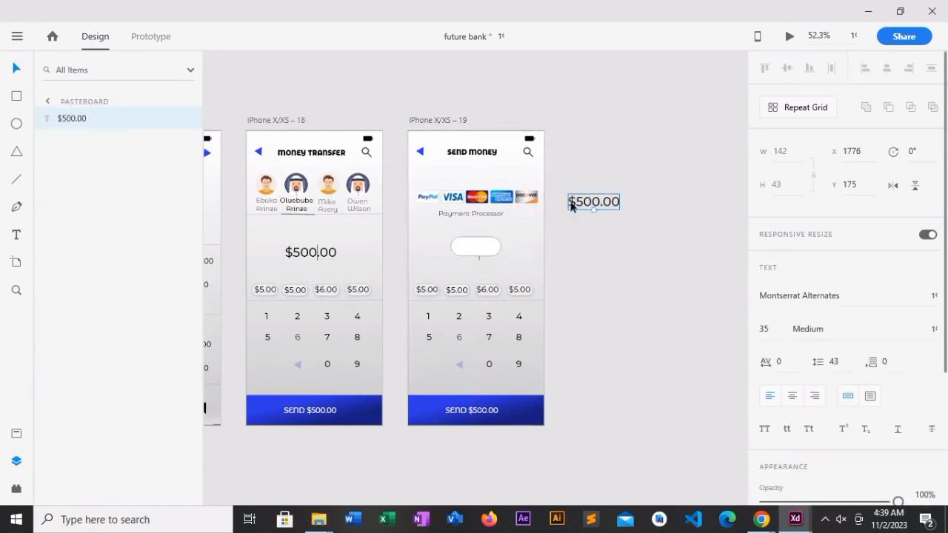
- Remove the pill's border, fill it blue, and place the $500.00 amount on it in white
left_click(476, 247)
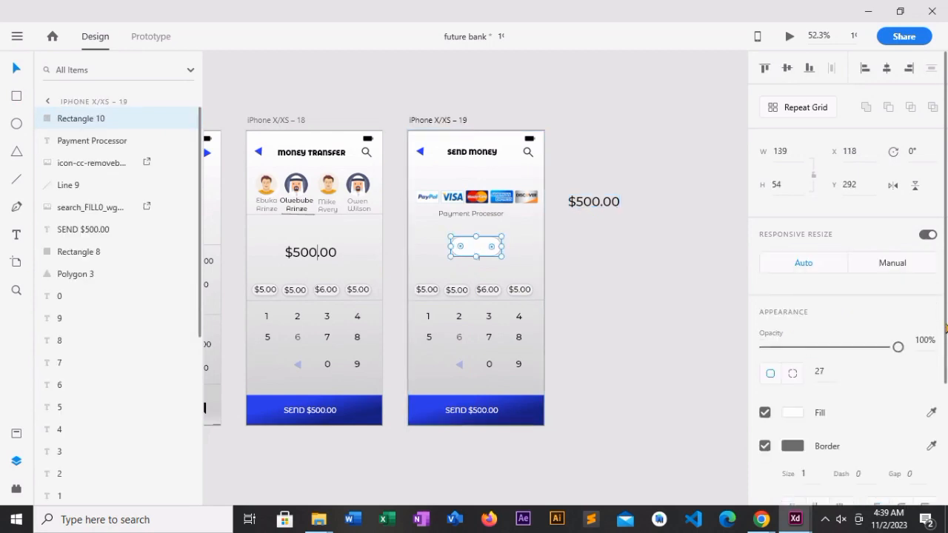
scroll(873, 356, "down", 2)
left_click(764, 366)
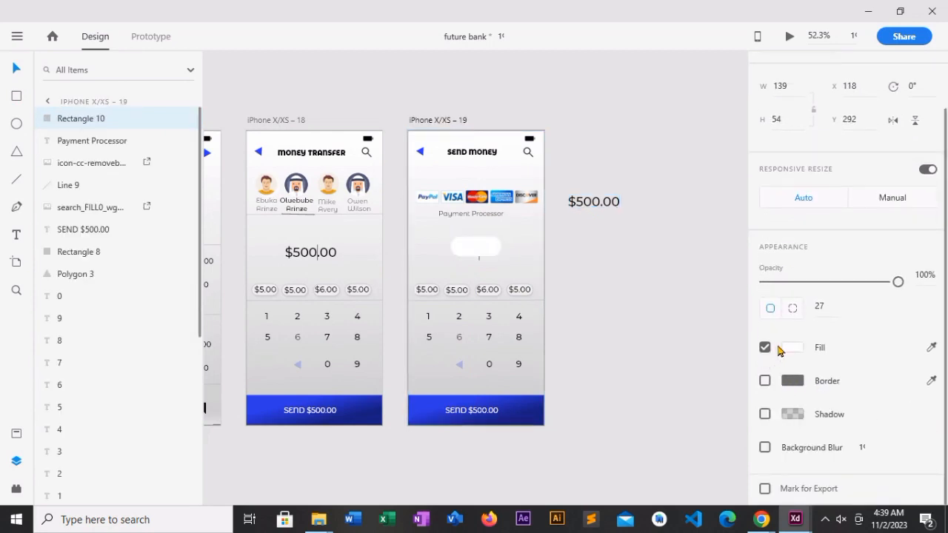
left_click(792, 348)
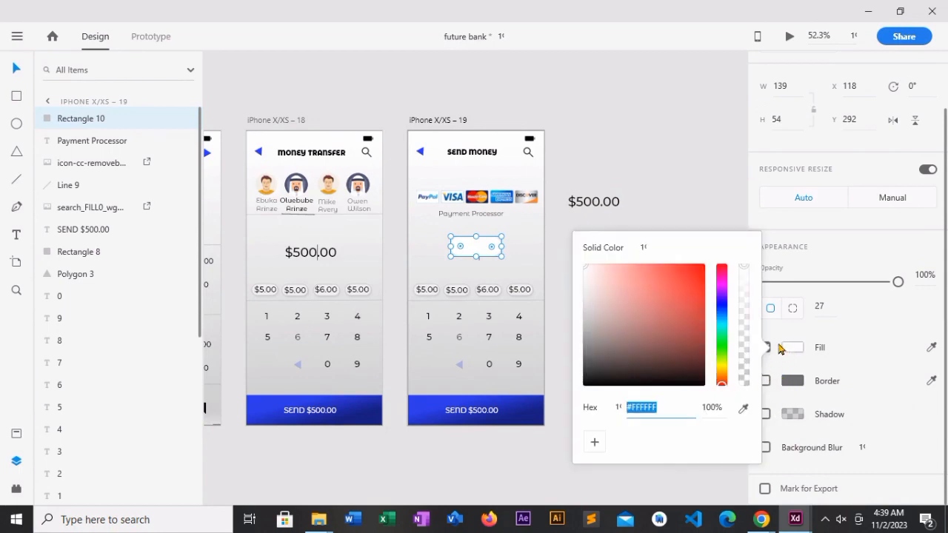
left_click(844, 322)
left_click(763, 380)
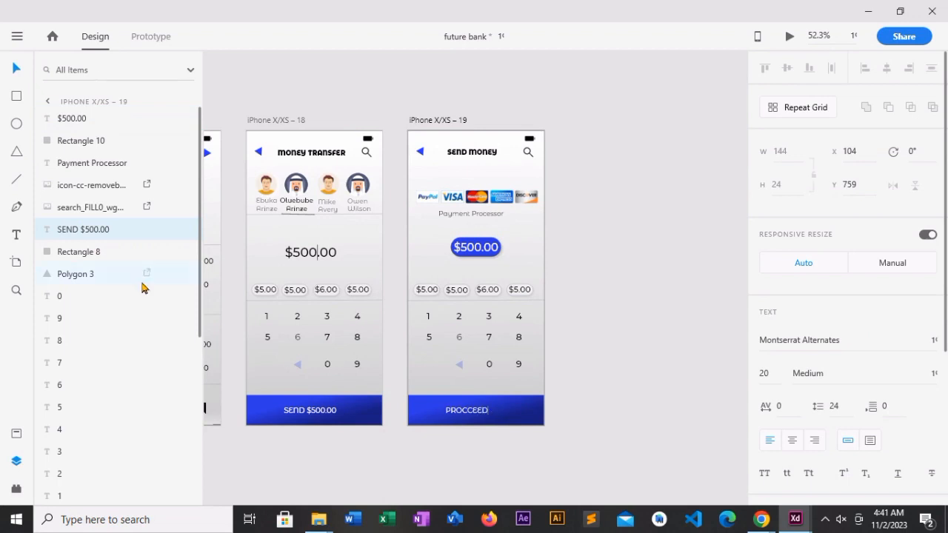
- Finish relabelling the Send Money artboard's bottom button as PROCCEED and nudge the label to X 116 to centre it
left_click(20, 72)
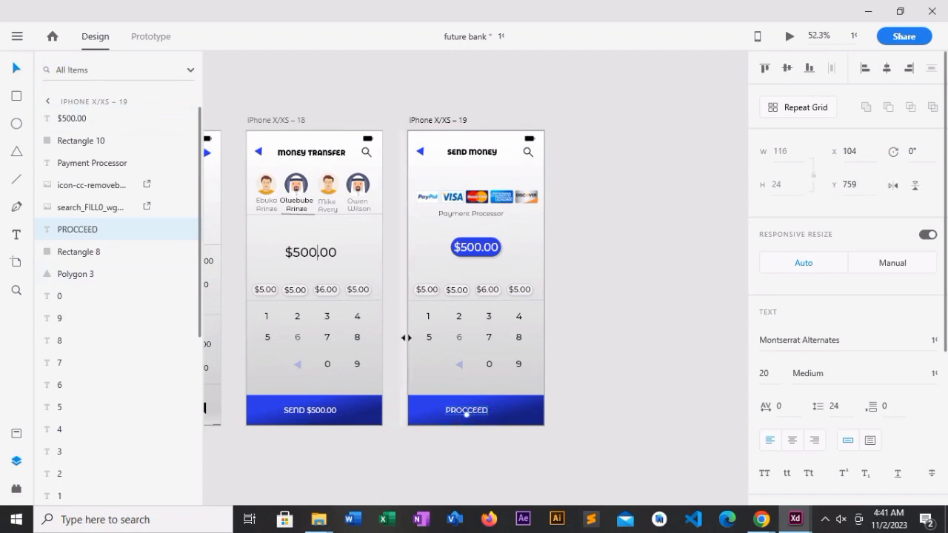
key("Right")
key("Right")
key("Right")
key("Right")
key("Right")
key("Right")
key("Right")
key("Right")
key("Right")
key("Right")
key("Right")
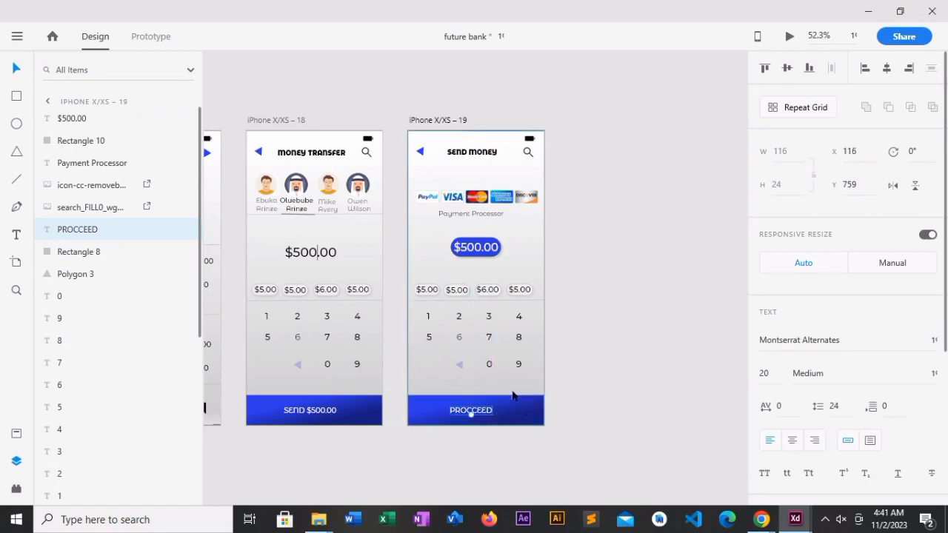
left_click(585, 309)
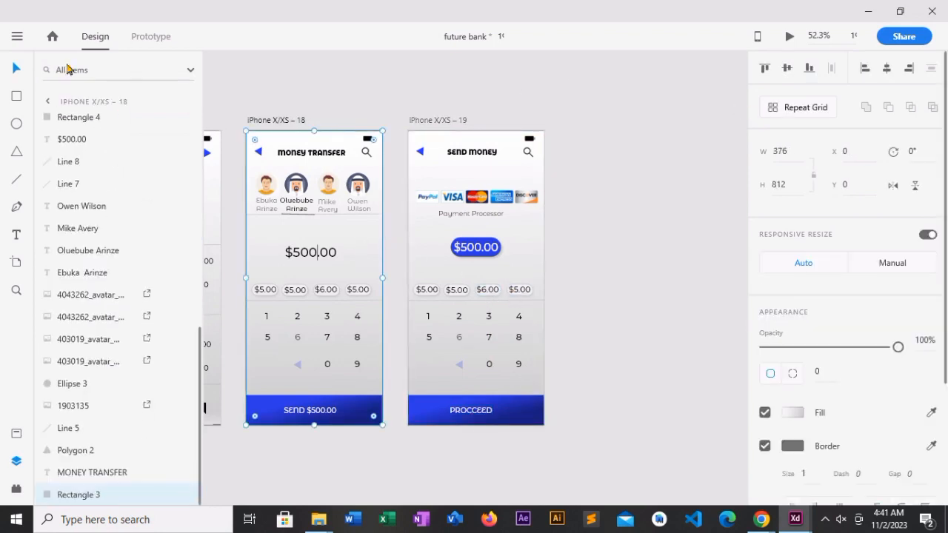
- Link the money transfer screen's background to the Send Money artboard with a tap transition, Slide Right, Ease Out, 1 s
left_click(134, 41)
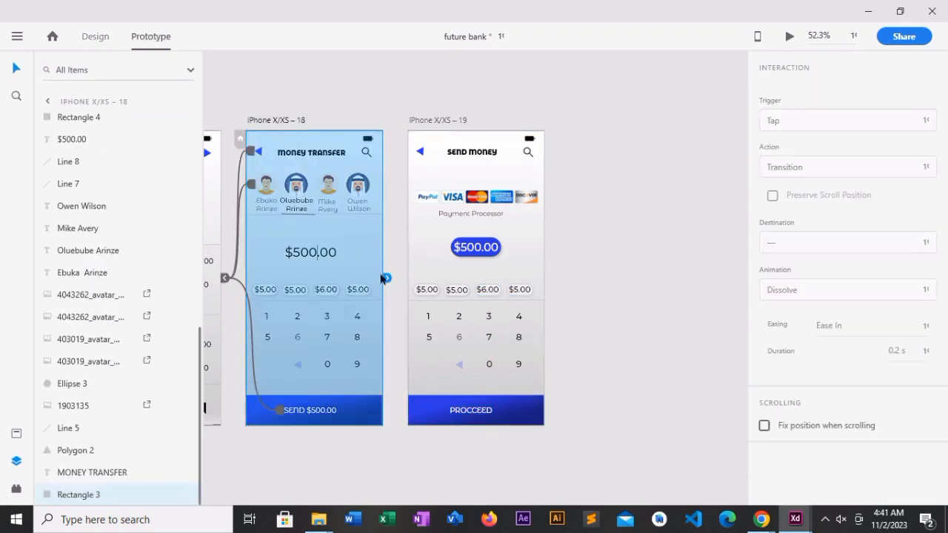
left_click_drag(385, 278, 415, 204)
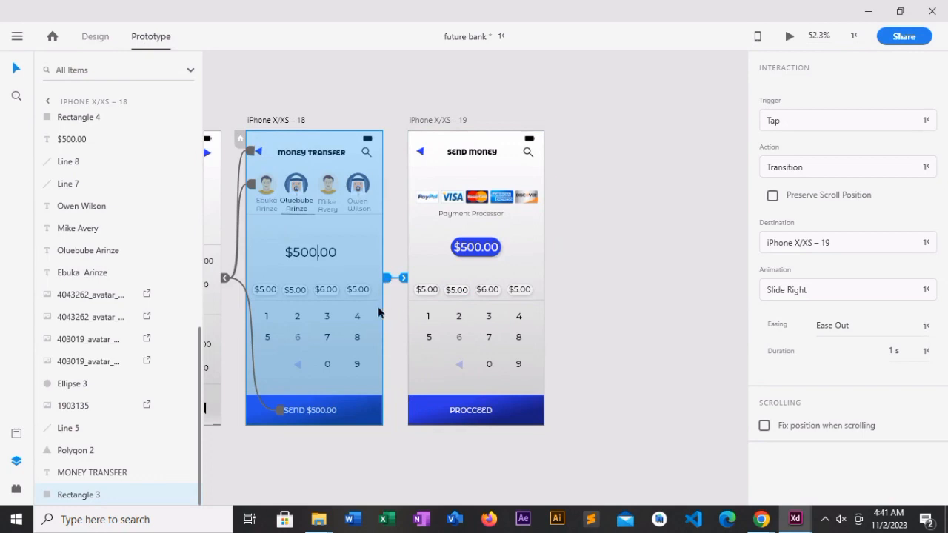
left_click(489, 411)
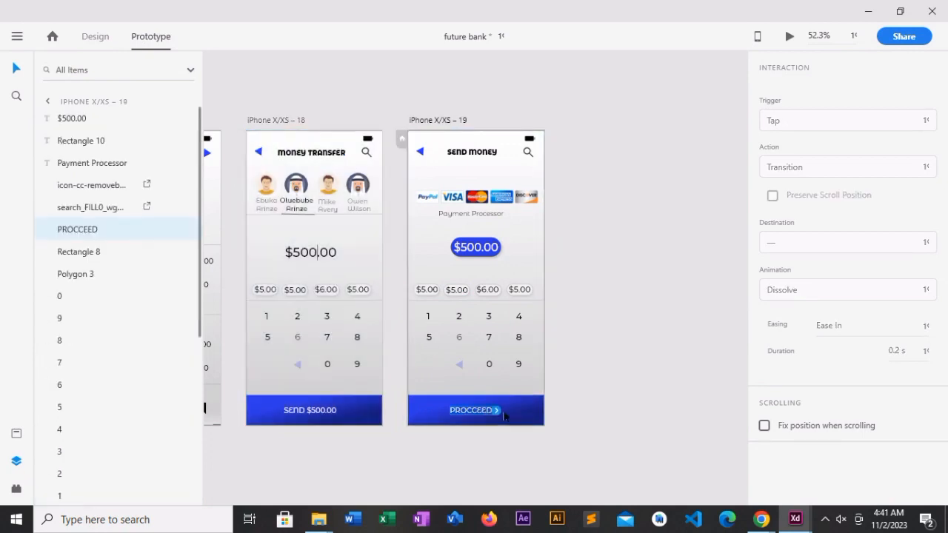
left_click(378, 310)
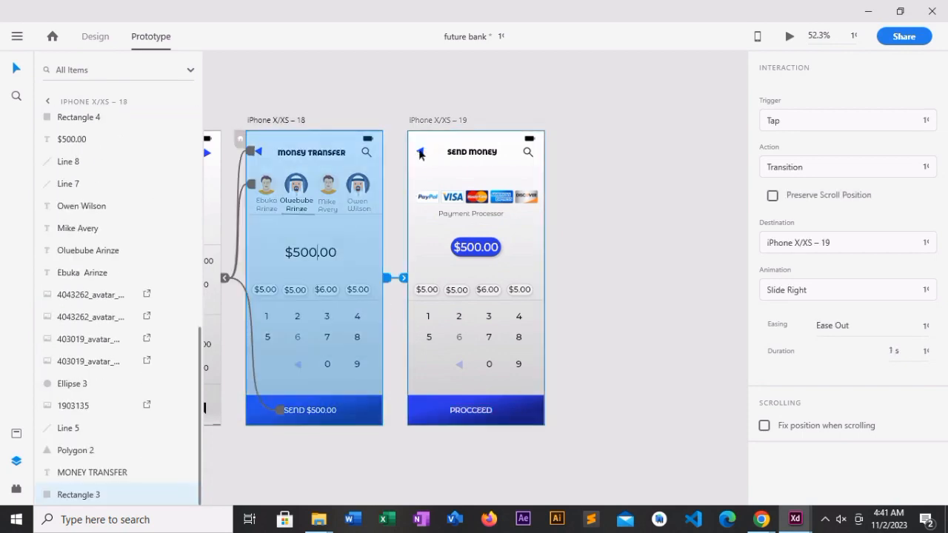
- Link the Send Money back arrow to artboard iPhone X/XS – 18 with a tap transition, Slide Right, Ease Out, 1 s
left_click_drag(419, 153, 382, 176)
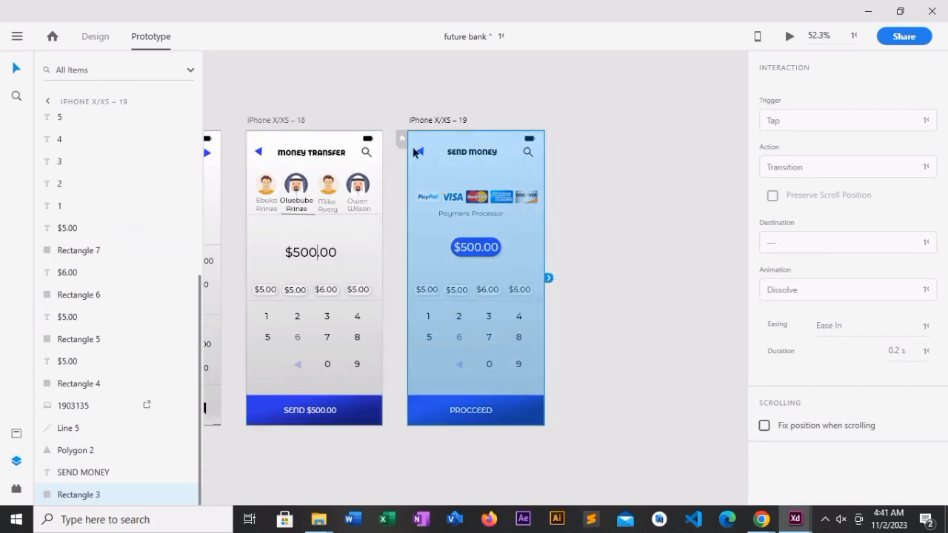
left_click(399, 197)
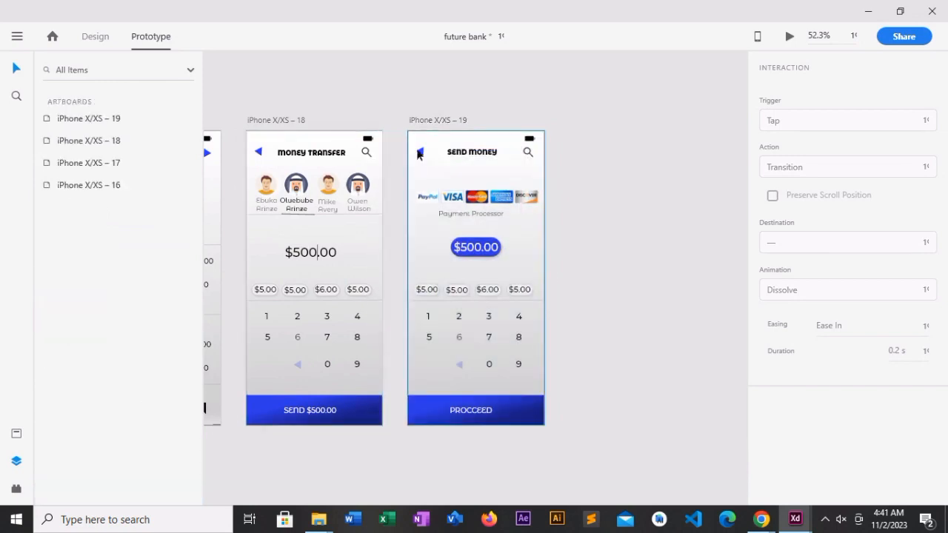
left_click(419, 154)
left_click(424, 158)
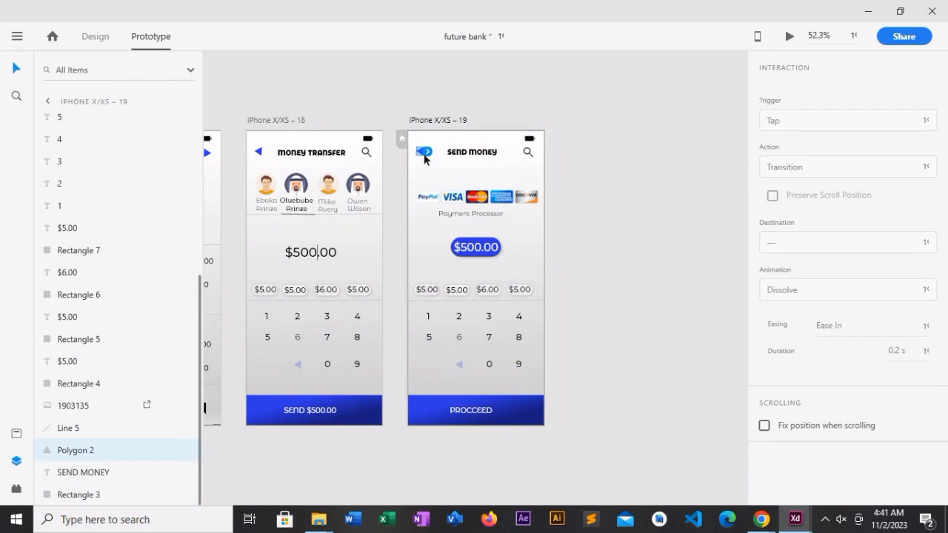
left_click_drag(426, 154, 385, 225)
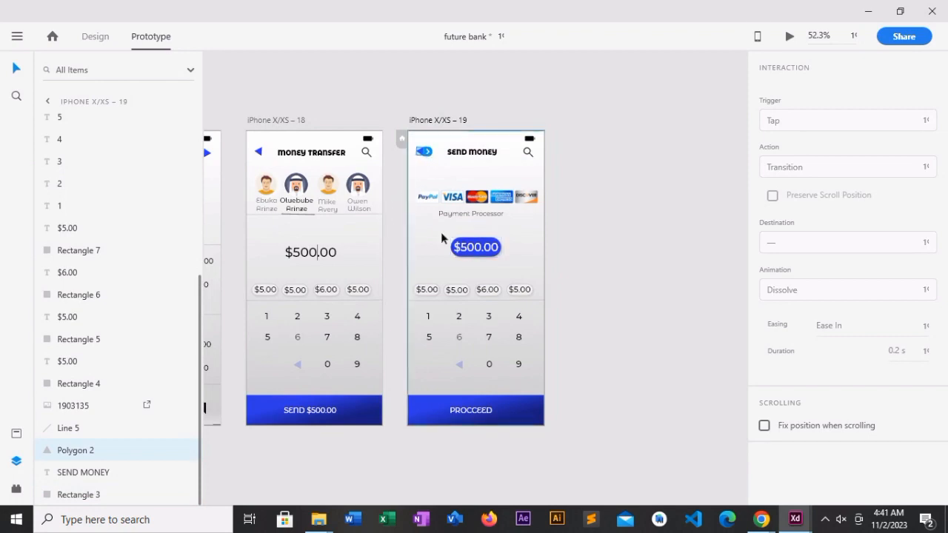
left_click(427, 152)
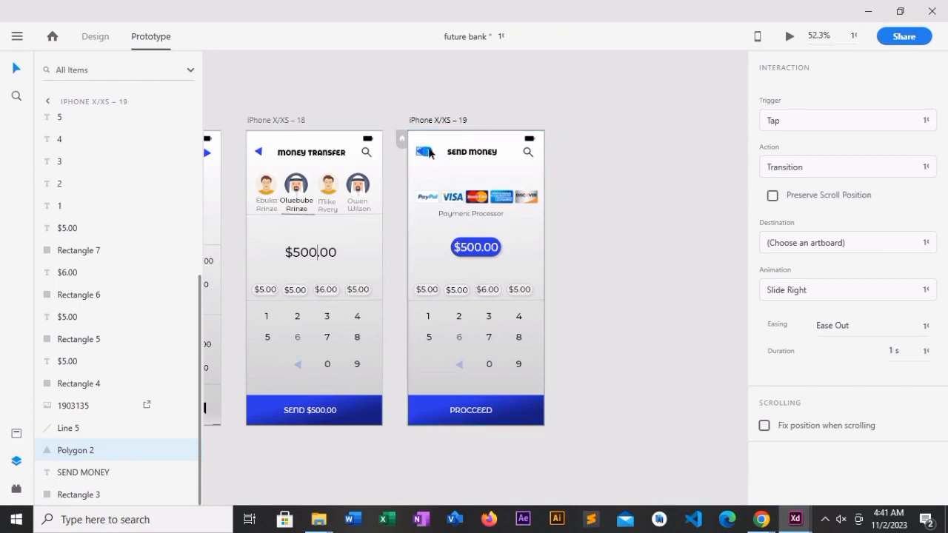
left_click_drag(428, 153, 379, 231)
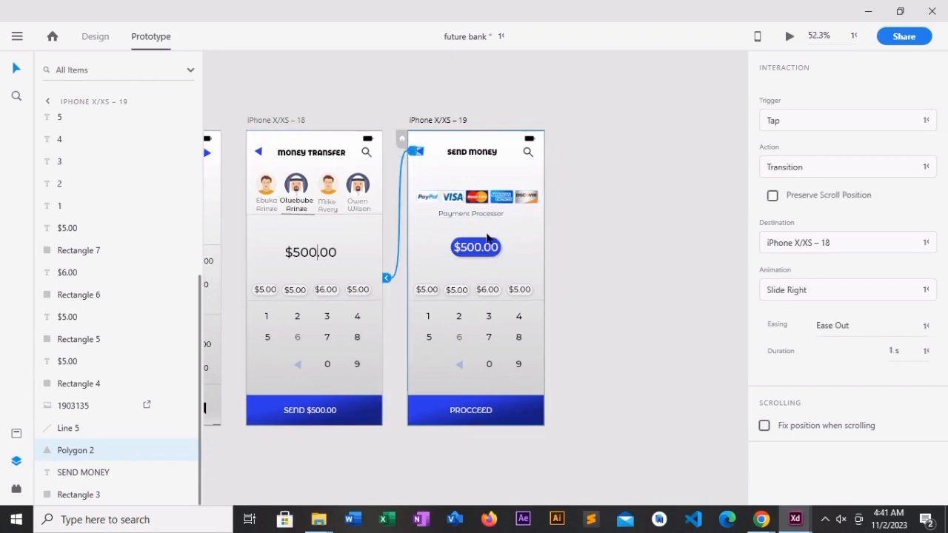
- Duplicate the blue splash artboard iPhone X/XS – 16 so the copy sits after the Send Money artboard
left_click(486, 418)
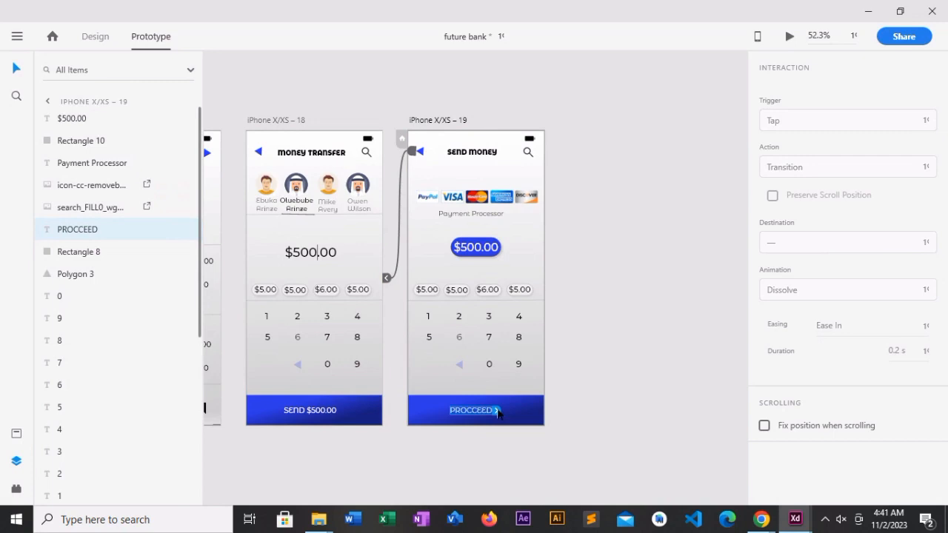
left_click_drag(496, 418, 550, 399)
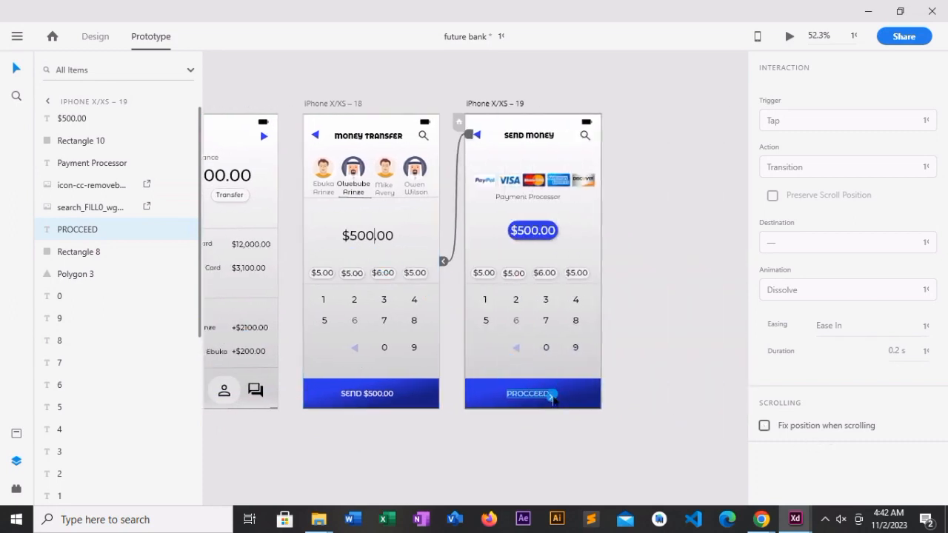
left_click_drag(421, 435, 129, 407)
left_click(345, 129)
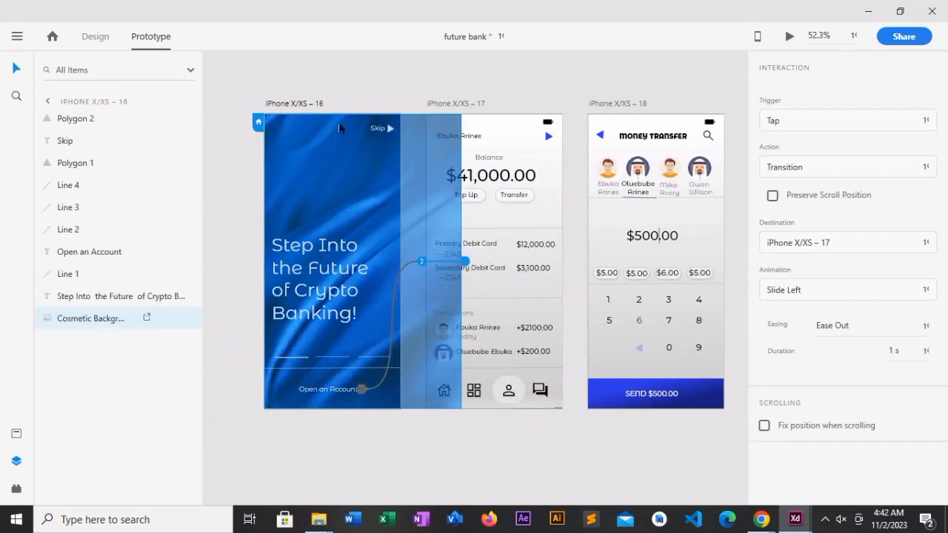
right_click(307, 101)
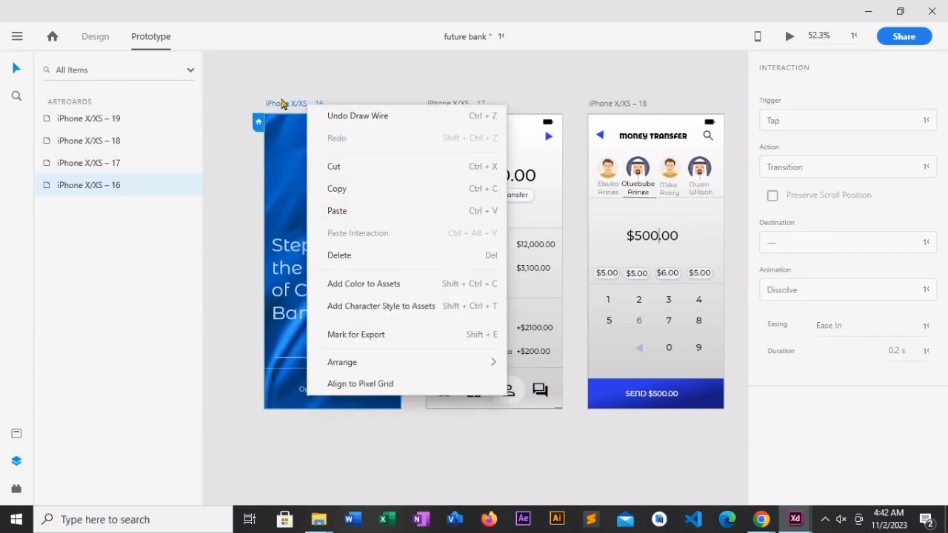
left_click(299, 114)
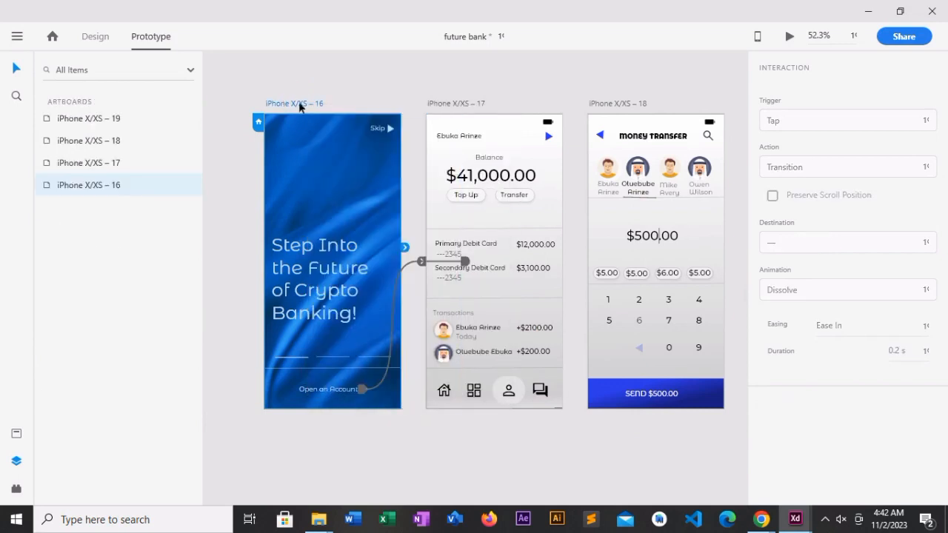
right_click(299, 106)
left_click(253, 152)
right_click(94, 188)
left_click(150, 273)
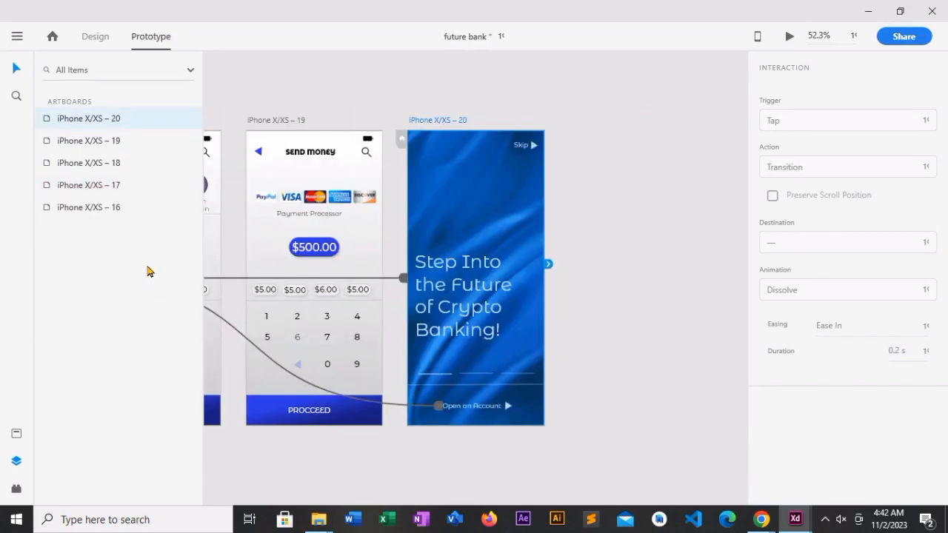
- Delete the Skip label from the duplicated splash artboard
left_click(471, 224)
left_click(477, 260)
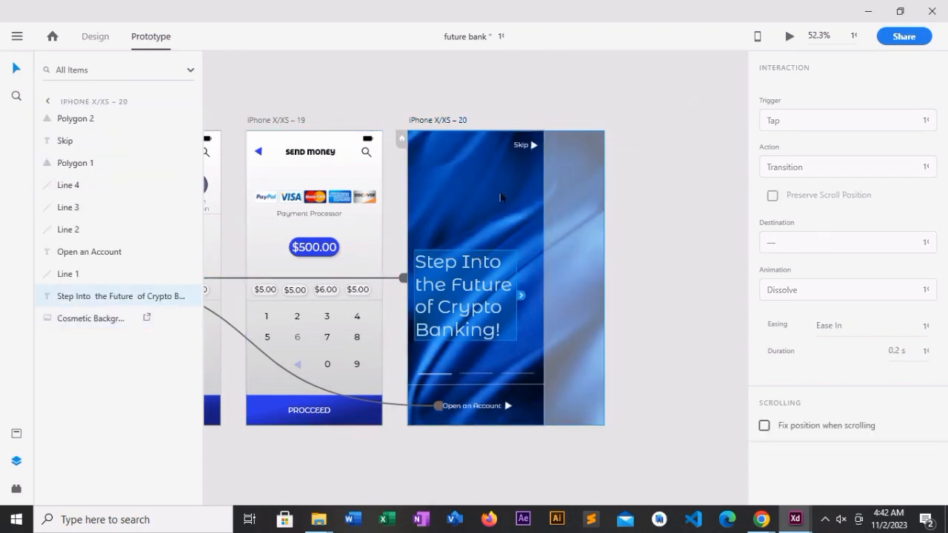
left_click(524, 147)
key("Delete")
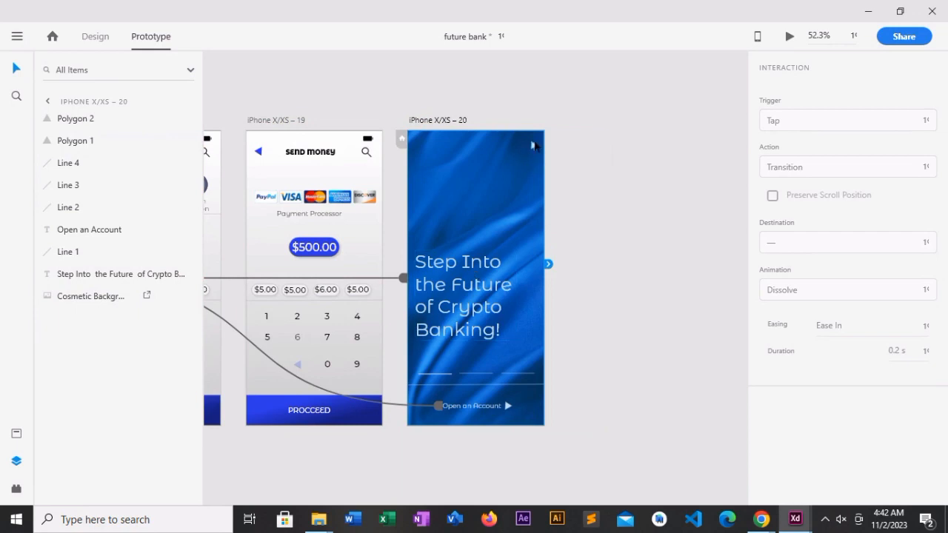
- Replace the headline on artboard iPhone X/XS – 20 with THANK YOU FOR BANKING WITH US
left_click(475, 276)
left_click(479, 299)
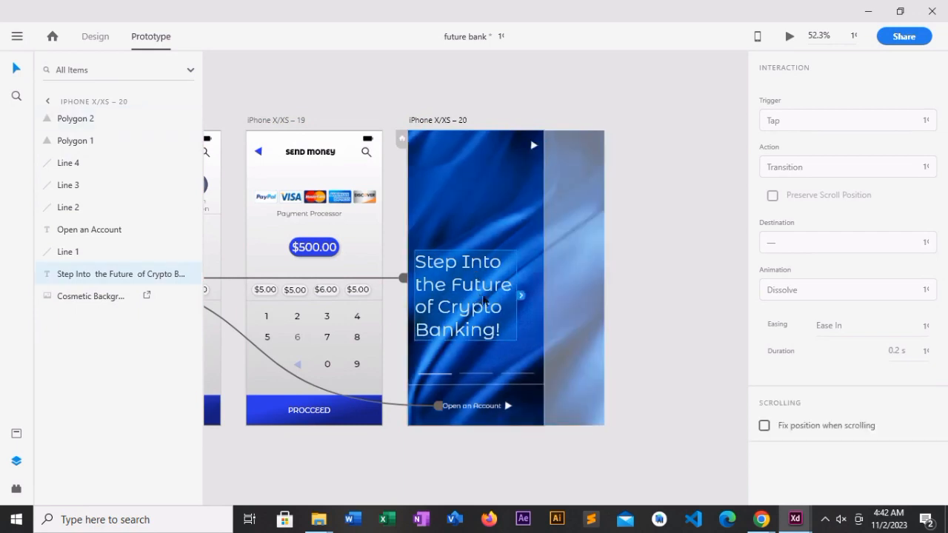
double_click(482, 299)
key("BackSpace")
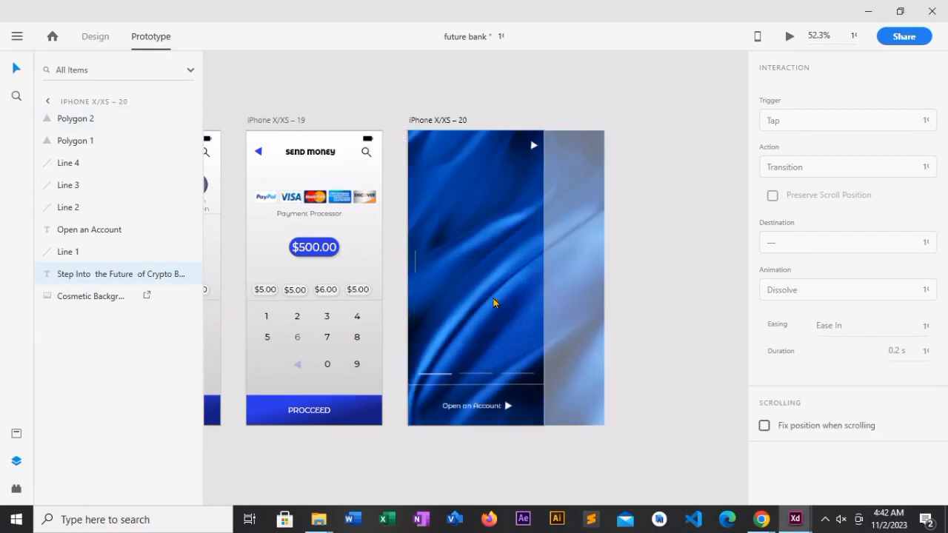
type("THANK")
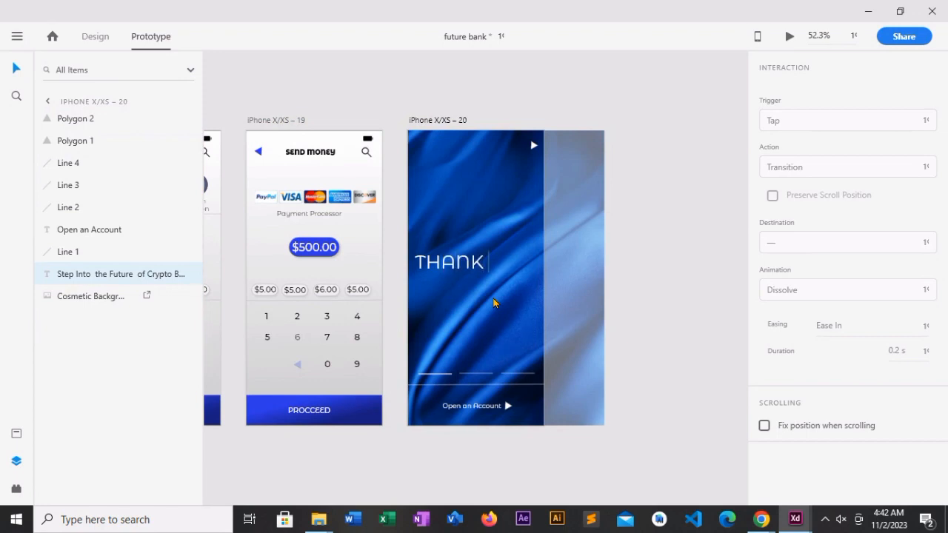
type(" YOU FOR BA")
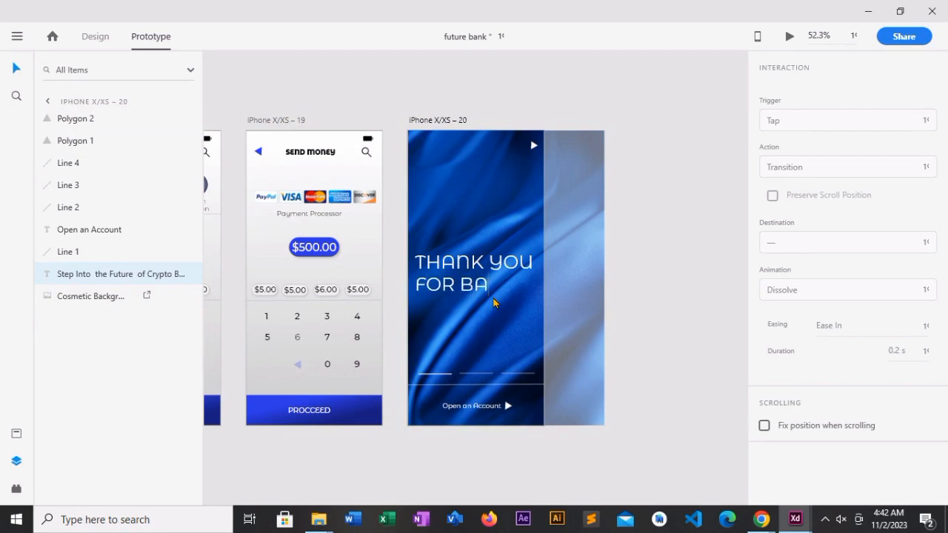
type("NKING")
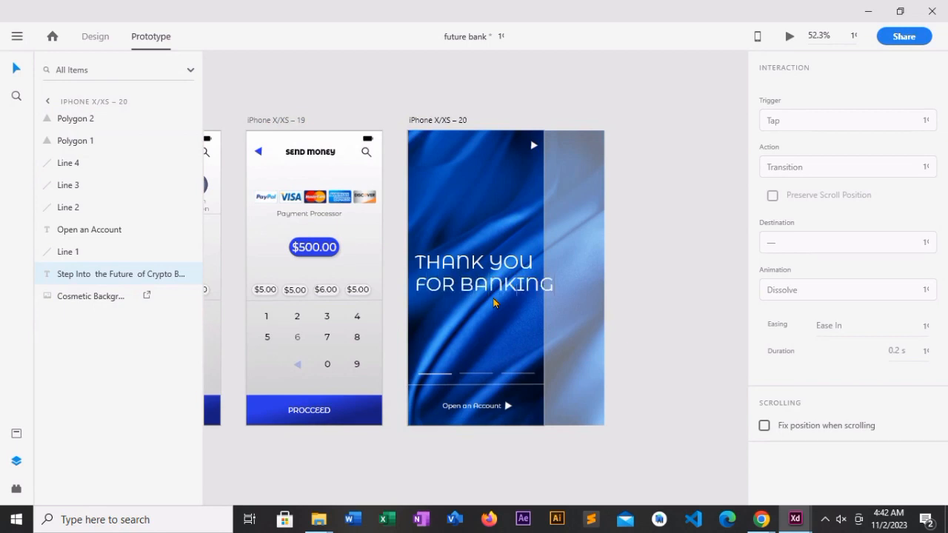
key("Return")
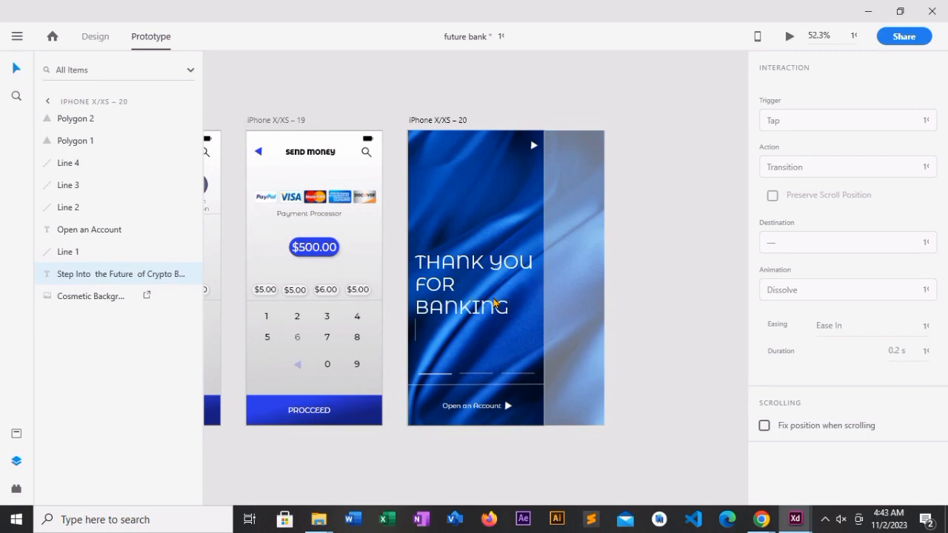
type("WITH US")
- Rewrite the headline's wording after THANK YOU in mixed case as "For Banking With us."
key("BackSpace")
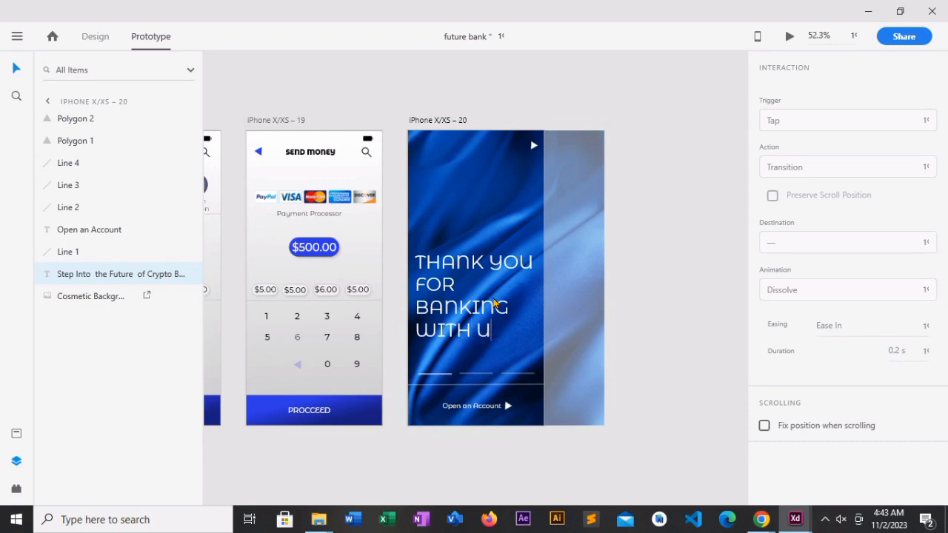
key("BackSpace")
key("BackSpace")
key("BackSpace")
key("BackSpace")
key("BackSpace")
key("BackSpace")
key("BackSpace")
key("BackSpace")
key("BackSpace")
key("BackSpace")
key("BackSpace")
key("BackSpace")
key("BackSpace")
key("BackSpace")
key("BackSpace")
key("BackSpace")
key("BackSpace")
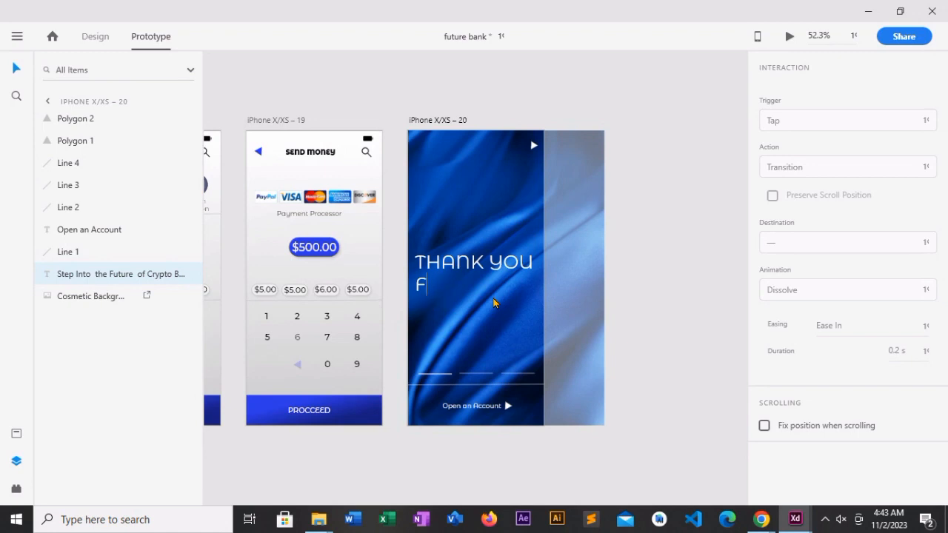
type("or Banking ")
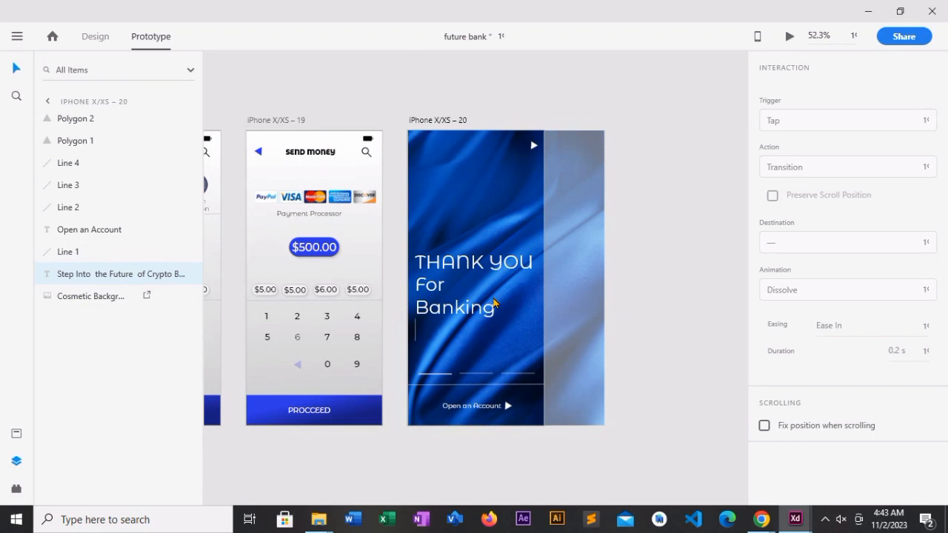
type("With us.")
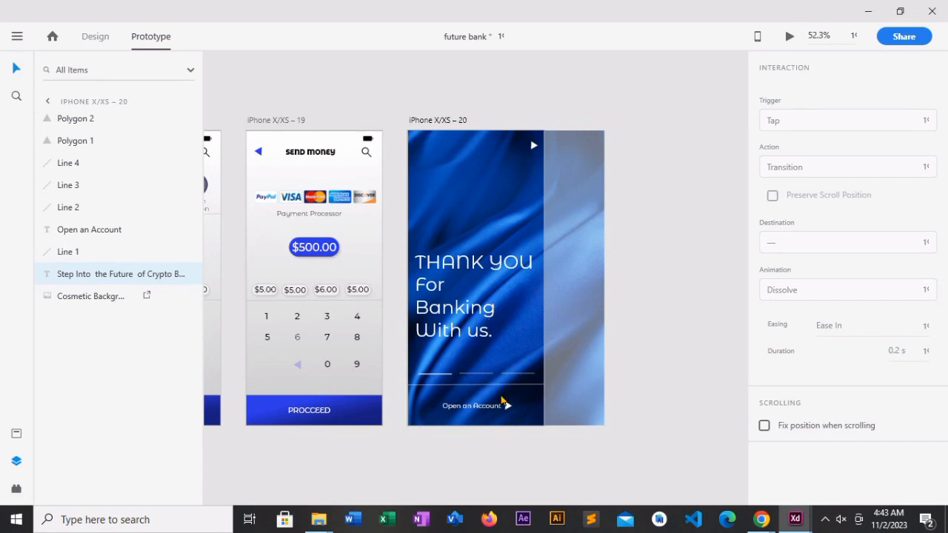
key("Escape")
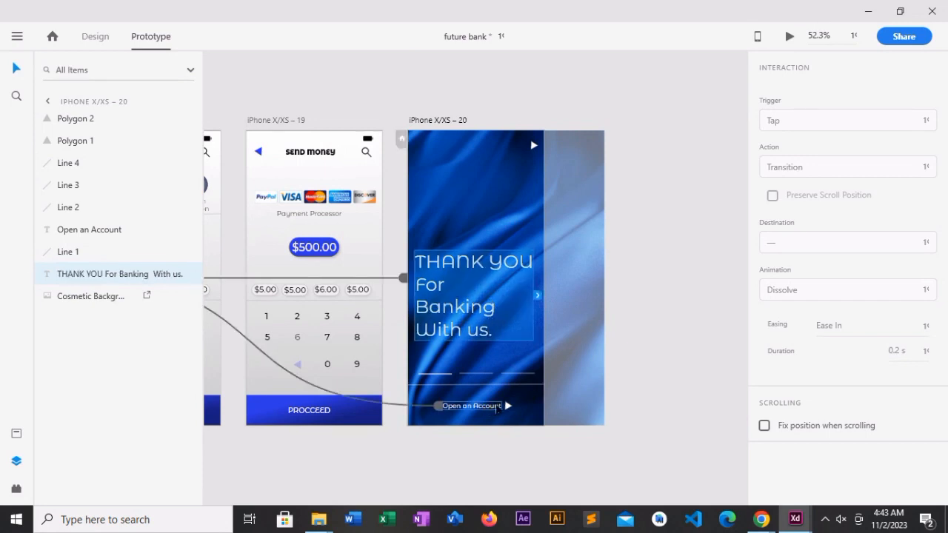
- Change the Open an Account label on artboard iPhone X/XS – 20 to Call Again
left_click(496, 407)
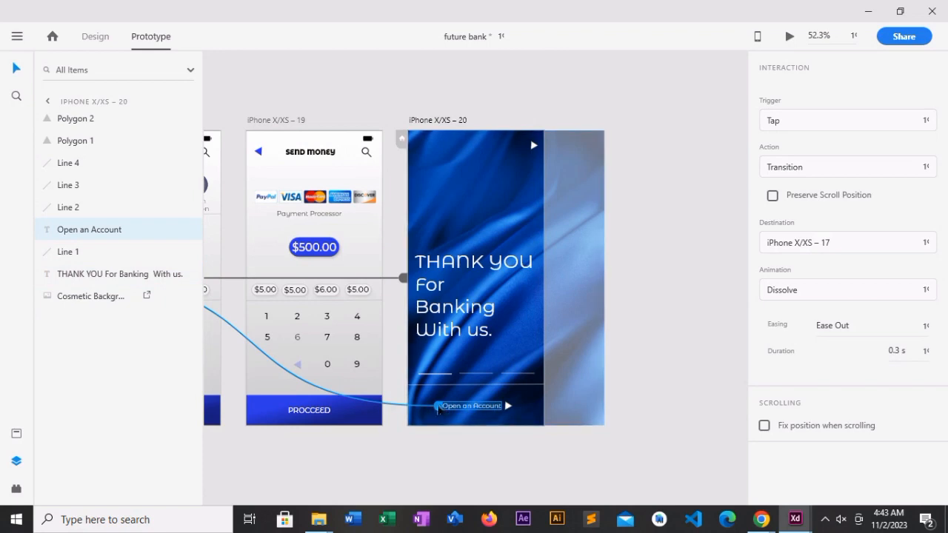
left_click(95, 38)
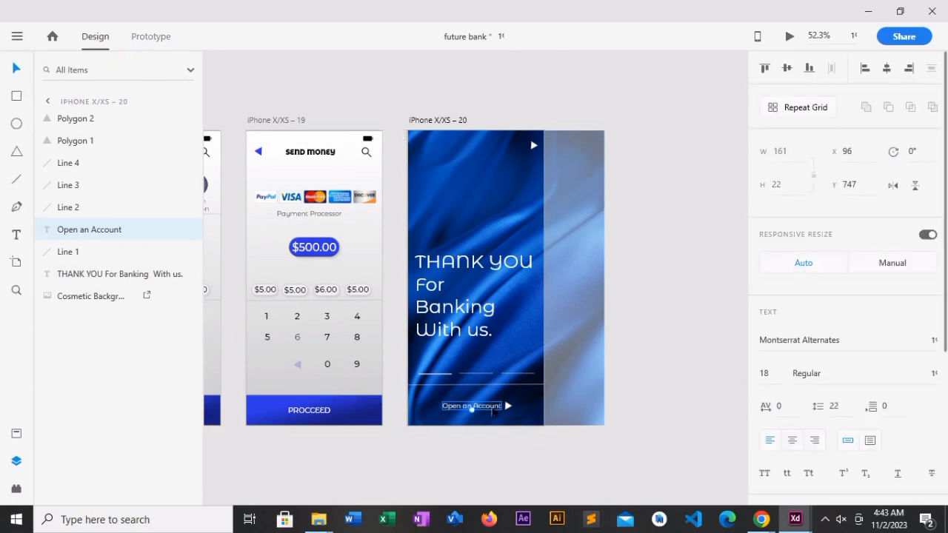
double_click(492, 409)
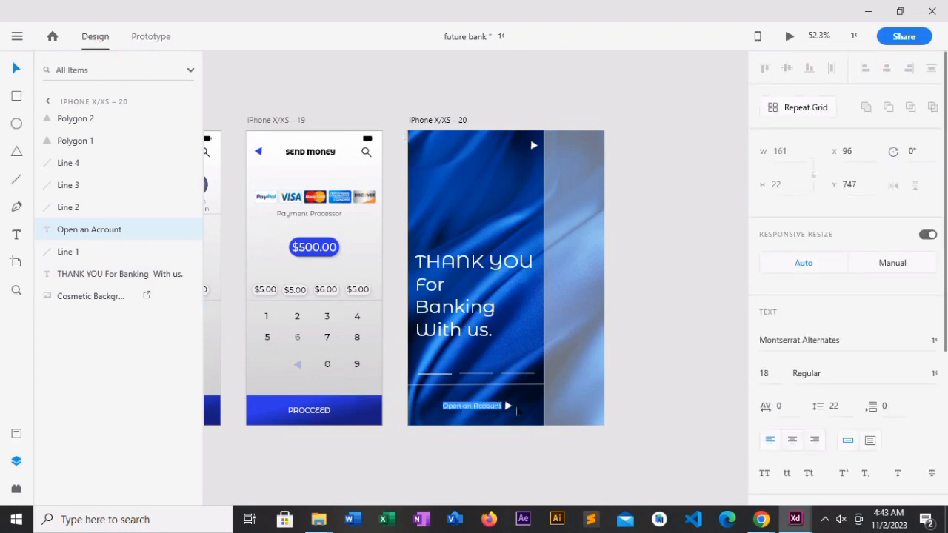
key("BackSpace")
key("Escape")
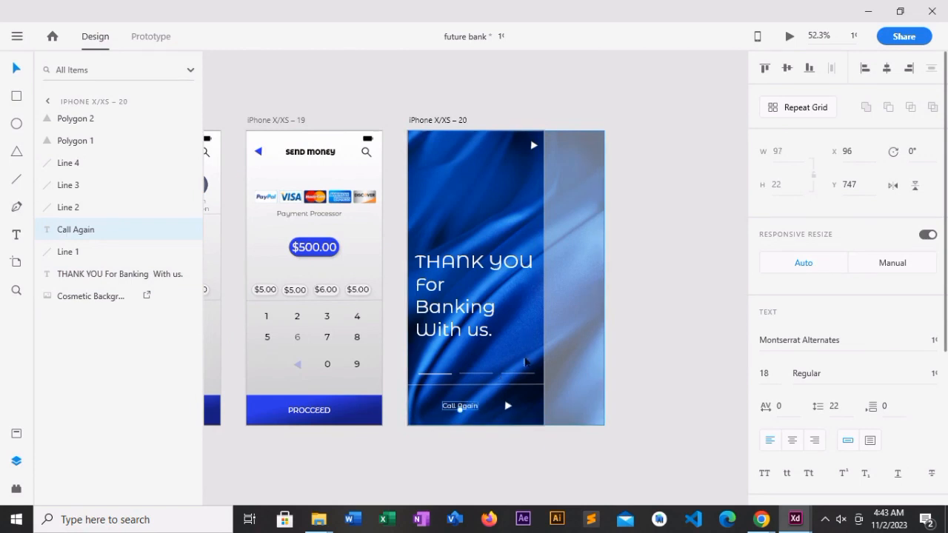
- Delete the three short progress lines above the divider on the thank-you artboard
left_click(517, 374)
key("Delete")
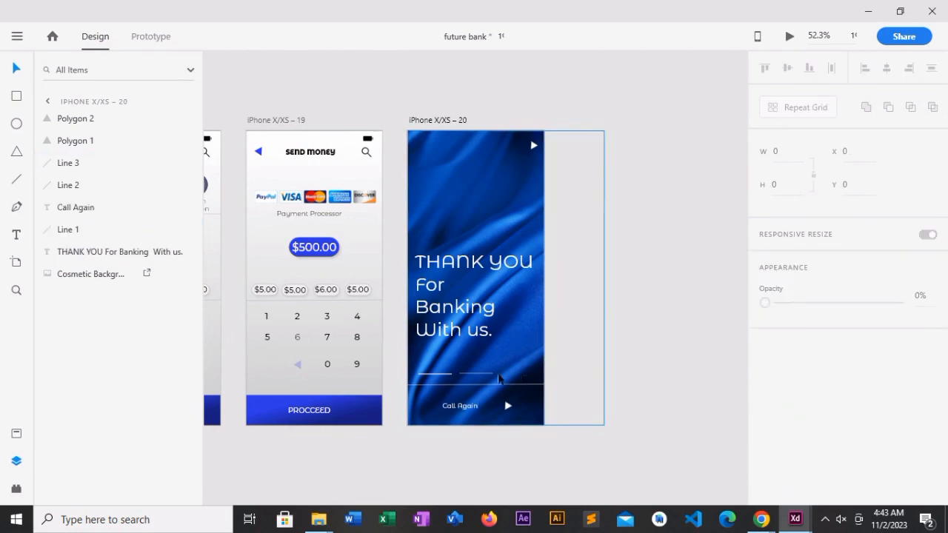
left_click(487, 375)
key("Delete")
left_click(439, 375)
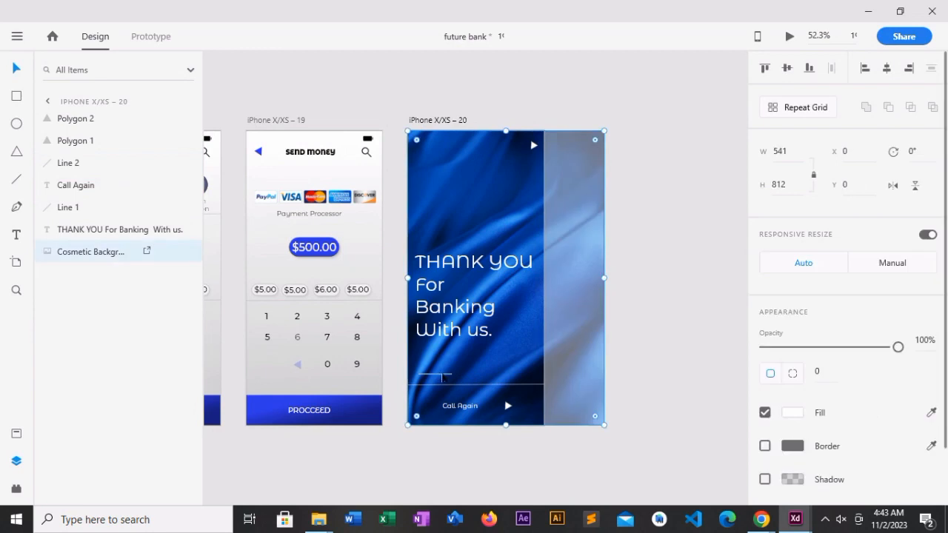
left_click(444, 378)
key("Delete")
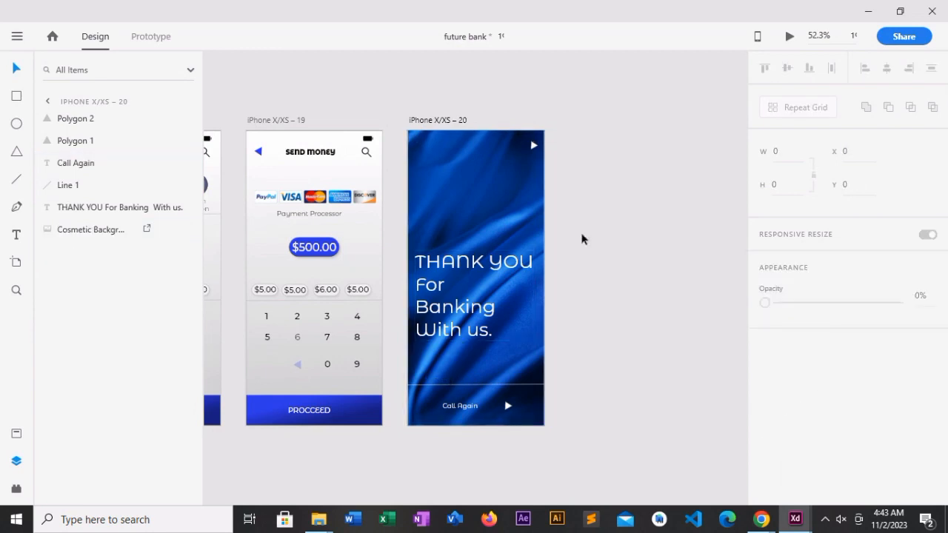
left_click(532, 185)
left_click(703, 261)
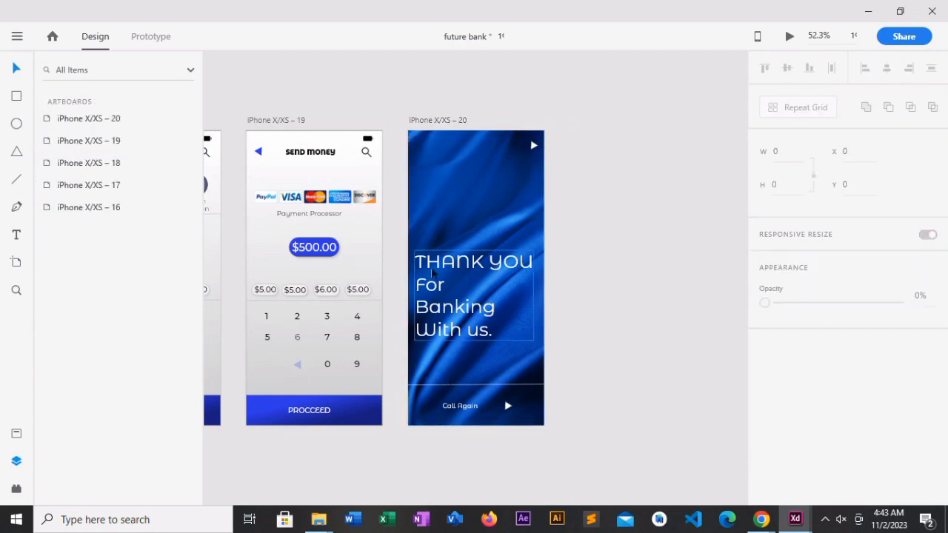
- Link the Send Money screen's background to artboard iPhone X/XS – 20 in the prototype
left_click(367, 245)
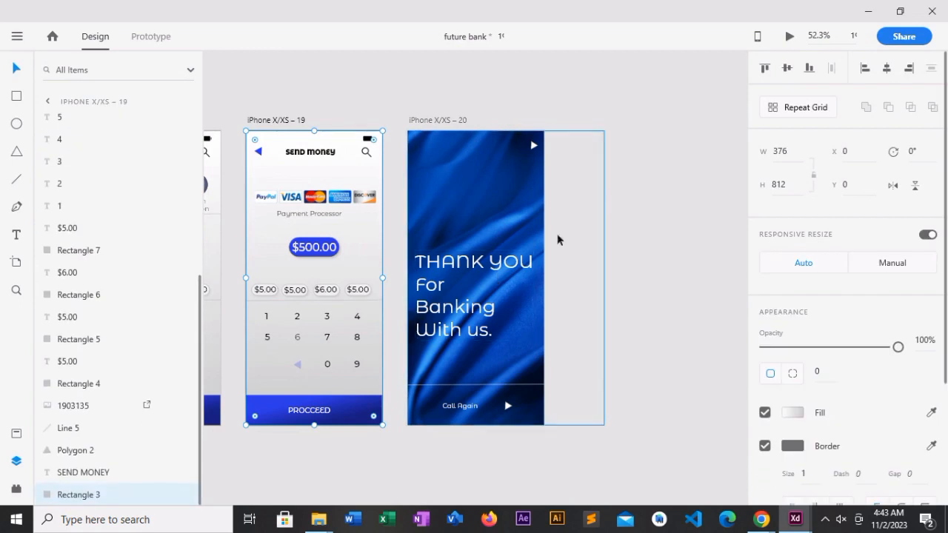
left_click(153, 37)
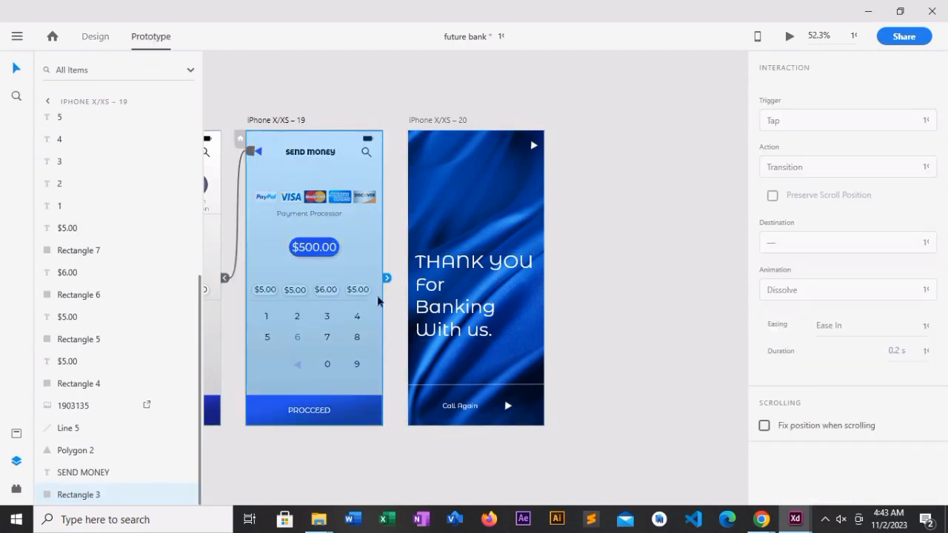
left_click_drag(386, 279, 408, 280)
left_click(504, 370)
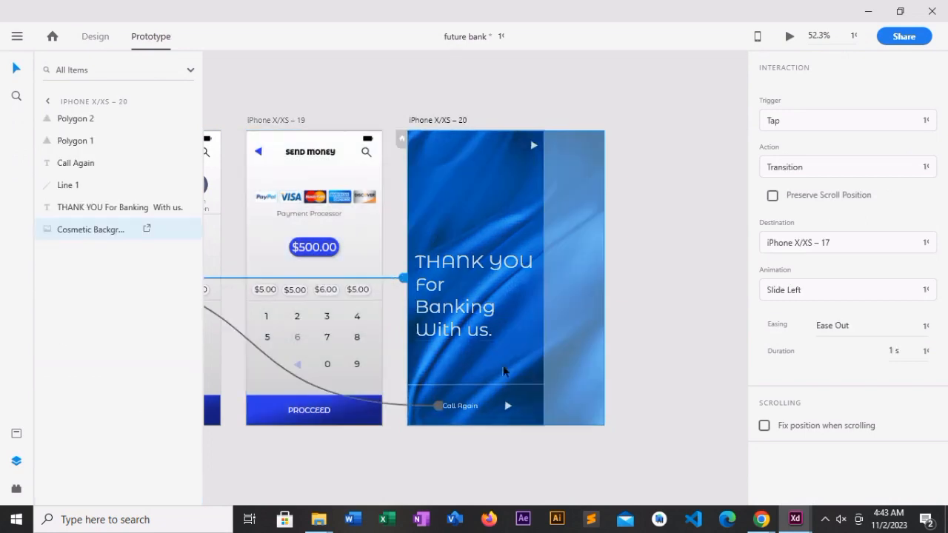
left_click(437, 407)
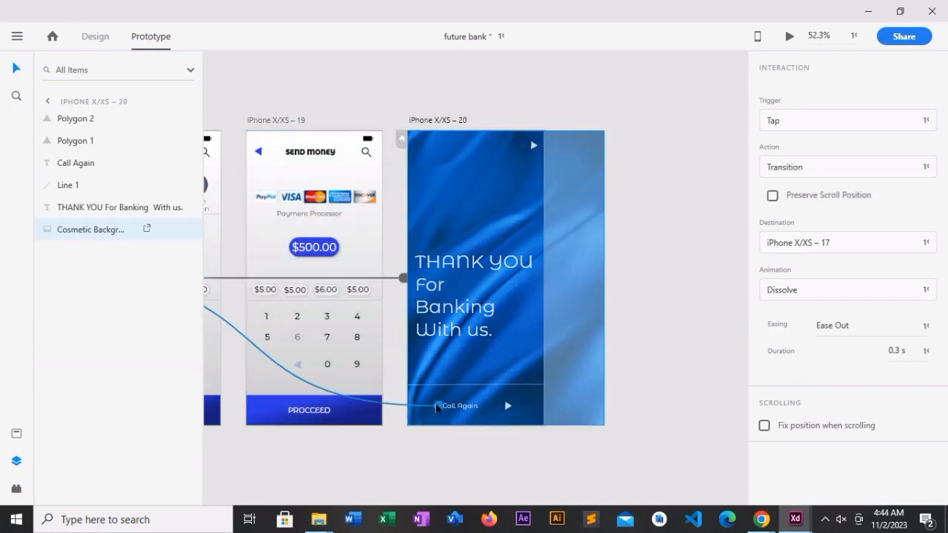
key("Delete")
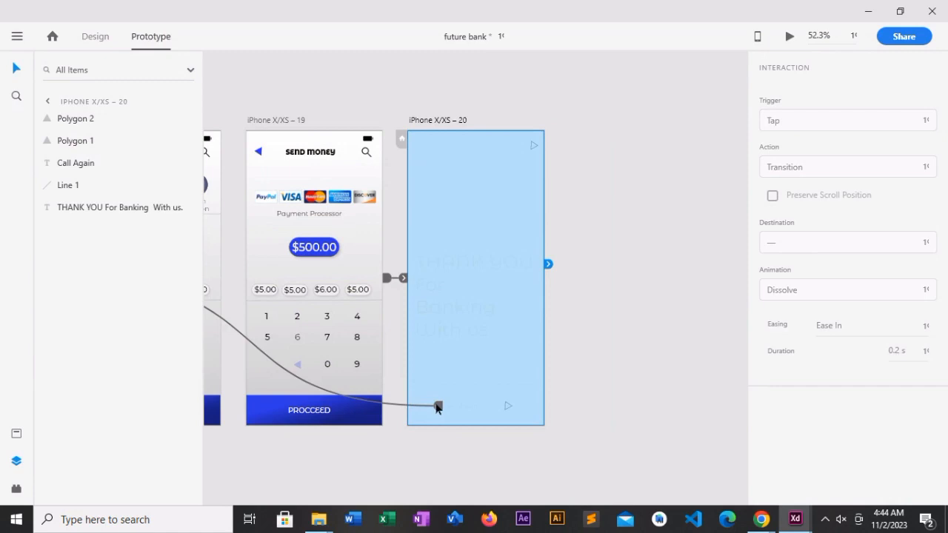
key("ctrl+z")
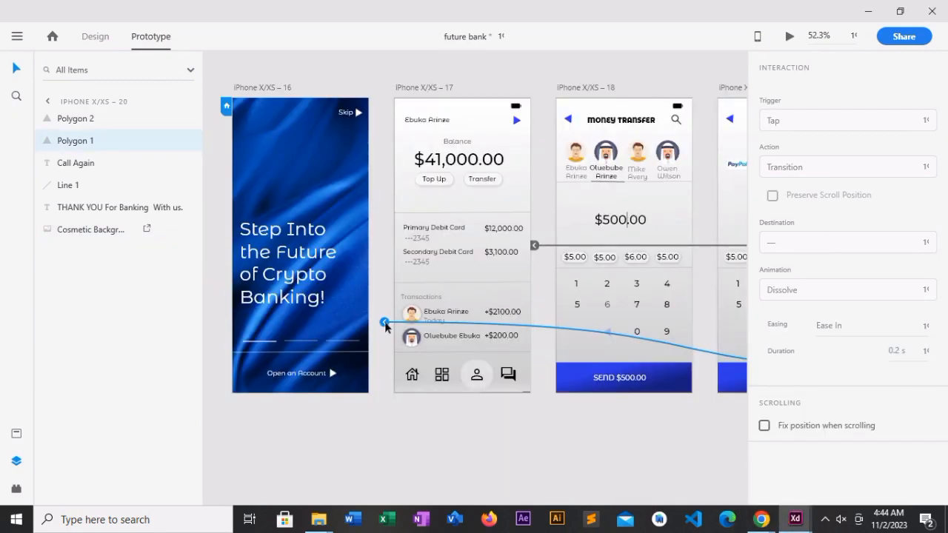
- Link the arrow beside Call Again to artboard iPhone X/XS – 16 with a tap transition, Slide Right, Ease Out, 1 s
left_click_drag(374, 326, 369, 321)
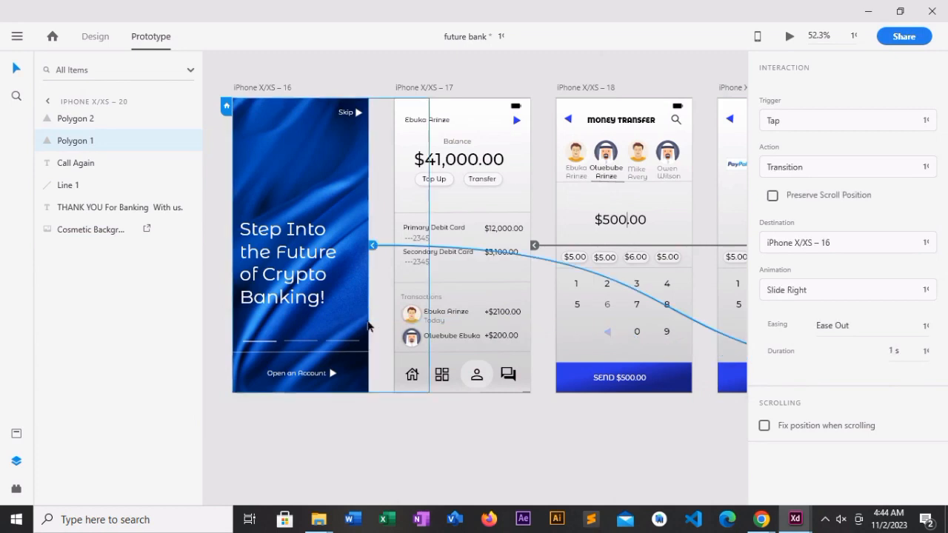
left_click(582, 450)
- Shift the PROCCEED label on the Send Money artboard left to X 62 in design mode
scroll(655, 444, "right", 5)
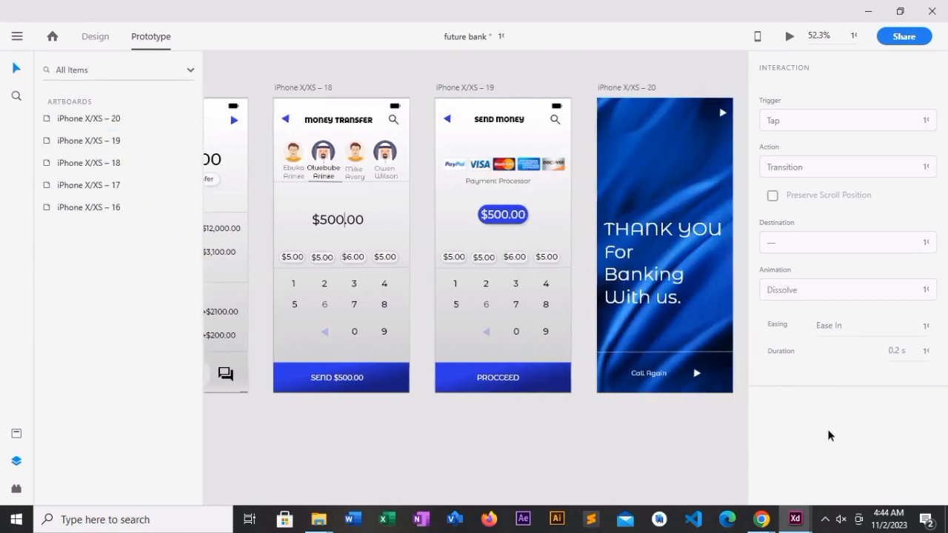
scroll(740, 436, "right", 2)
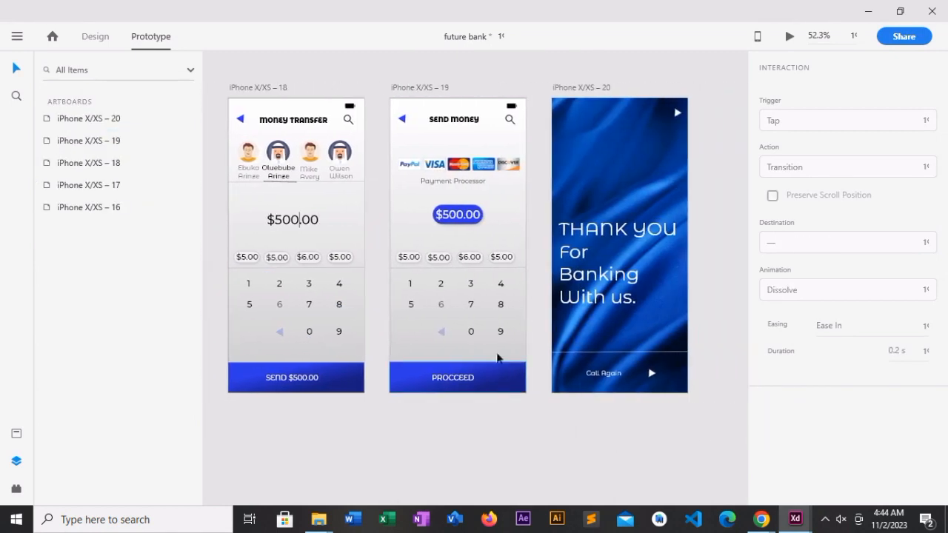
left_click(456, 378)
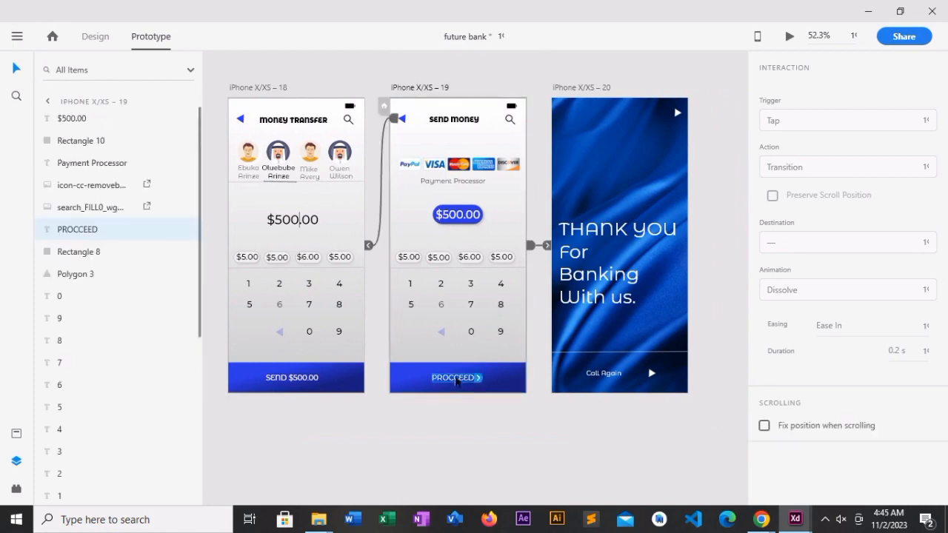
left_click(105, 38)
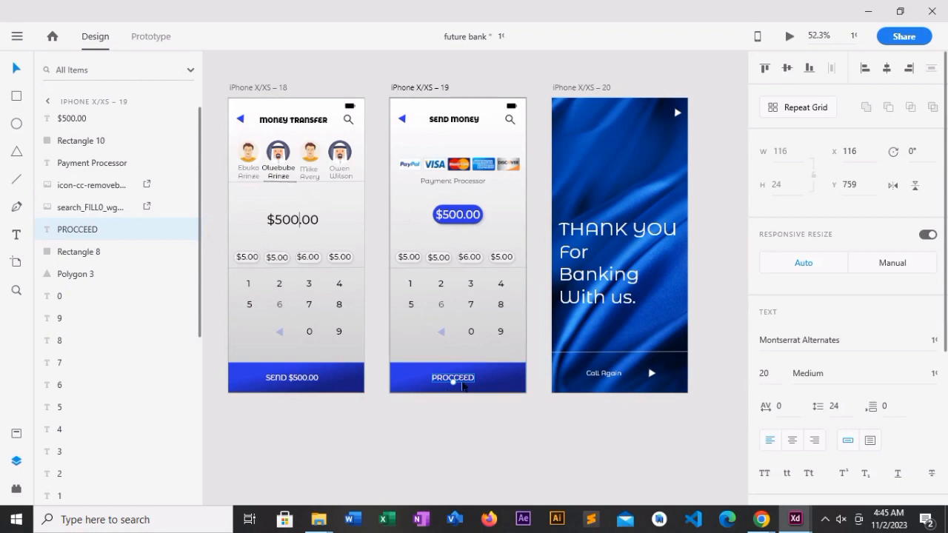
key("shift+Left")
key("shift+Left")
key("shift+Left")
key("shift+Left")
key("shift+Left")
key("Left")
key("Left")
key("Left")
key("Left")
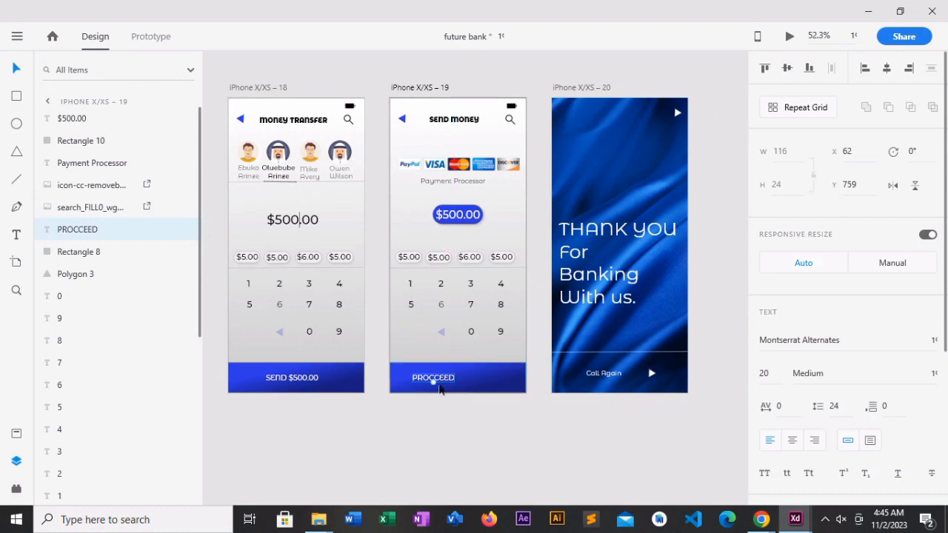
- Duplicate the PROCCEED label and place the copy to its right on the blue bar at X 206
key("ctrl+d")
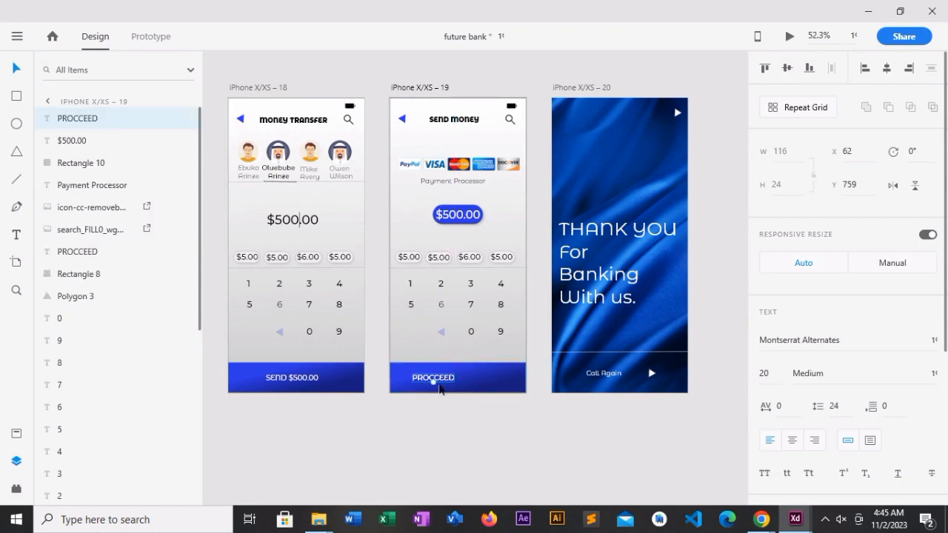
left_click(420, 428)
left_click(442, 381)
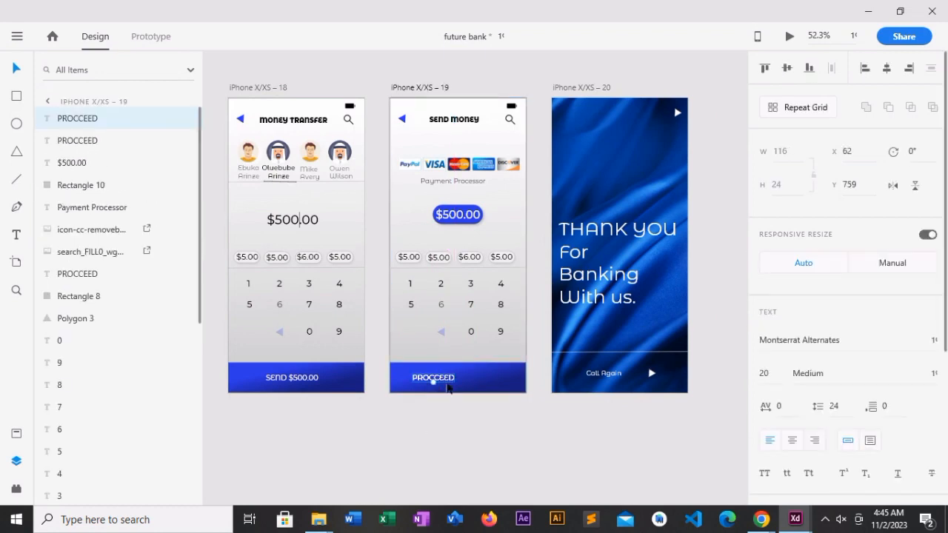
left_click_drag(447, 387, 500, 386)
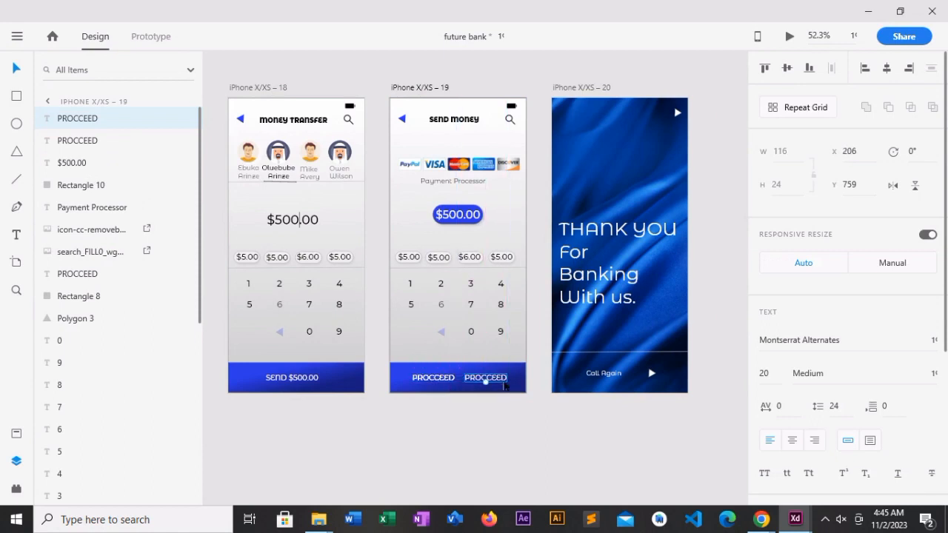
- Change the text of the right-hand PROCCEED copy to CANCEL
double_click(503, 384)
key("BackSpace")
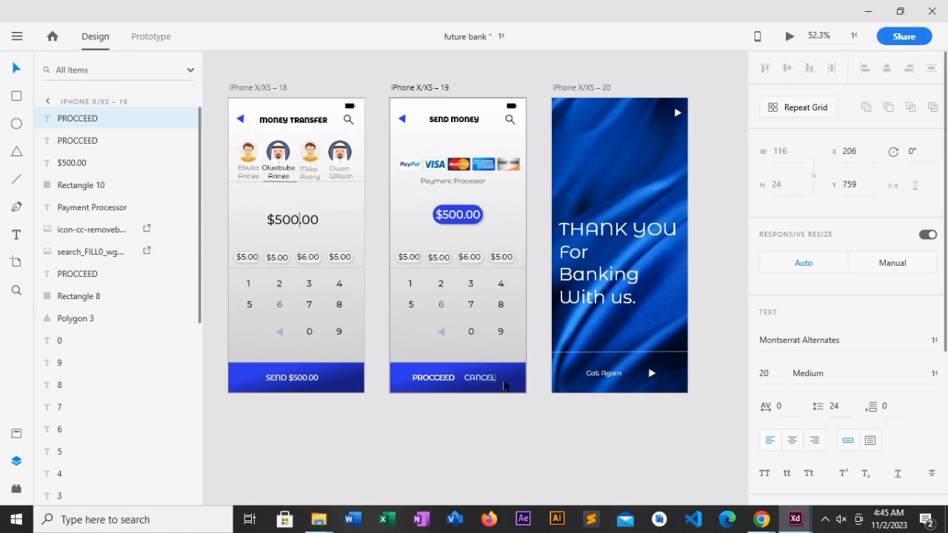
key("Escape")
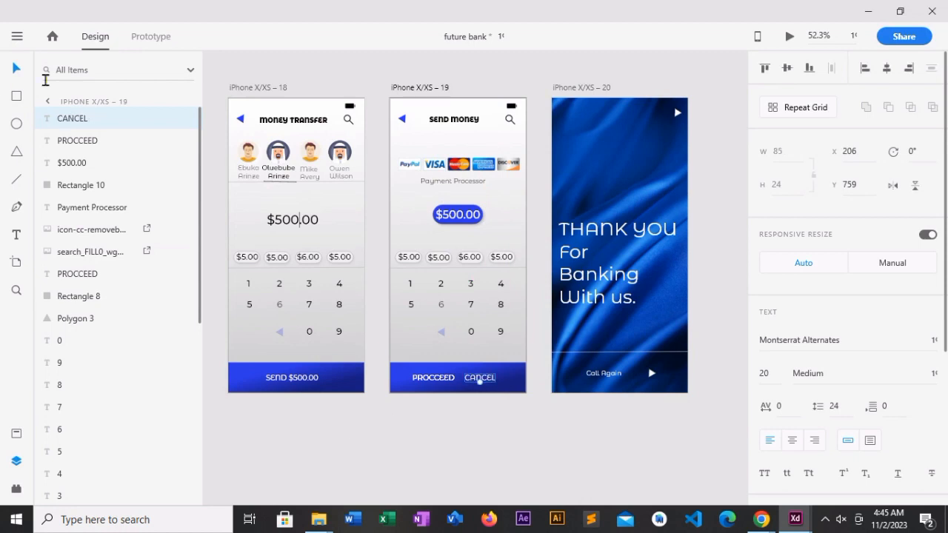
- Set the fill of the CANCEL label on the Send Money artboard to light red #FE9090
left_click(458, 417)
left_click(479, 379)
left_click_drag(945, 314, 945, 455)
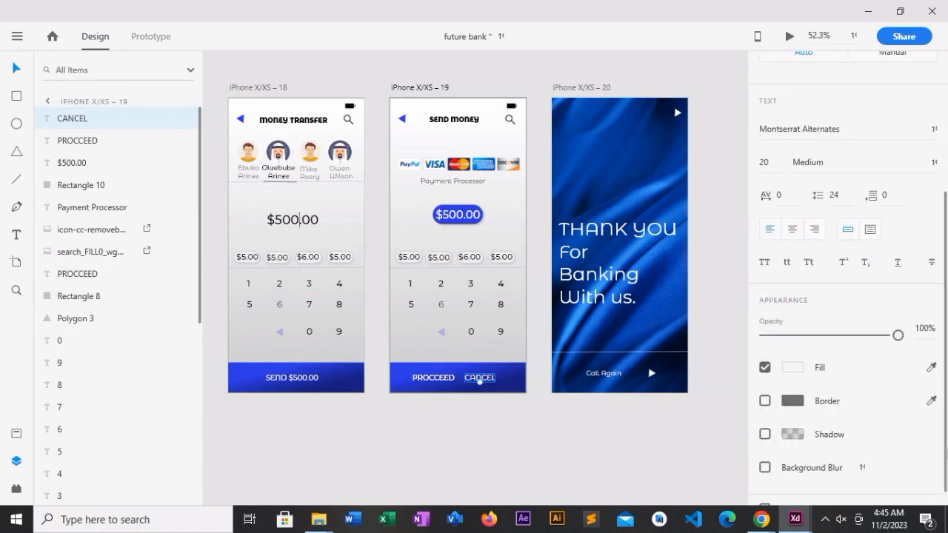
left_click(793, 367)
left_click(702, 276)
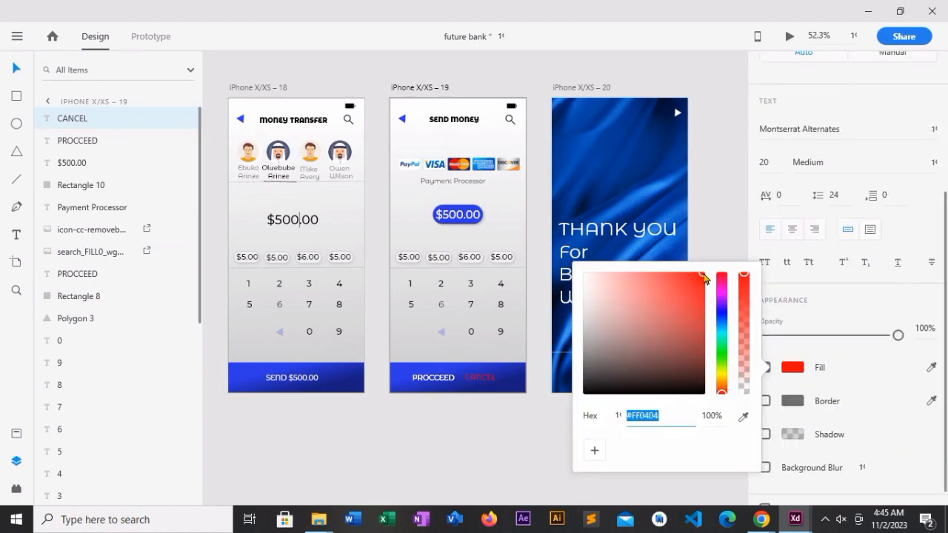
left_click(667, 275)
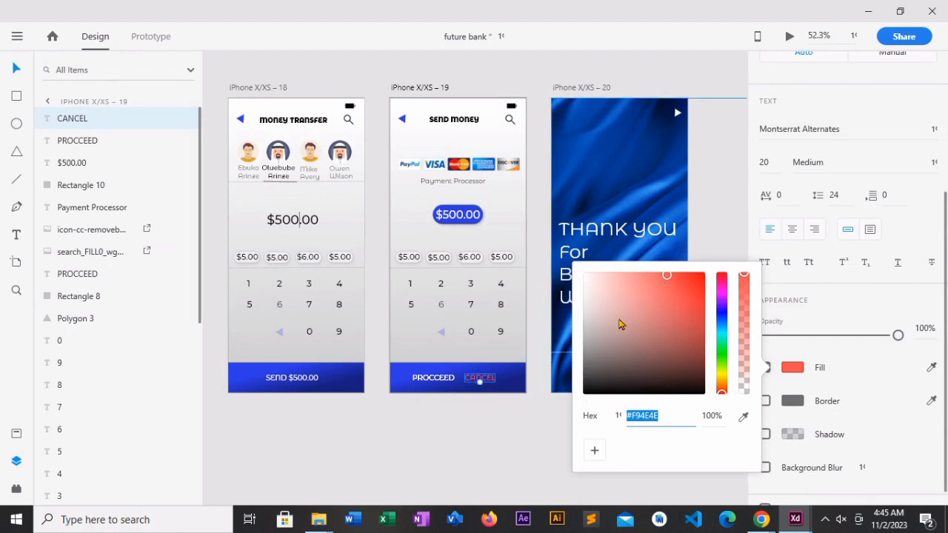
left_click(635, 275)
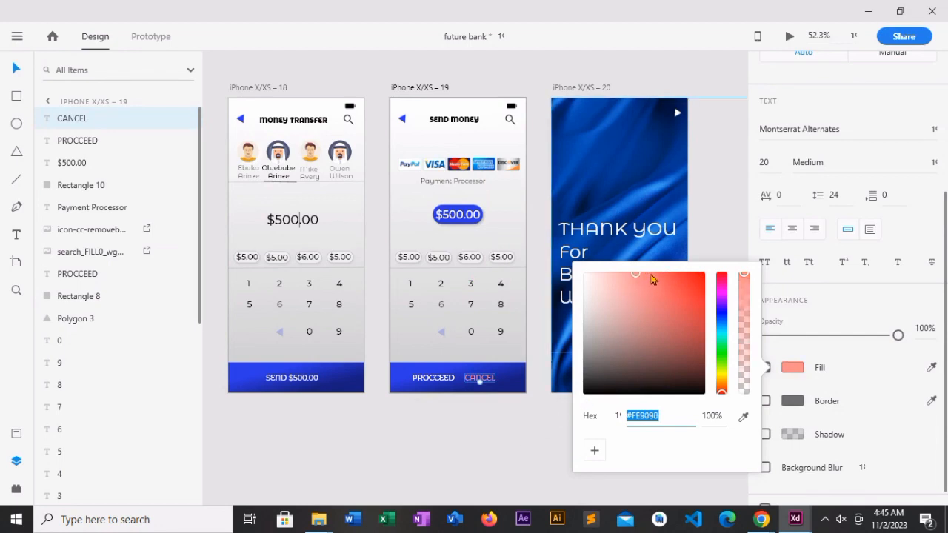
left_click(500, 414)
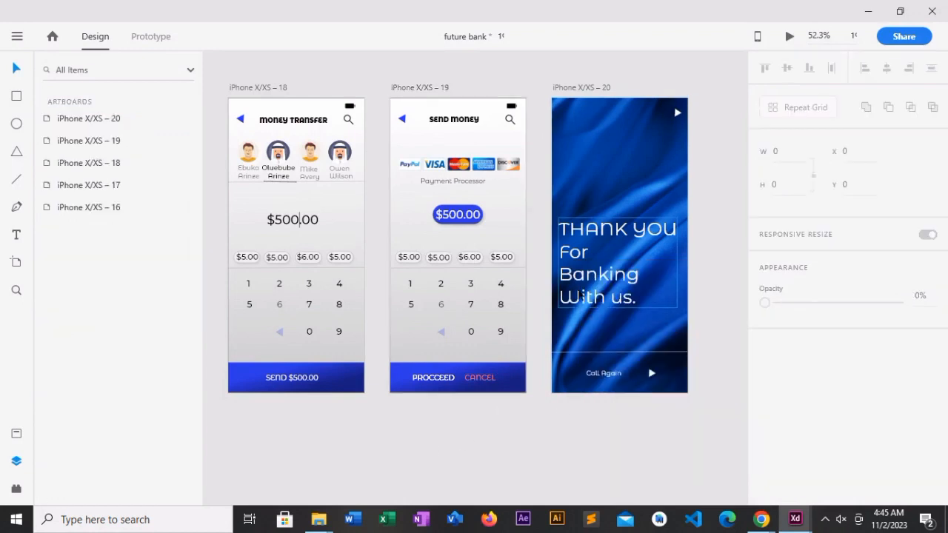
- Link the CANCEL label to artboard iPhone X/XS – 17 with a tap transition, Slide Right, Ease Out, 1 s
left_click(480, 378)
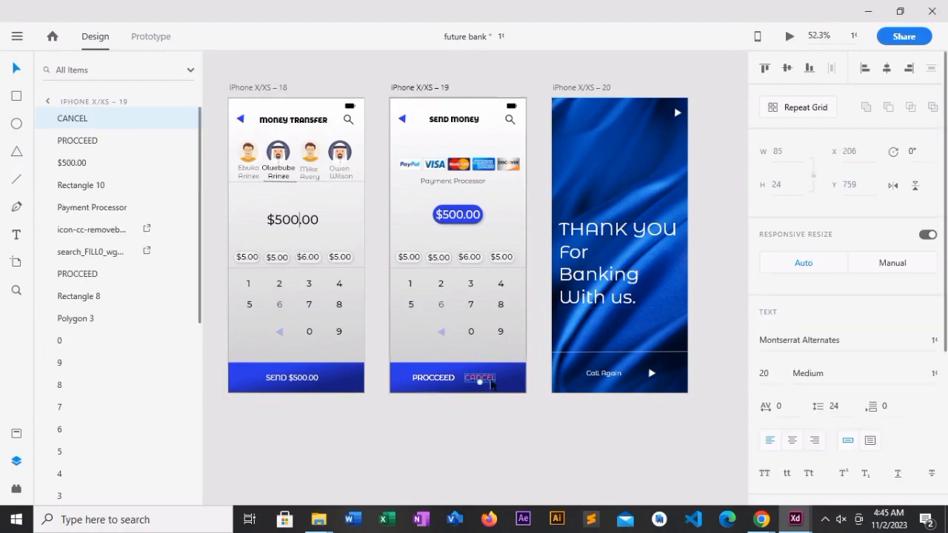
left_click(151, 36)
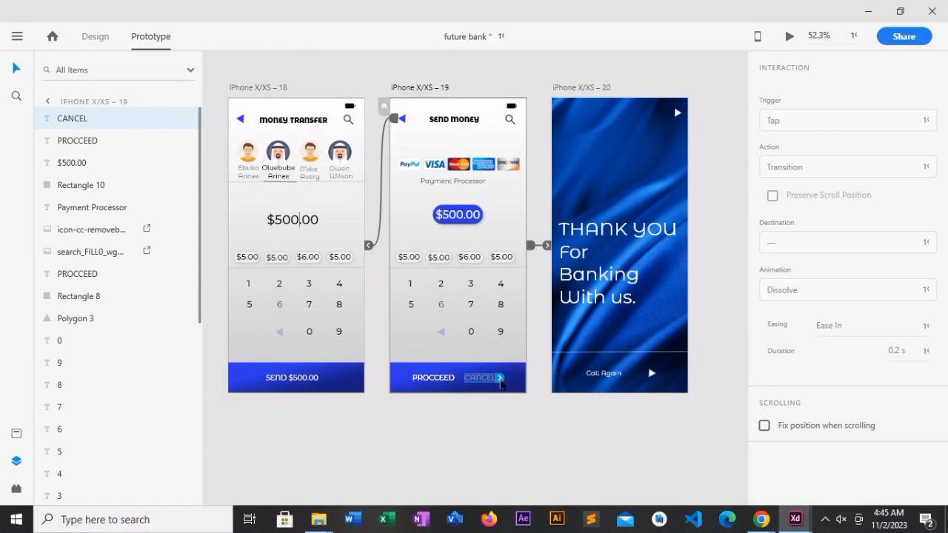
left_click_drag(500, 377, 368, 296)
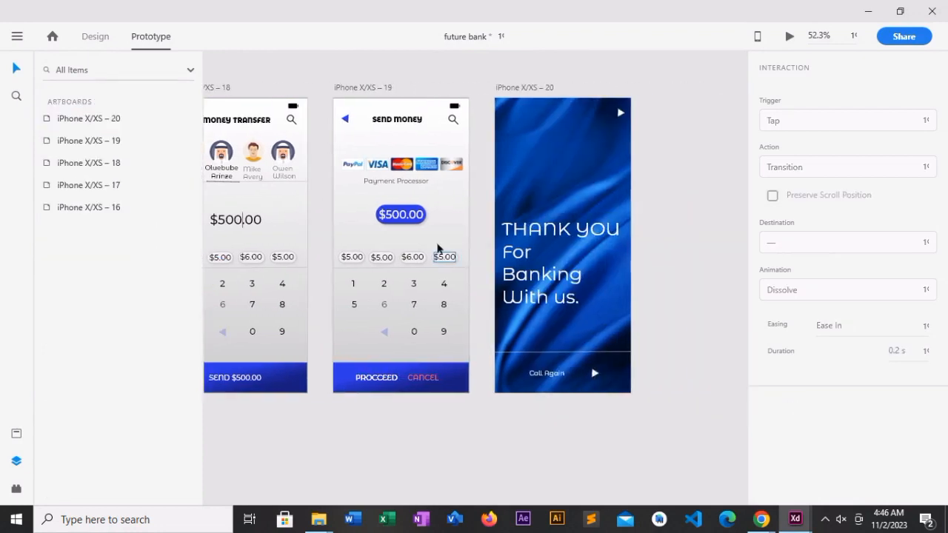
- Link the $500.00 amount on the Send Money artboard to iPhone X/XS – 18 with a tap transition, Slide Right, Ease Out, 1 s
left_click(504, 270)
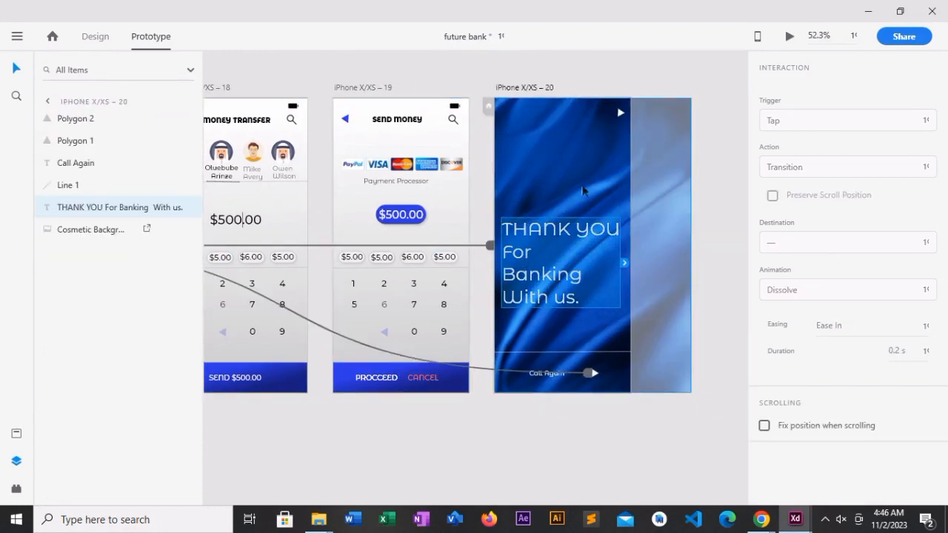
left_click(585, 162)
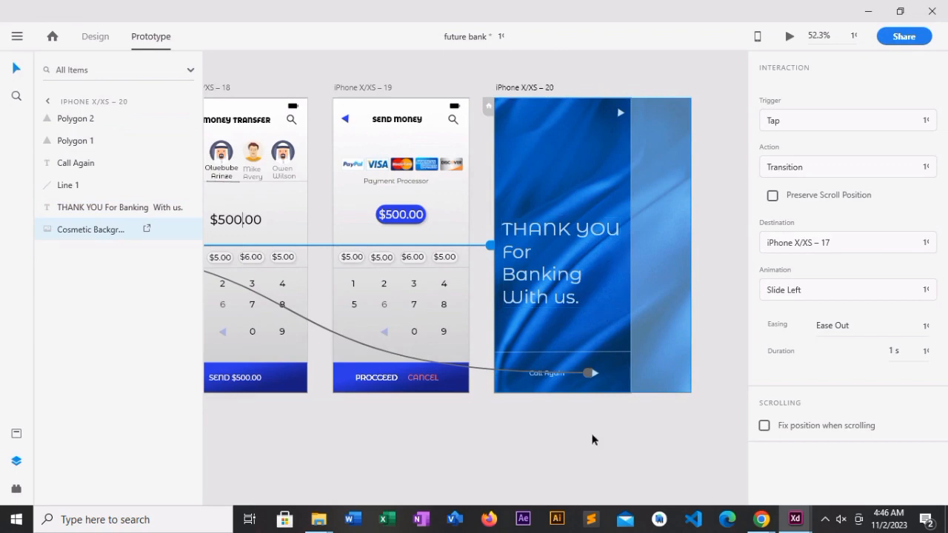
left_click(395, 181)
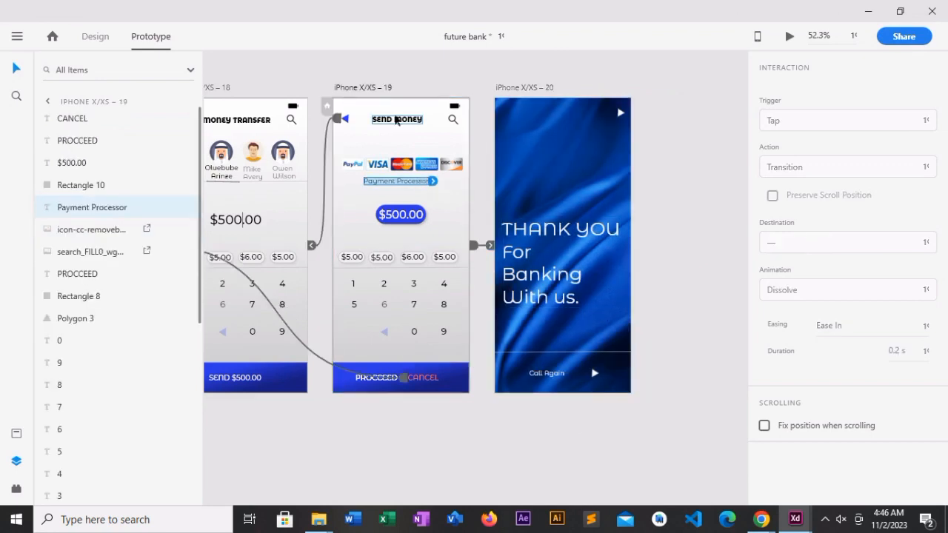
left_click(383, 120)
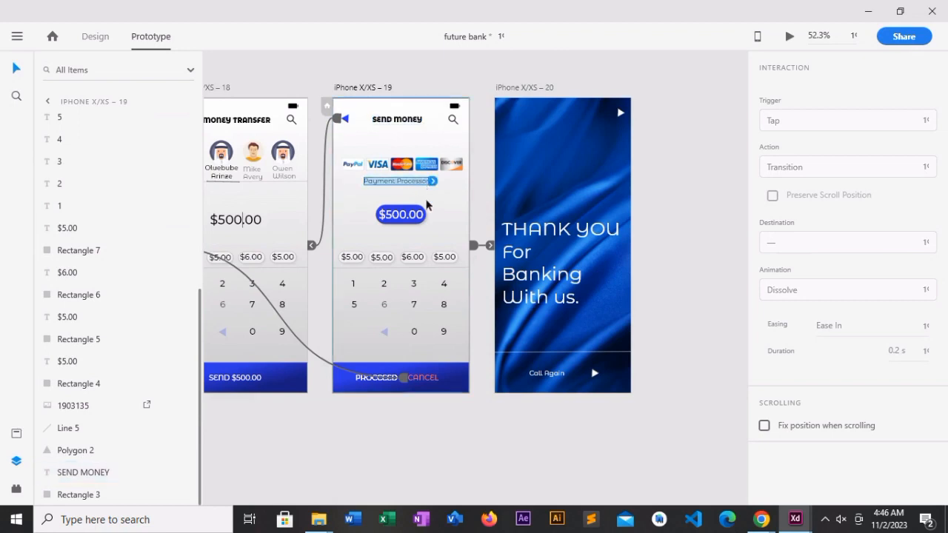
left_click(422, 217)
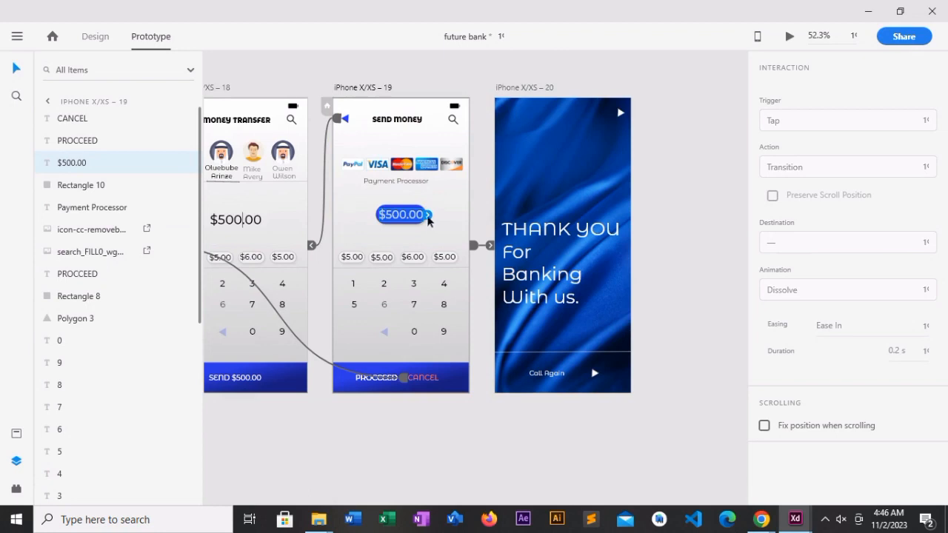
left_click_drag(428, 221, 309, 264)
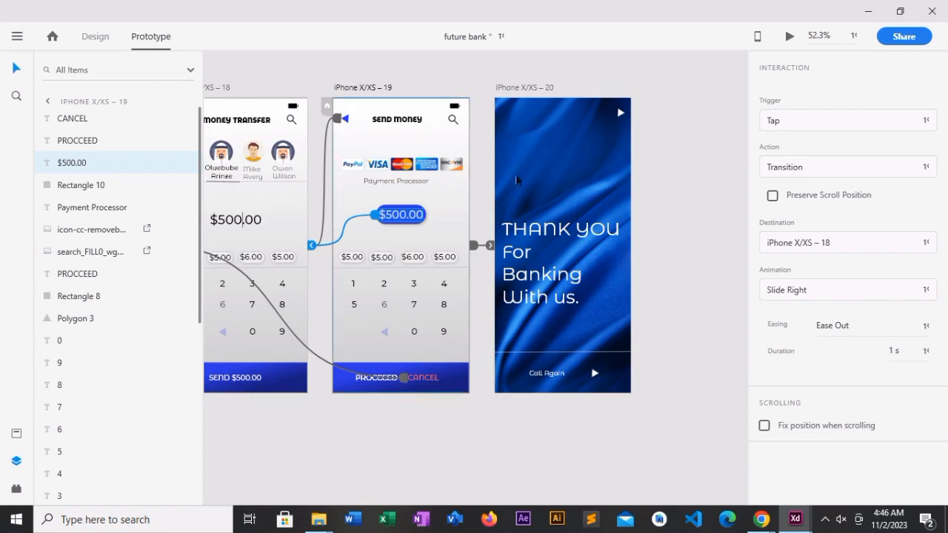
- Review the prototype links and transition settings of the thank-you, balance, Money Transfer and welcome artboards
left_click(554, 181)
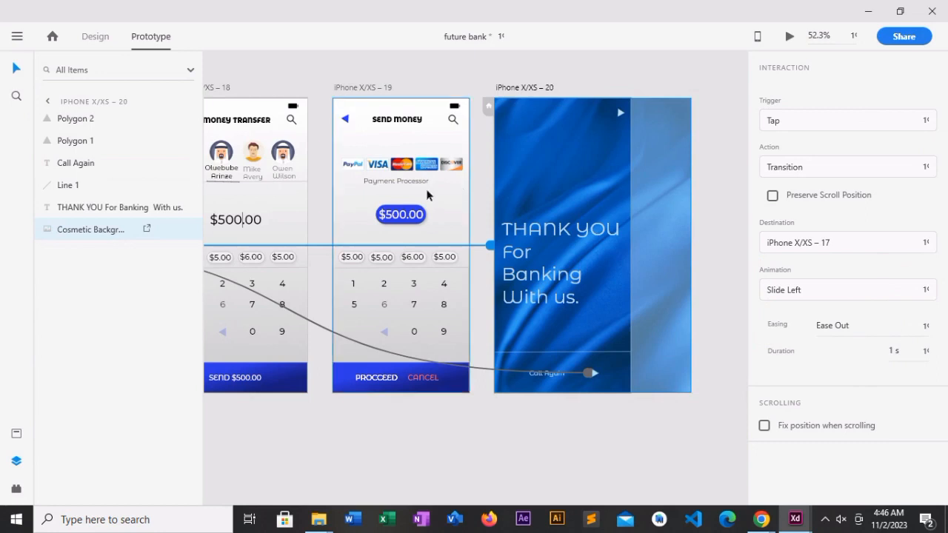
left_click(772, 201)
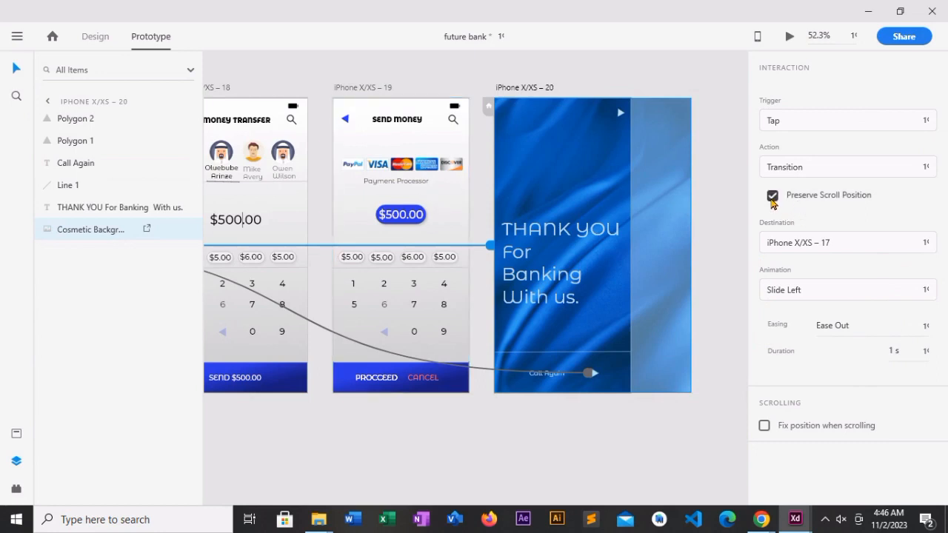
left_click(459, 428)
left_click_drag(239, 418, 196, 413)
left_click_drag(287, 425, 200, 419)
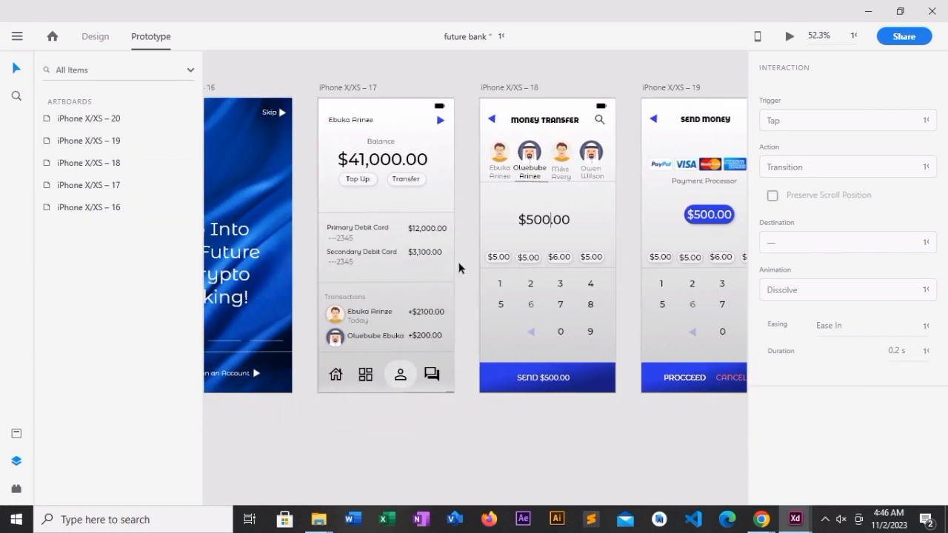
left_click(417, 268)
left_click(585, 265)
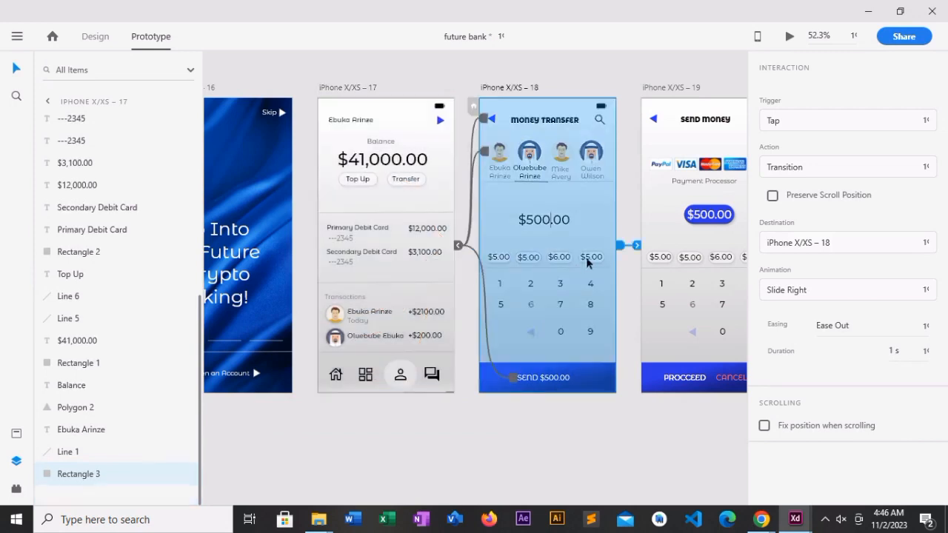
left_click(687, 259)
left_click(285, 318)
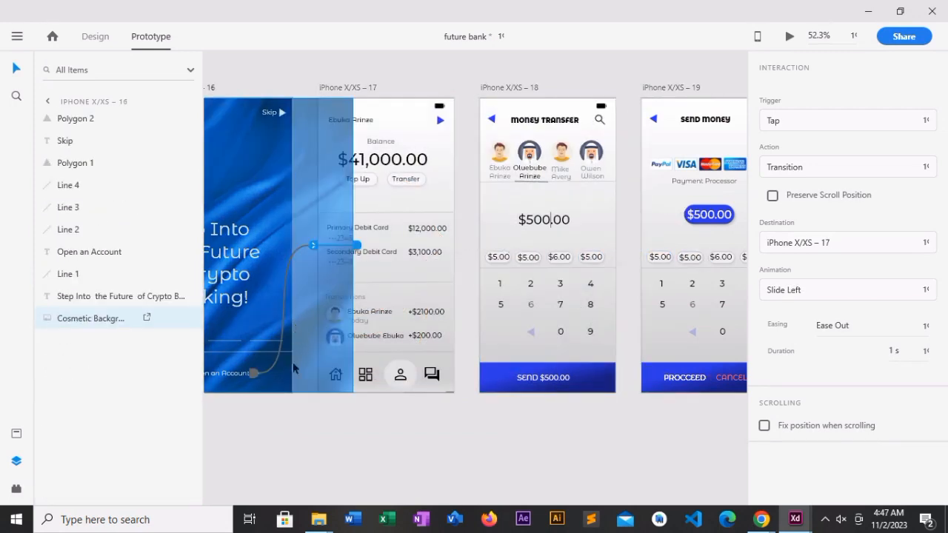
left_click(468, 424)
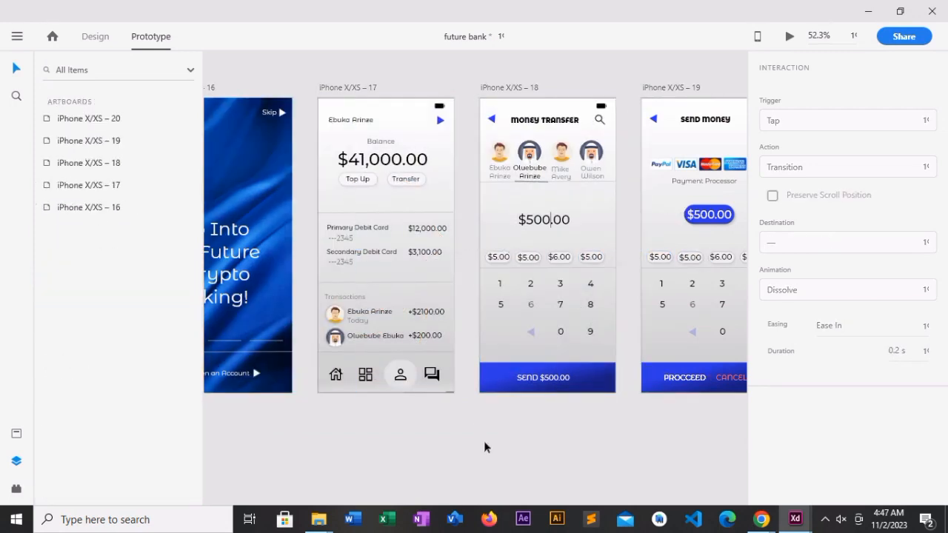
- Check the links of the back arrows and backgrounds on the Send Money and Money Transfer artboards
left_click_drag(478, 444, 751, 444)
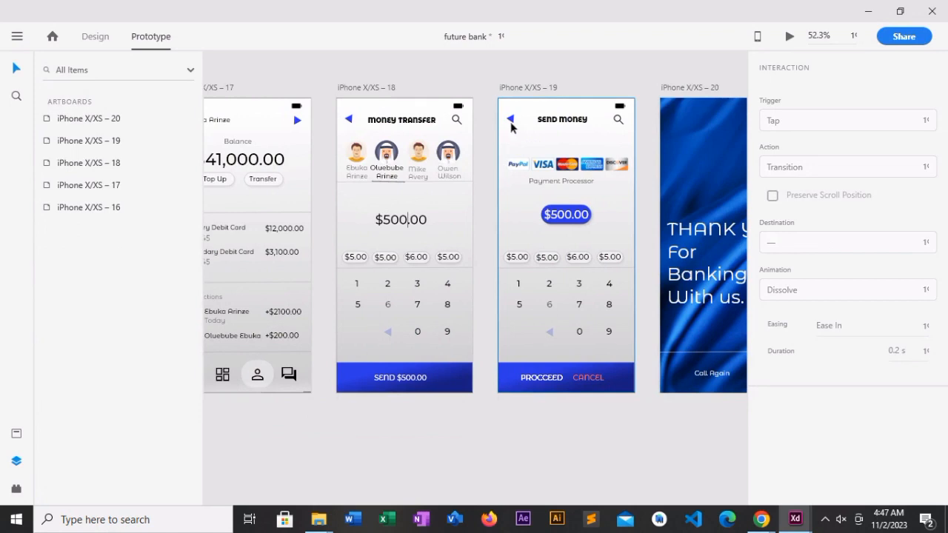
left_click(514, 131)
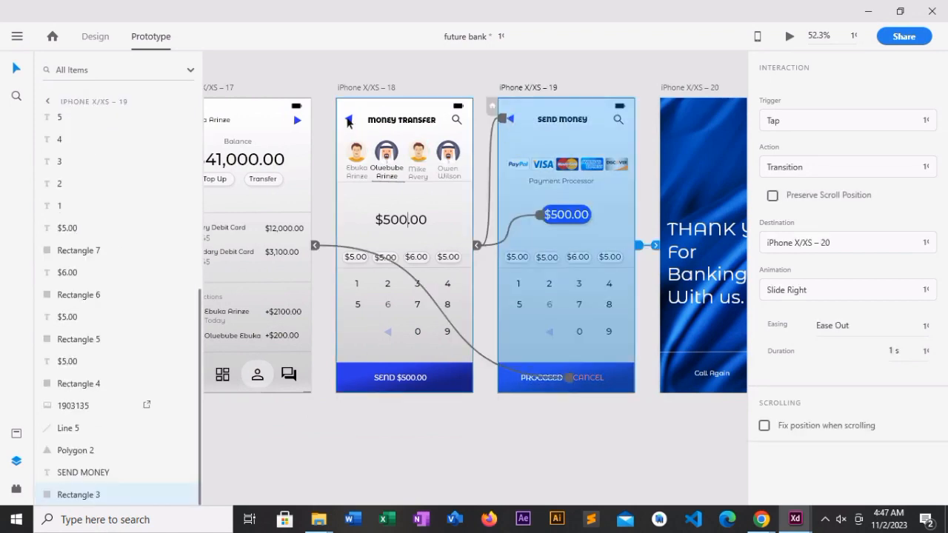
left_click(348, 122)
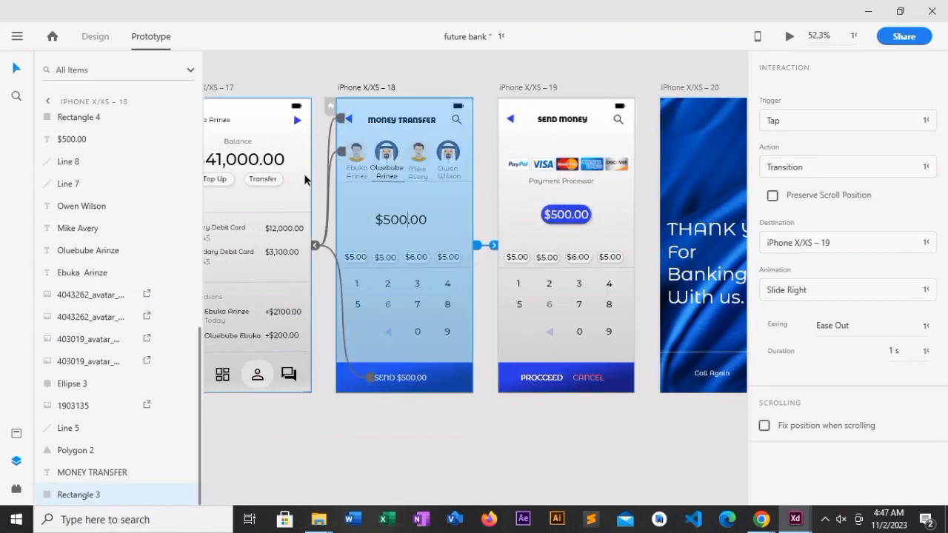
left_click(320, 129)
scroll(319, 129, "left", 2)
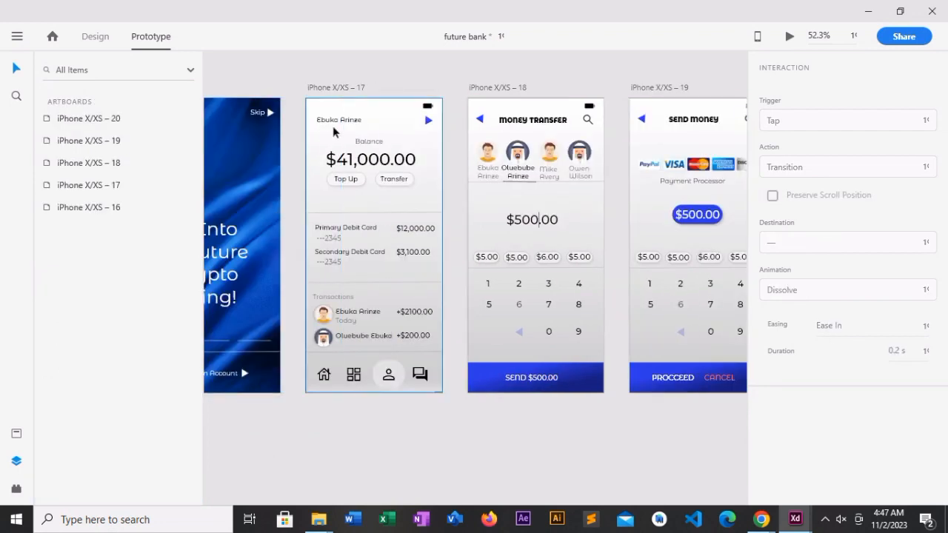
left_click(332, 126)
left_click(519, 463)
scroll(698, 456, "right", 3)
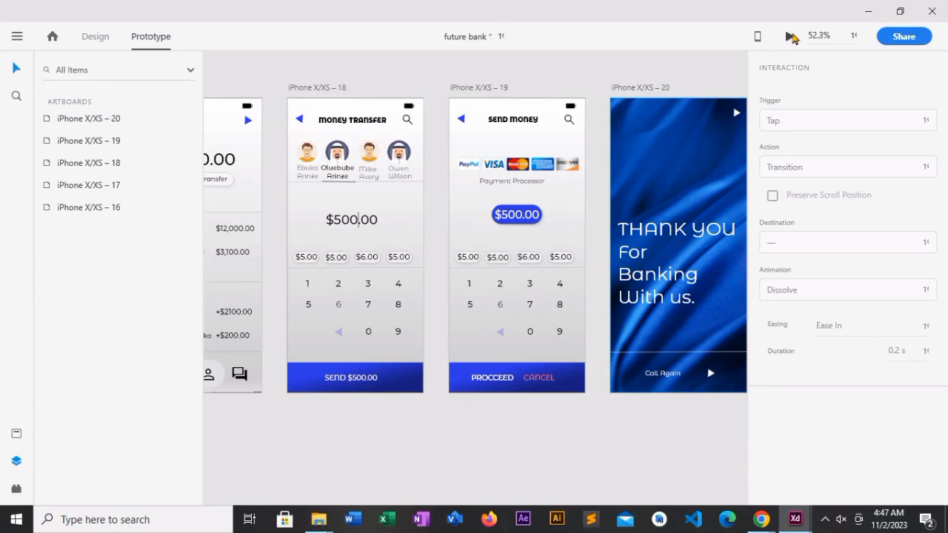
- Preview the prototype in a maximized window and test the Send Money back arrow and the SEND $500.00 bar
left_click(790, 36)
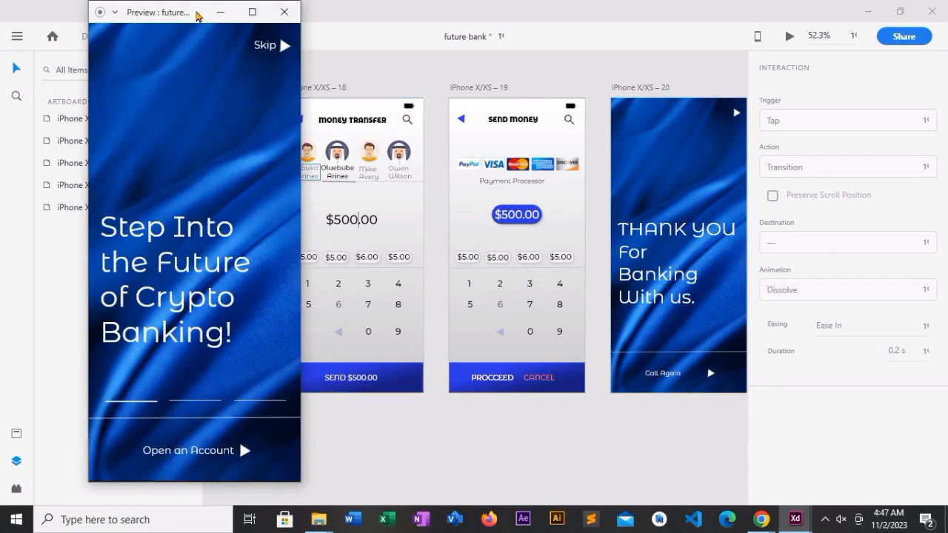
left_click(251, 12)
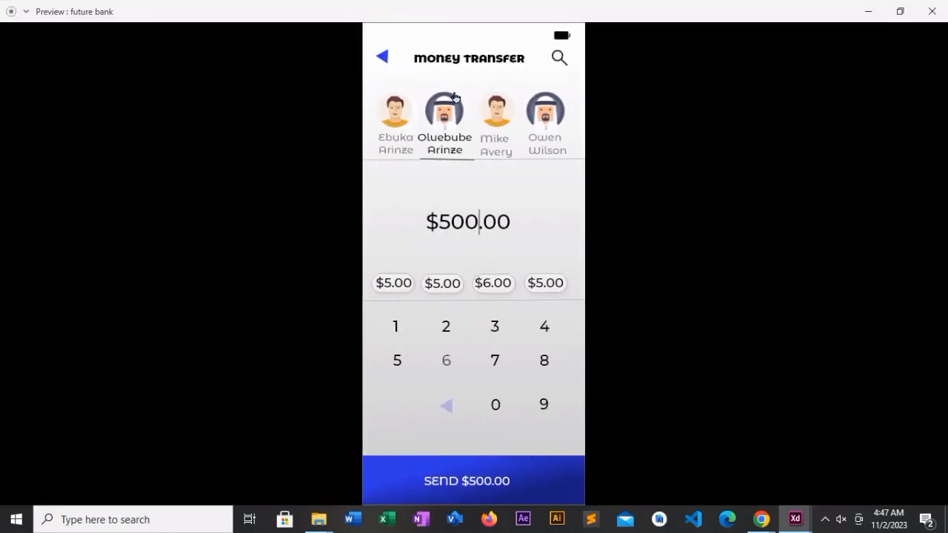
left_click(434, 124)
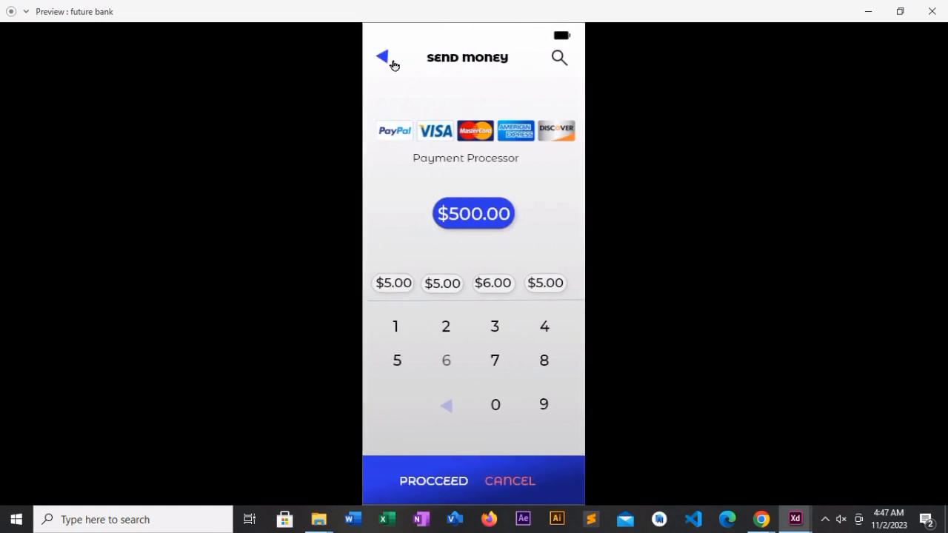
left_click(386, 62)
left_click(471, 485)
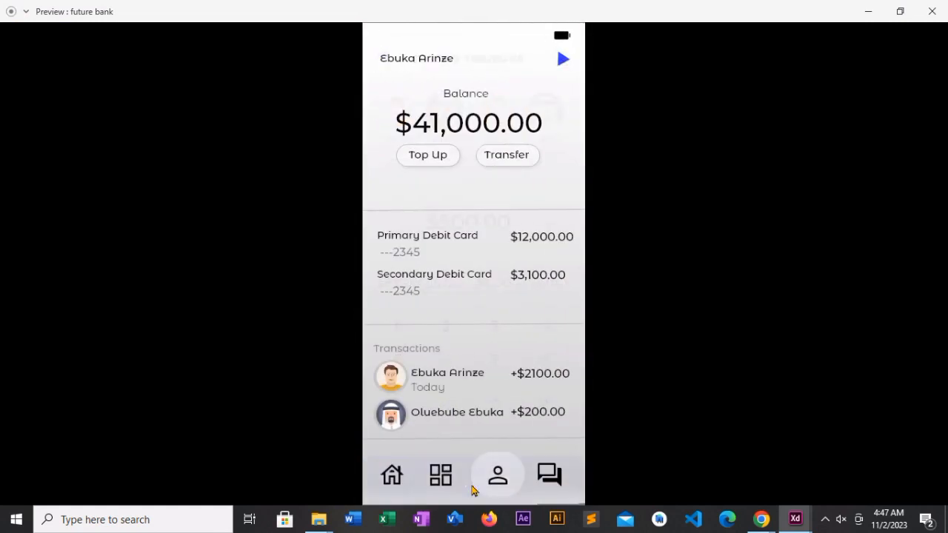
left_click(498, 479)
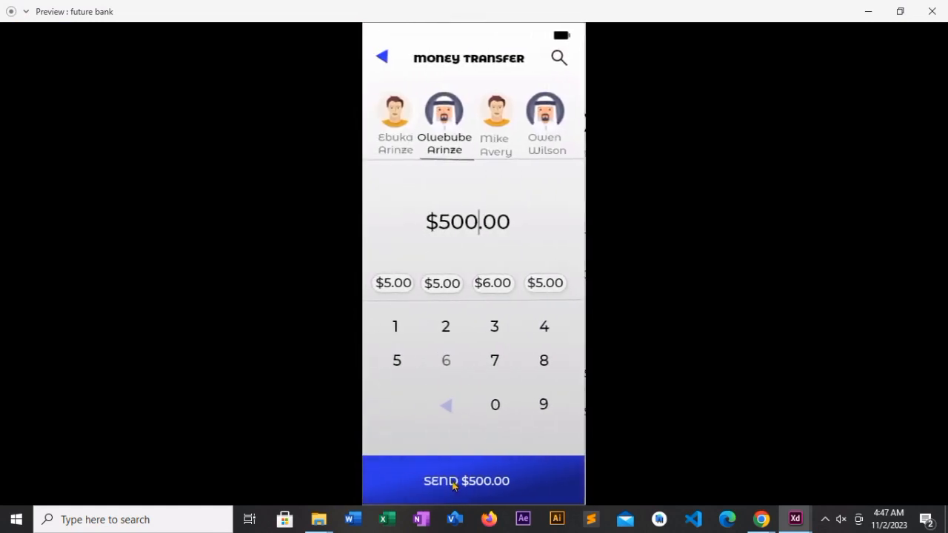
left_click(451, 484)
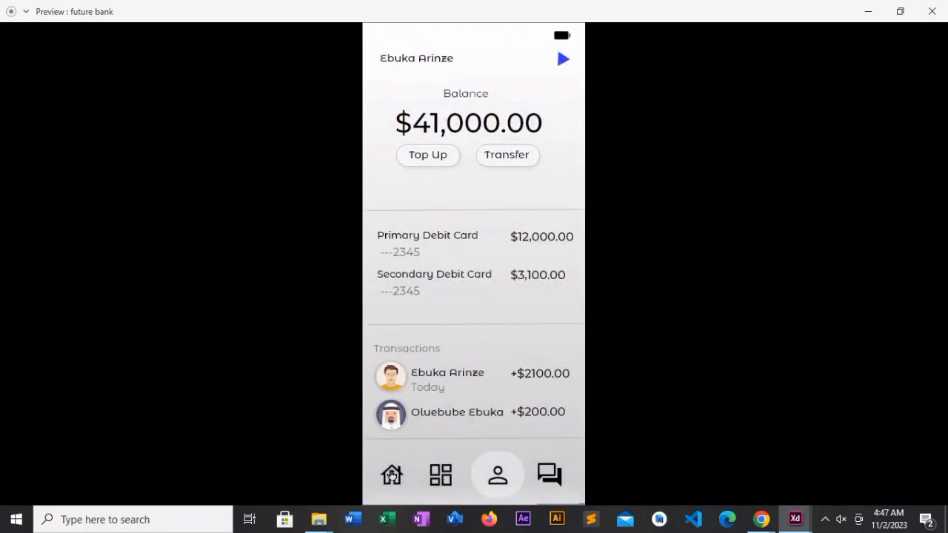
- Test the preview flow from the balance screen through Money Transfer and Send Money to the thank-you screen, including the Money Transfer back arrow
left_click(392, 476)
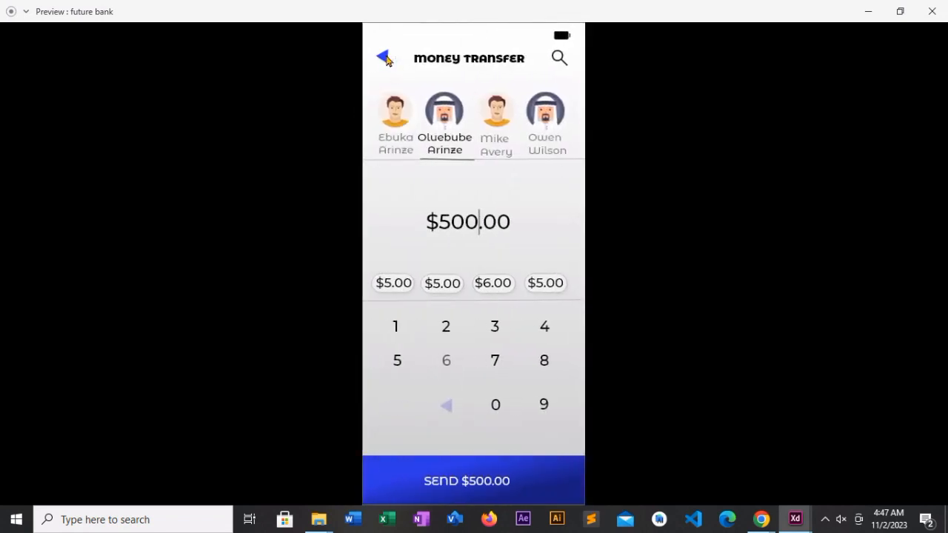
left_click(385, 60)
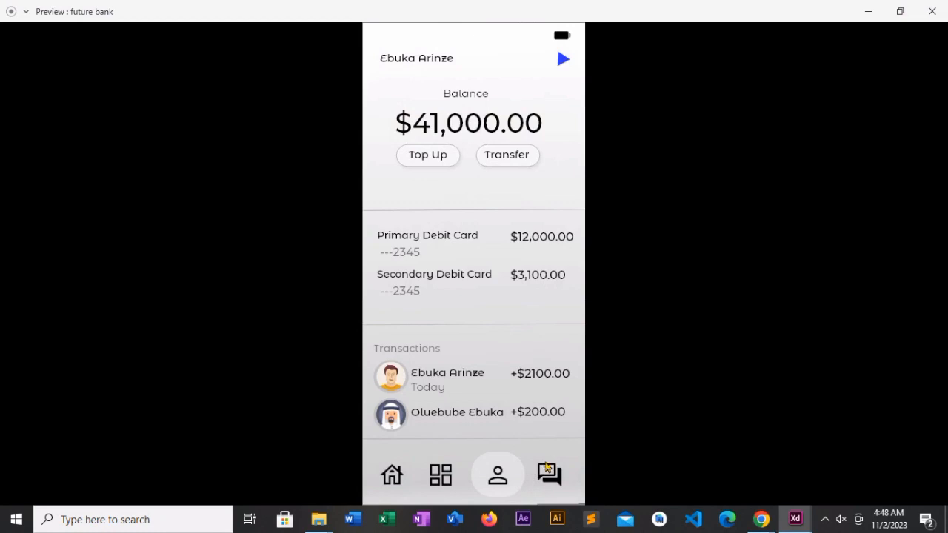
left_click(546, 467)
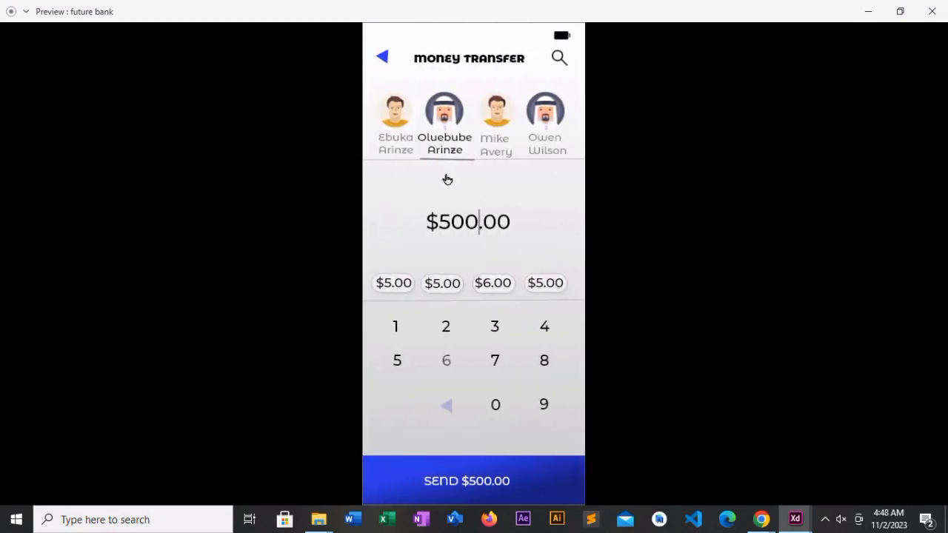
left_click(474, 223)
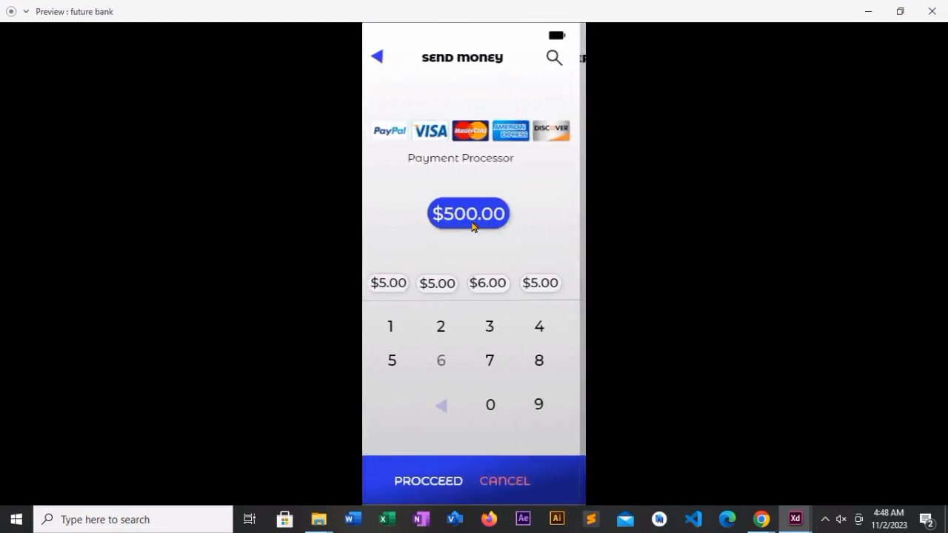
left_click(431, 137)
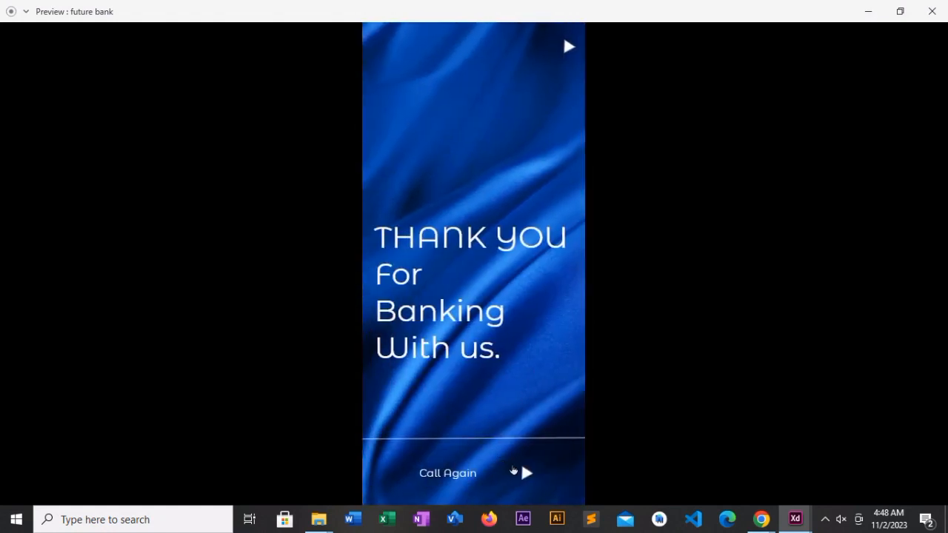
- Test the Call Again link and the balance screen's home icon in the preview, and close the preview
left_click(448, 473)
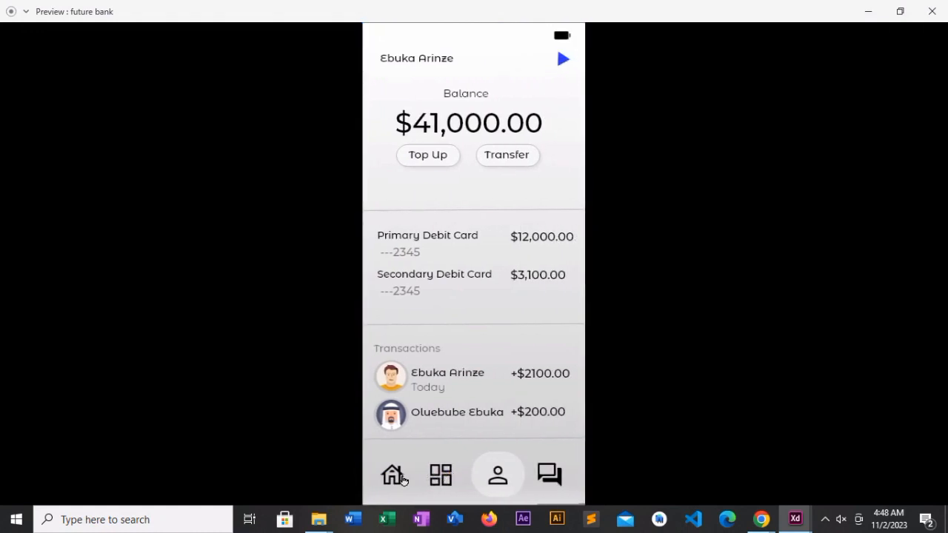
left_click(403, 478)
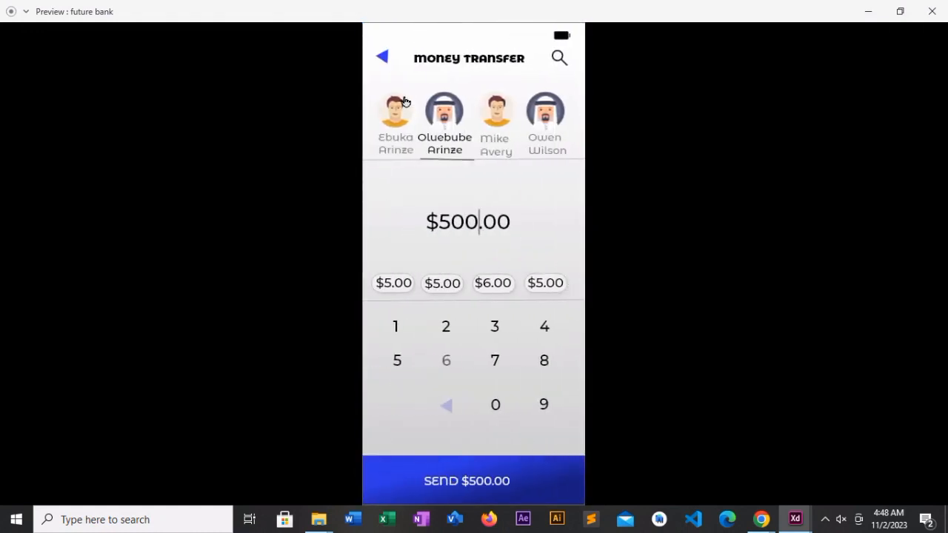
left_click(931, 12)
- Relink the background of the thank-you artboard iPhone X/XS – 20 to the welcome artboard iPhone X/XS – 16
left_click(712, 170)
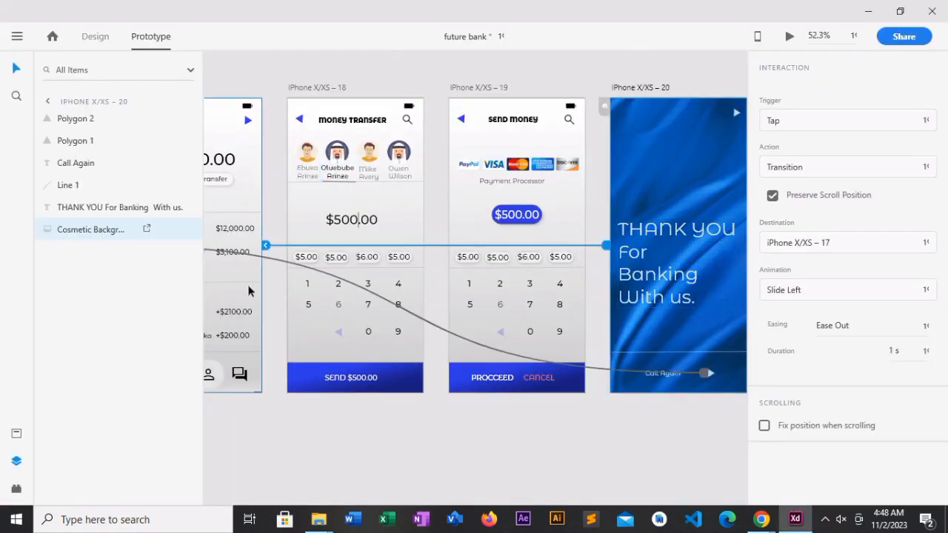
left_click(263, 247)
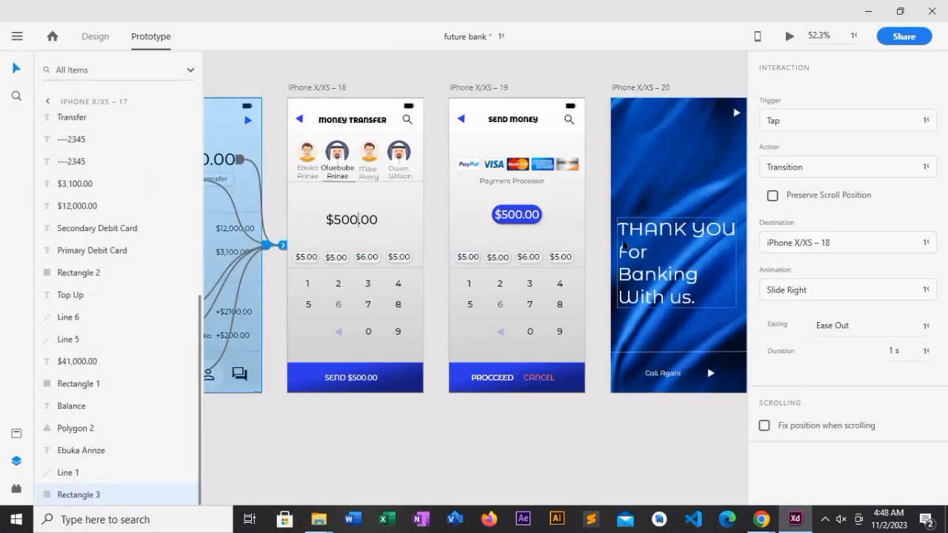
left_click(622, 245)
left_click(606, 250)
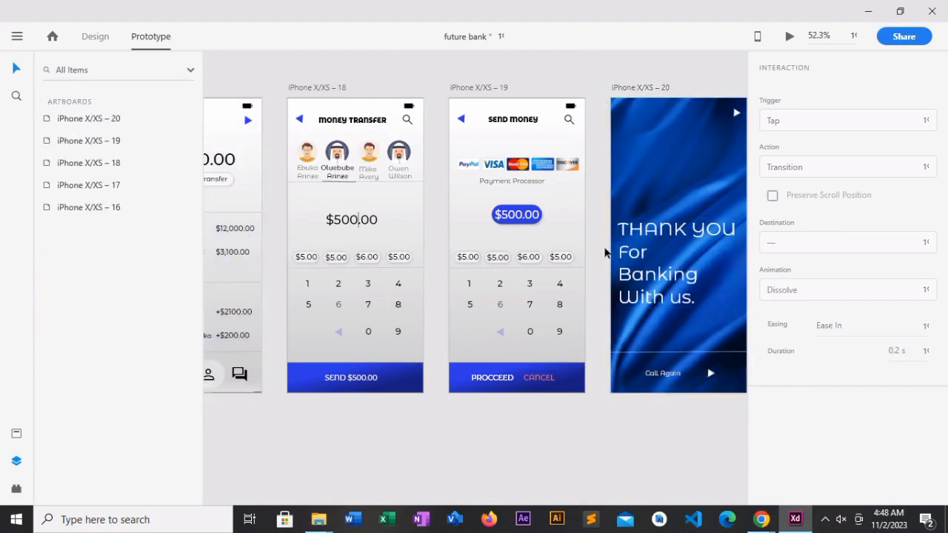
left_click(621, 232)
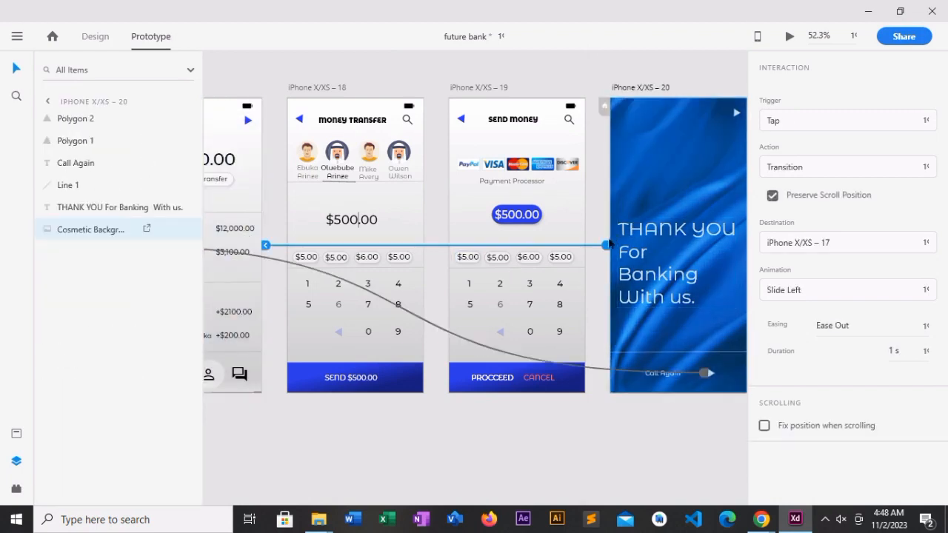
left_click_drag(605, 249, 394, 245)
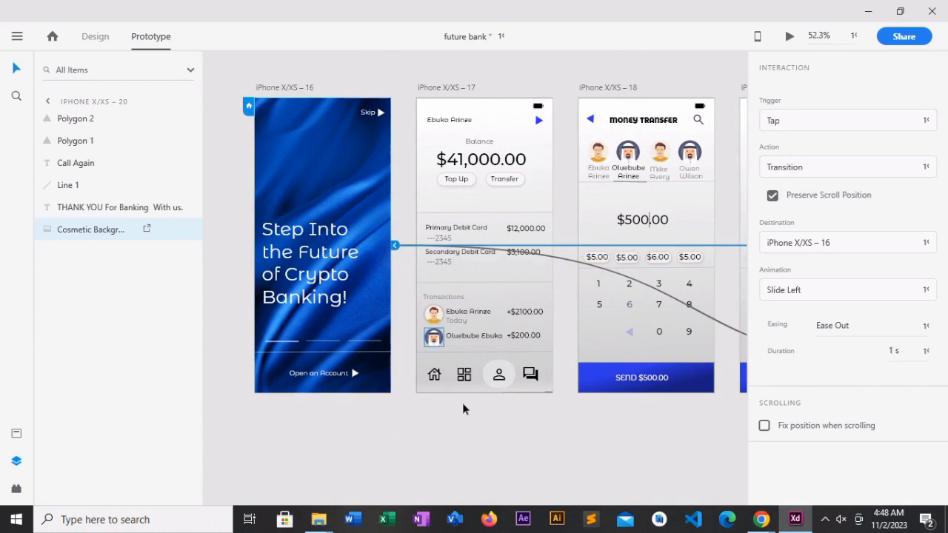
- Preview the prototype from the thank-you screen through balance, Money Transfer and Send Money with PROCCEED, and test the thank-you screen's lower arrow
left_click_drag(476, 429, 783, 379)
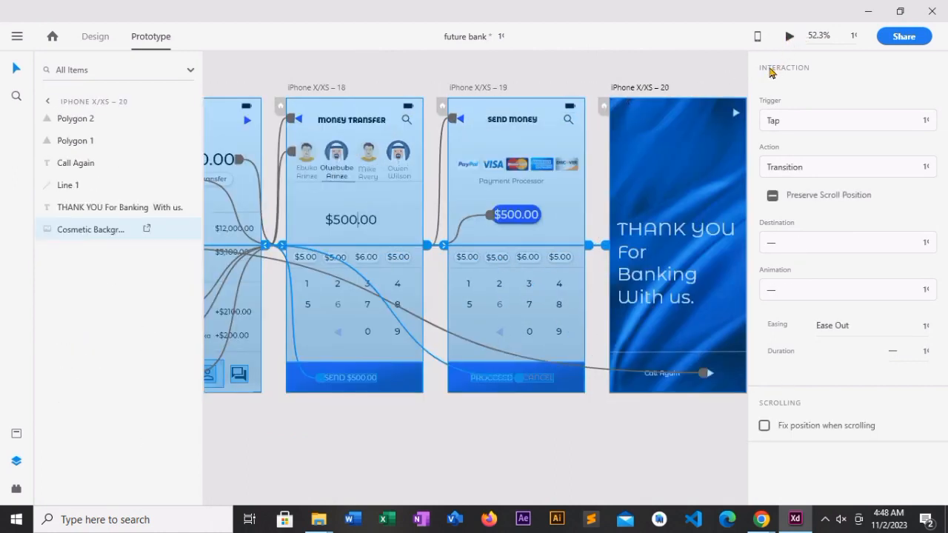
left_click(789, 36)
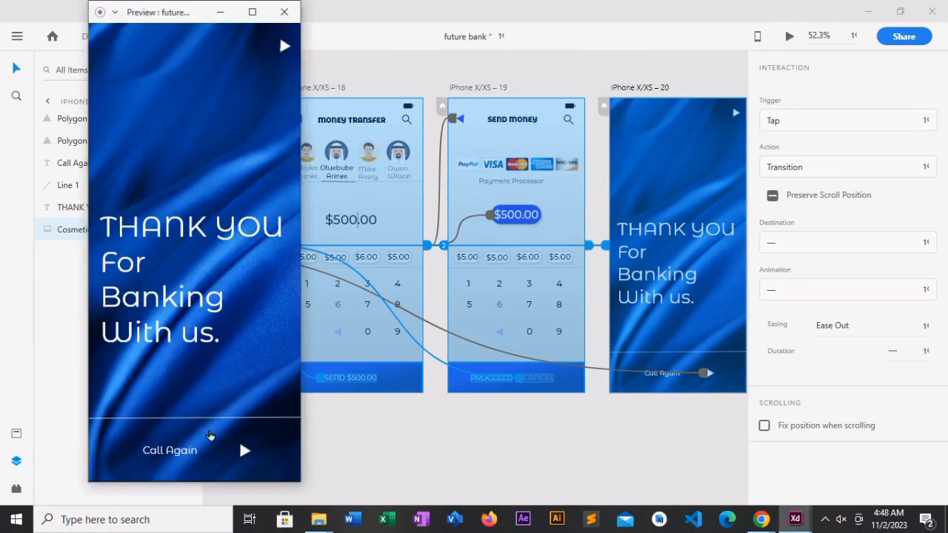
left_click(244, 451)
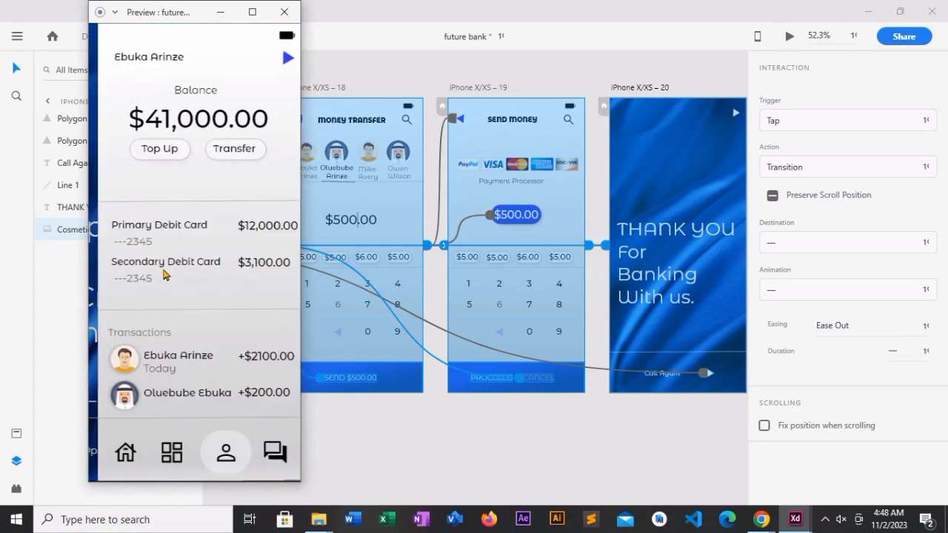
left_click(168, 154)
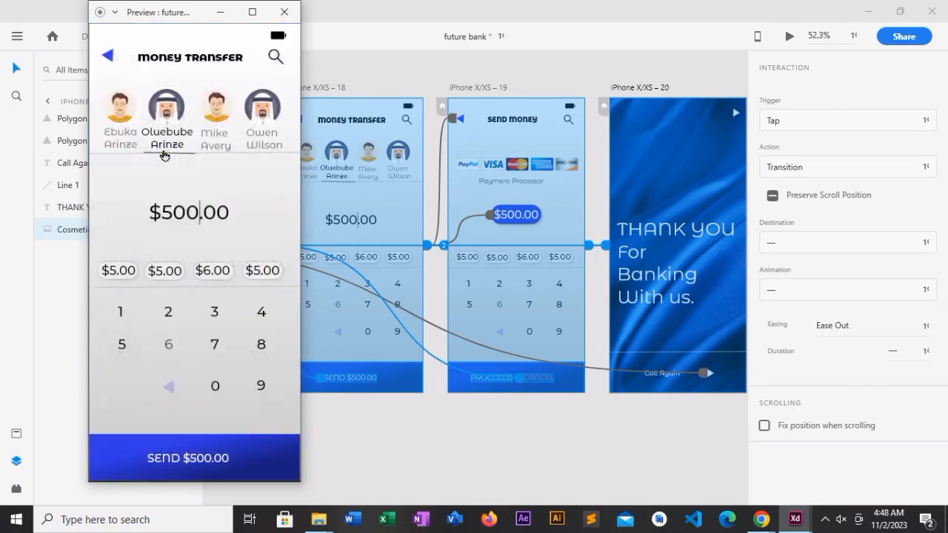
left_click(177, 219)
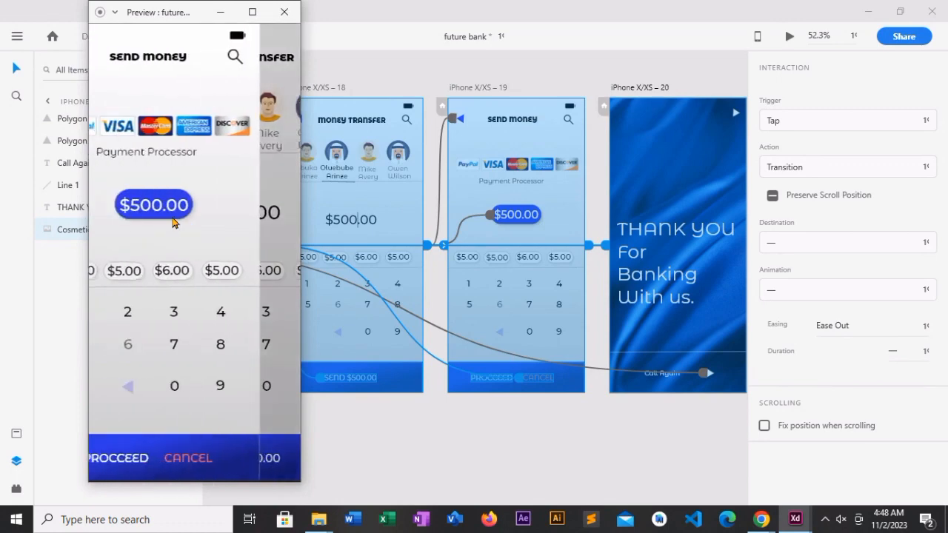
left_click(145, 467)
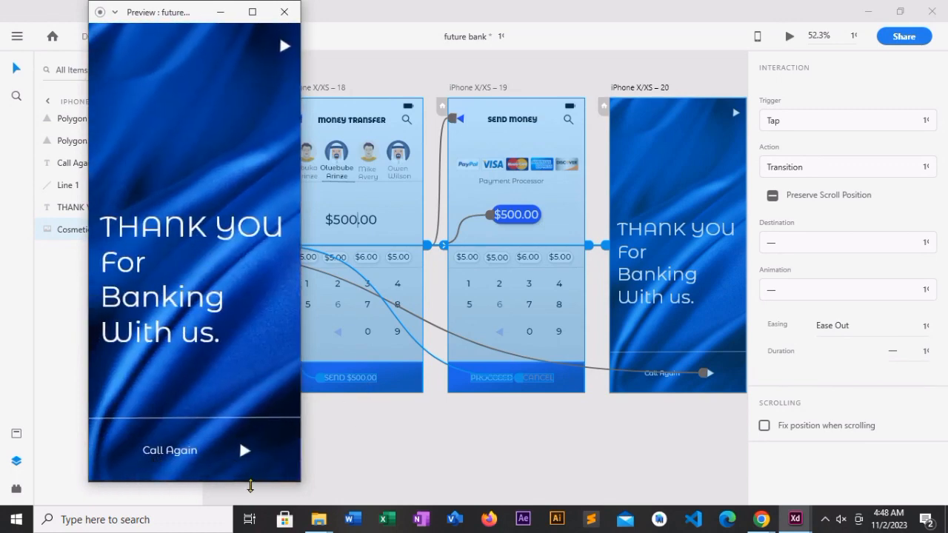
left_click(243, 449)
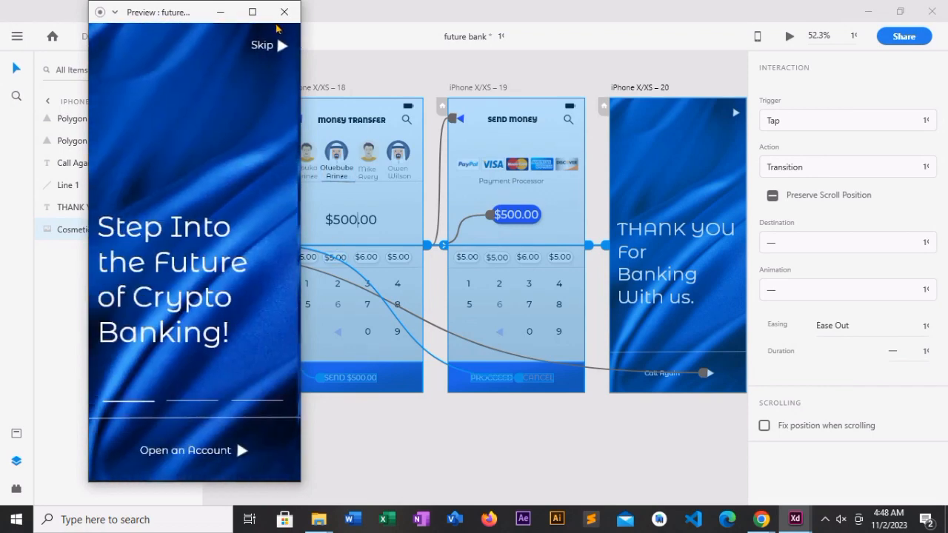